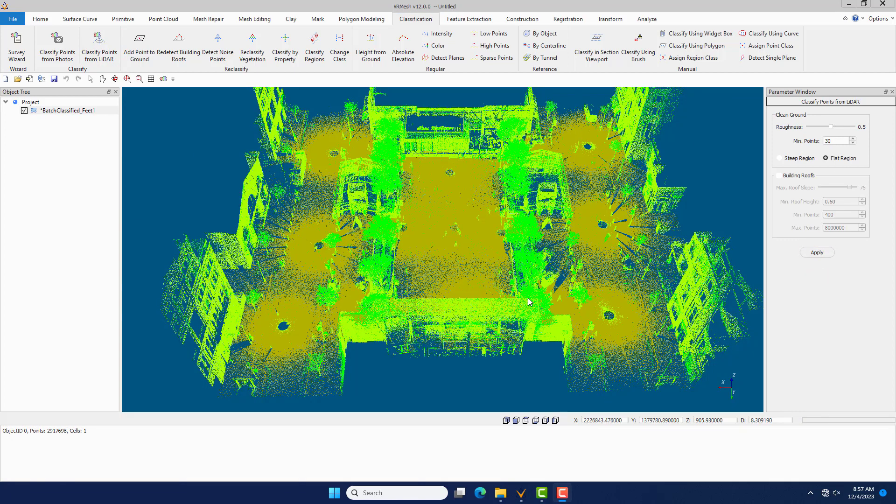
Step: Reload the indexed point cloud with 20 million display points and show it by classification
{"action": "left_click", "coordinate": [42, 80]}
{"action": "left_click", "coordinate": [555, 273]}
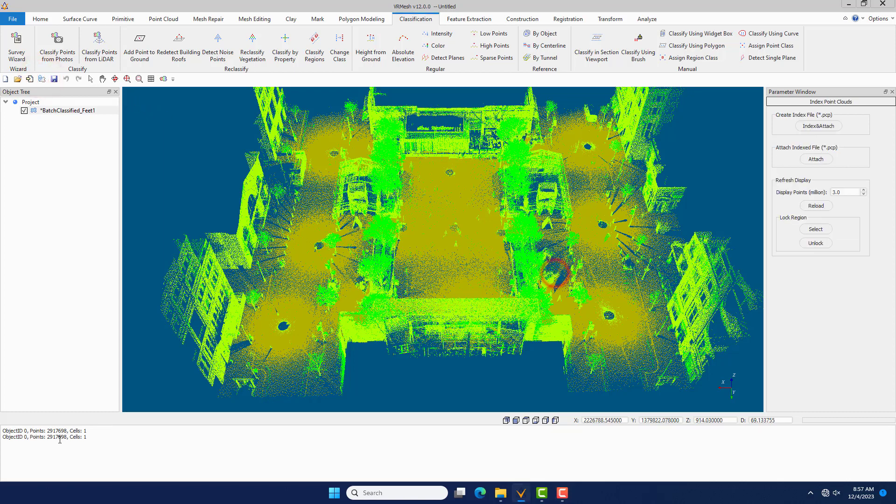
{"action": "double_click", "coordinate": [840, 191]}
{"action": "type", "text": "20"}
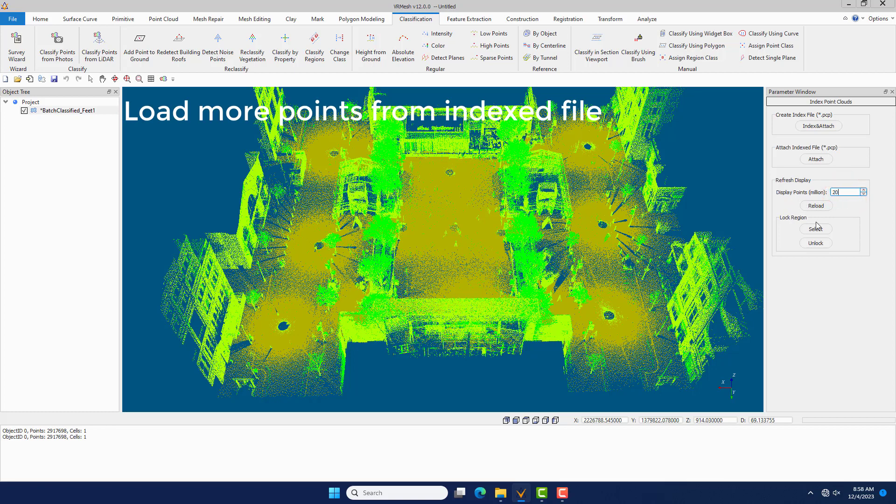
{"action": "left_click", "coordinate": [817, 206]}
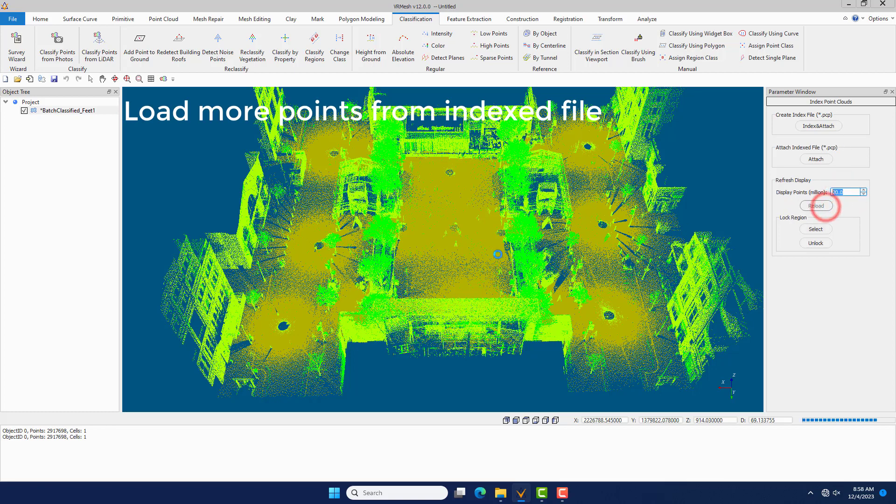
{"action": "left_click", "coordinate": [164, 79]}
{"action": "left_click", "coordinate": [826, 286]}
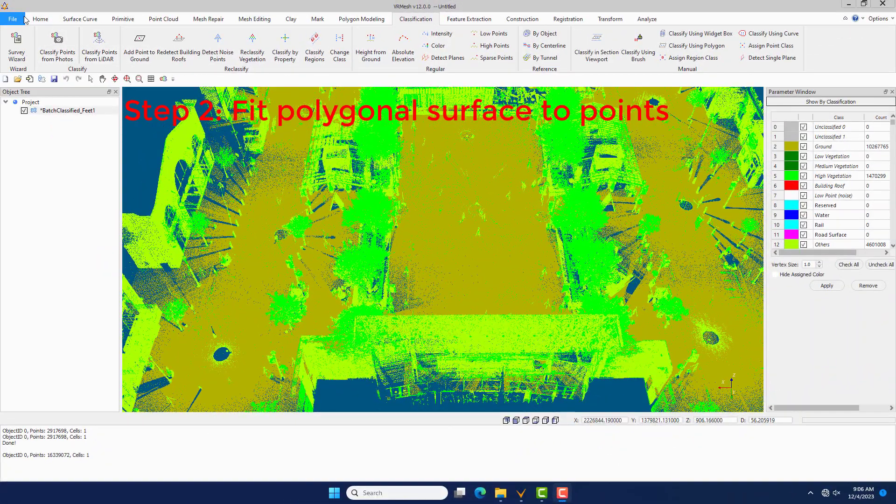
Step: Enable the widget box and lower its upper face to clip the tall buildings and treetops from the point cloud
{"action": "left_click", "coordinate": [39, 19]}
{"action": "left_click", "coordinate": [437, 42]}
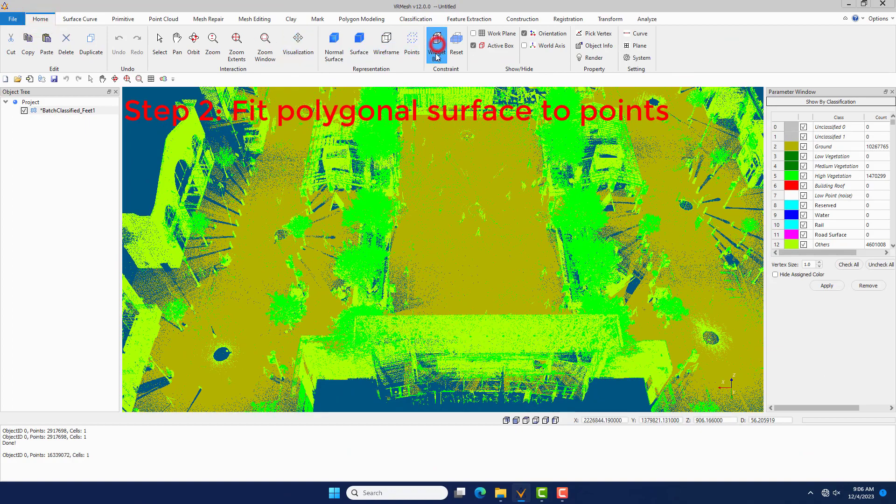
{"action": "scroll", "coordinate": [444, 290], "scroll_direction": "down", "scroll_amount": 6}
{"action": "scroll", "coordinate": [463, 216], "scroll_direction": "up", "scroll_amount": 4}
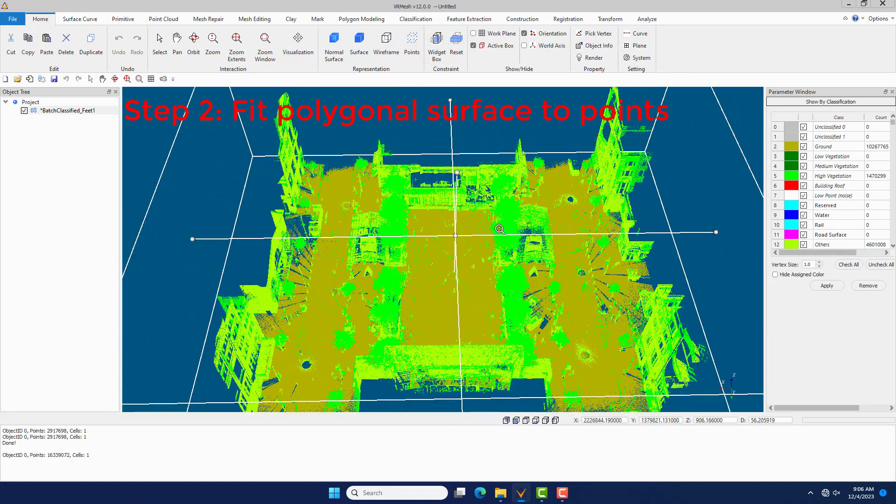
{"action": "middle_click_drag", "start_coordinate": [498, 227], "coordinate": [503, 207]}
{"action": "scroll", "coordinate": [496, 214], "scroll_direction": "down", "scroll_amount": 3}
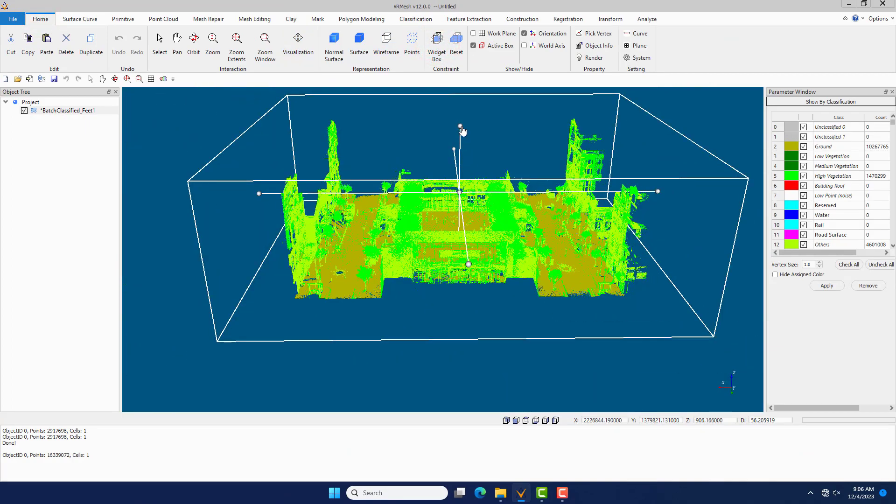
{"action": "left_click_drag", "start_coordinate": [463, 131], "coordinate": [458, 248]}
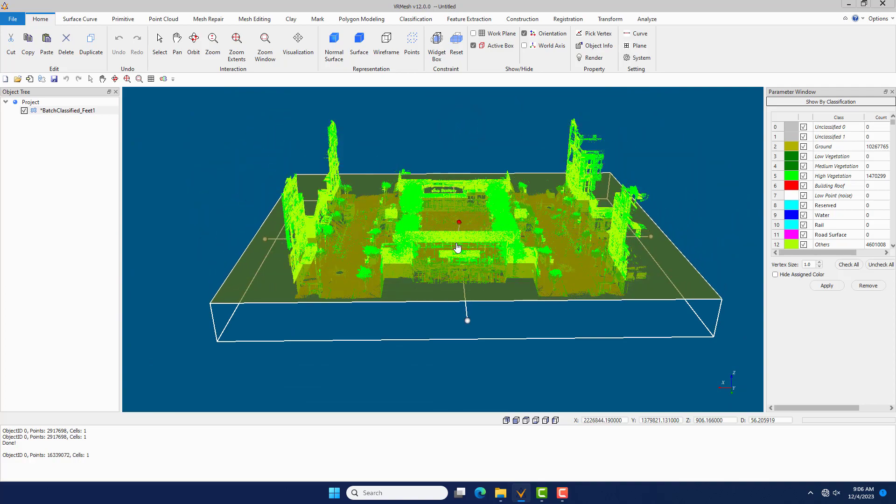
{"action": "scroll", "coordinate": [456, 250], "scroll_direction": "up", "scroll_amount": 6}
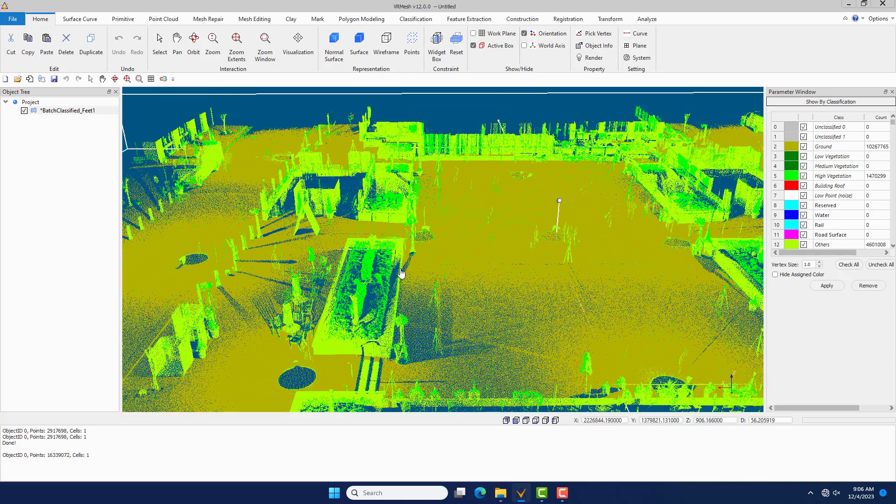
{"action": "right_click", "coordinate": [457, 239]}
{"action": "left_click", "coordinate": [480, 244]}
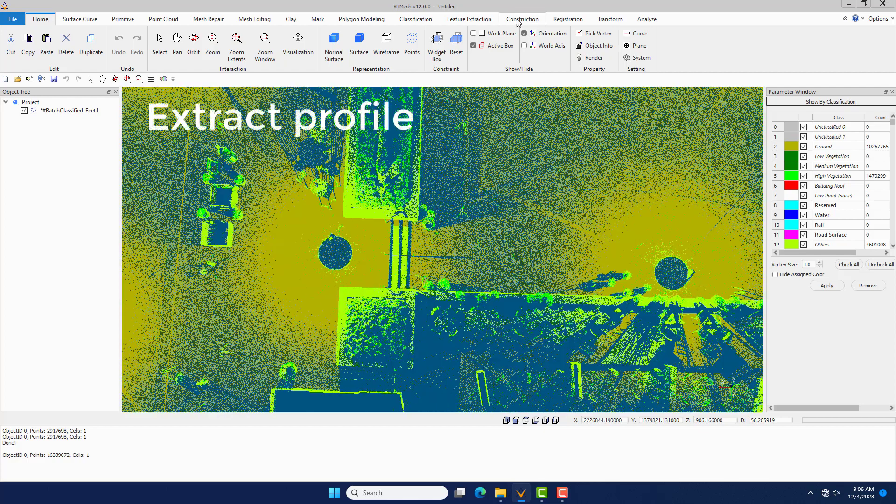
Step: Create a vertical cross-section with Extract Section Lines across the small stairs between the two planters, and continue to line extraction
{"action": "left_click", "coordinate": [519, 20]}
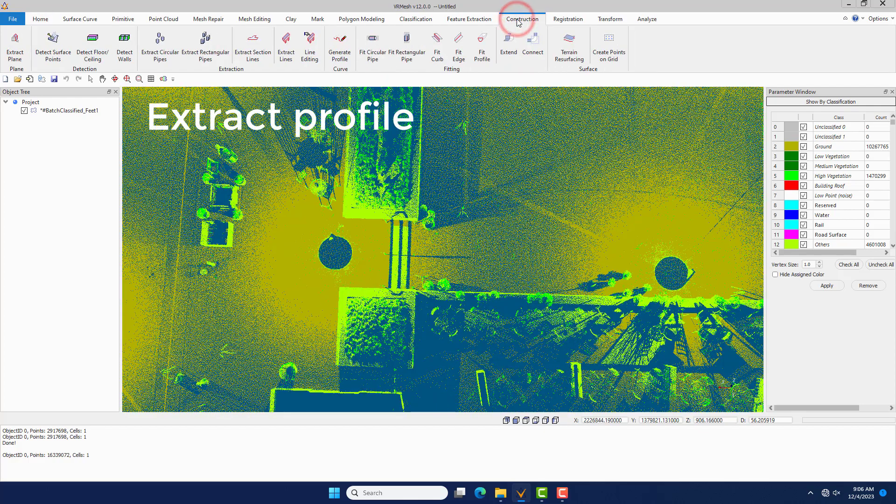
{"action": "left_click", "coordinate": [253, 44]}
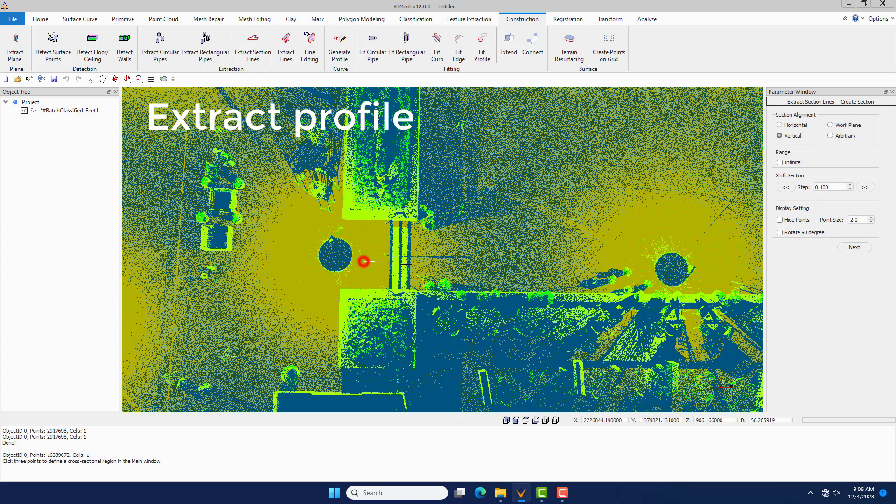
{"action": "left_click", "coordinate": [441, 262]}
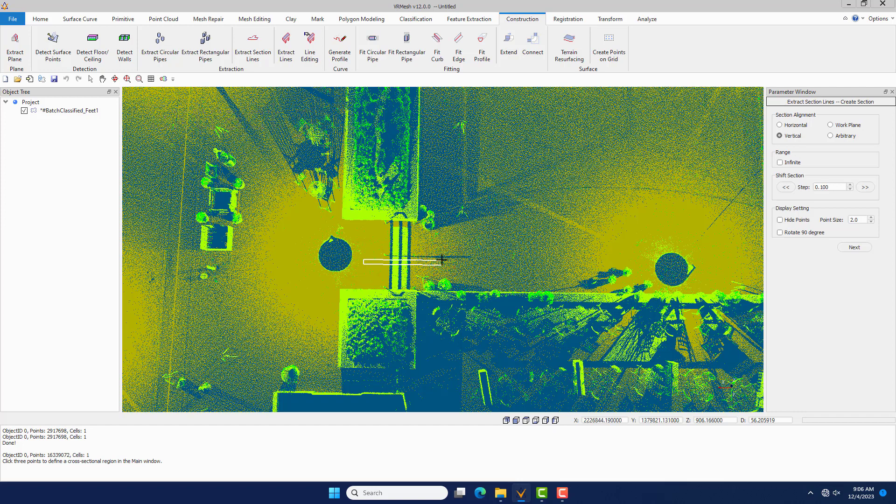
{"action": "left_click", "coordinate": [442, 260]}
{"action": "middle_click_drag", "start_coordinate": [578, 252], "coordinate": [580, 182]}
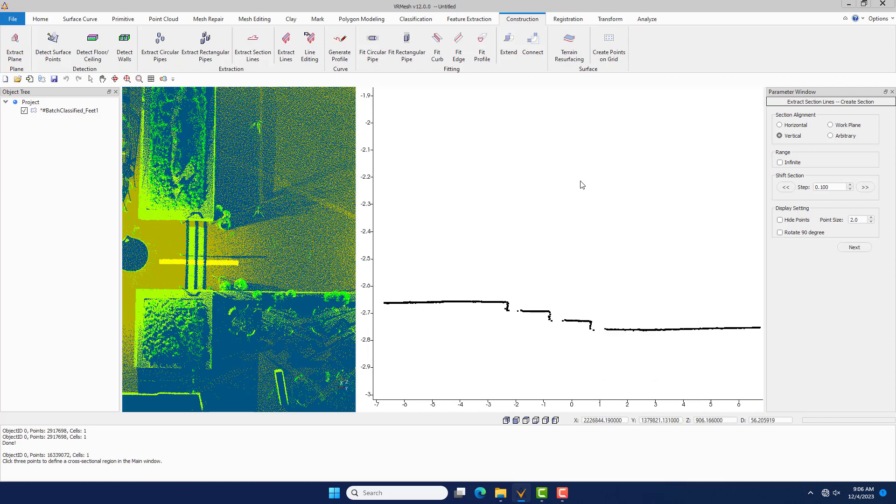
{"action": "left_click", "coordinate": [862, 247]}
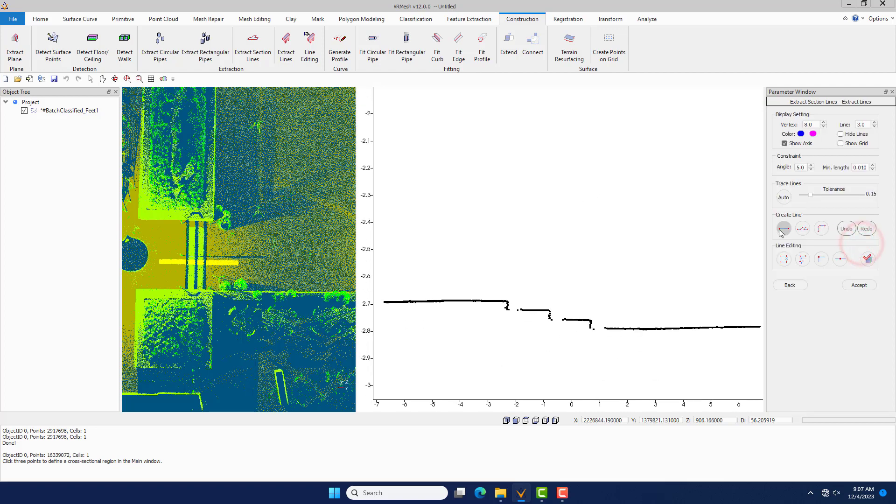
Step: Draw a polyline along the stair profile in the section view, from the upper ground across the steps to the lower ground
{"action": "left_click", "coordinate": [806, 229]}
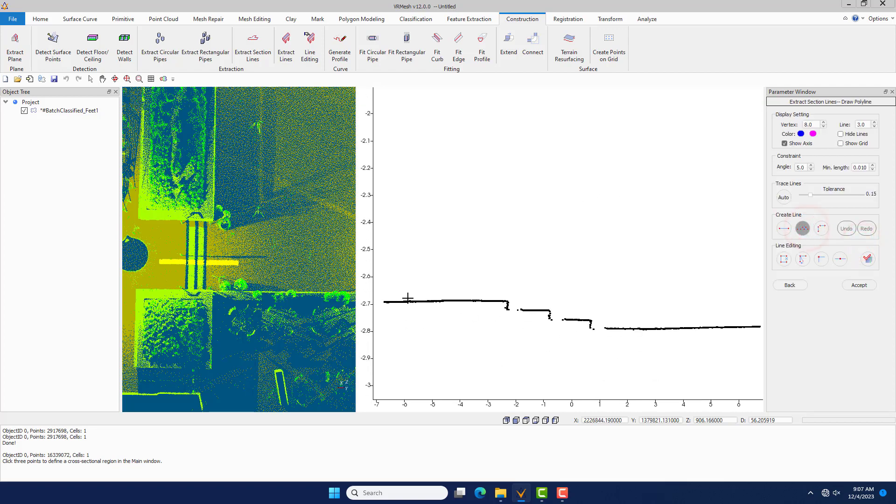
{"action": "left_click", "coordinate": [506, 299]}
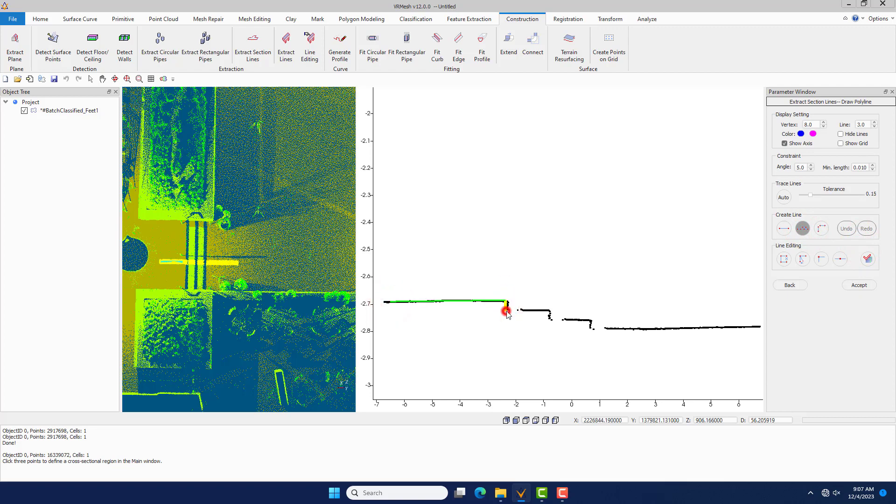
{"action": "left_click", "coordinate": [507, 311]}
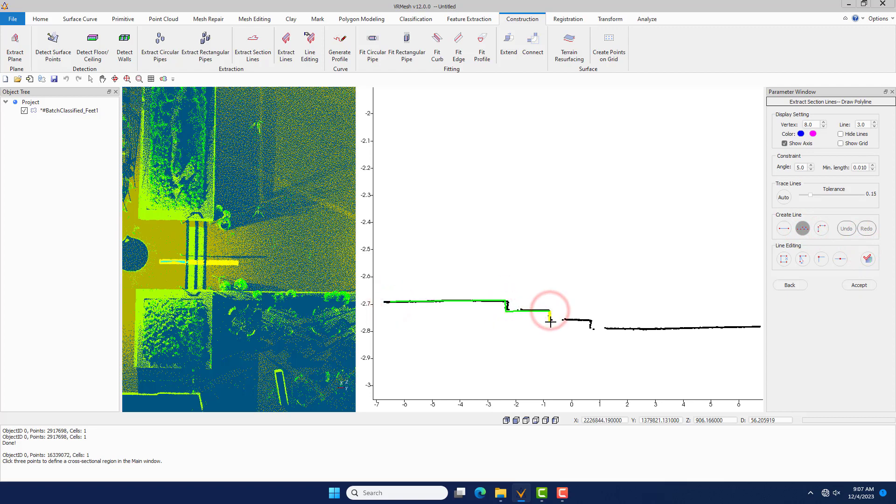
{"action": "left_click", "coordinate": [551, 320]}
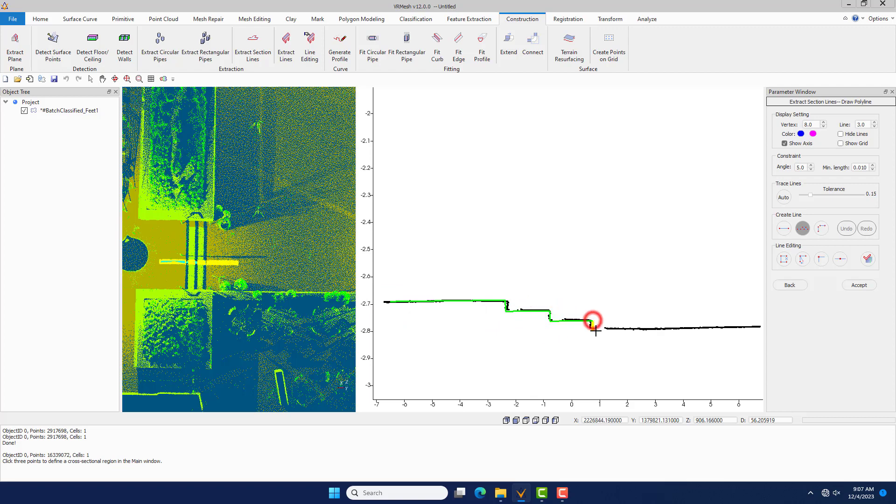
{"action": "left_click", "coordinate": [593, 328]}
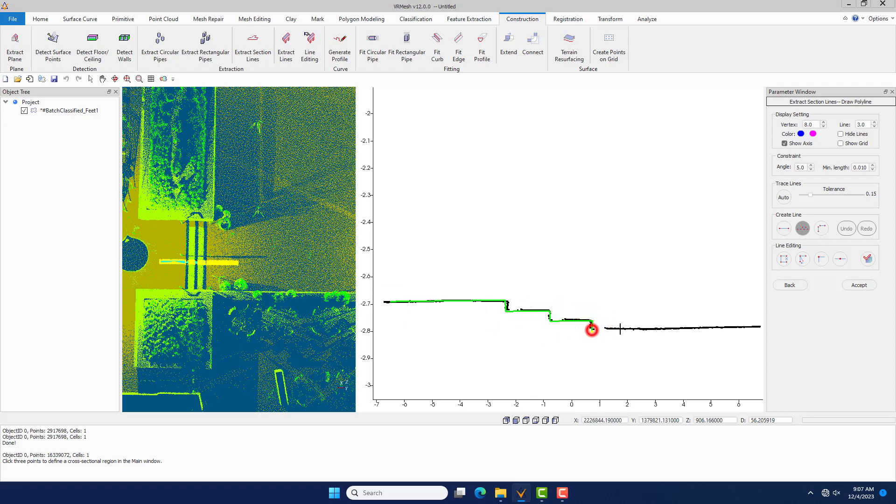
{"action": "right_click", "coordinate": [708, 327]}
{"action": "left_click", "coordinate": [723, 332]}
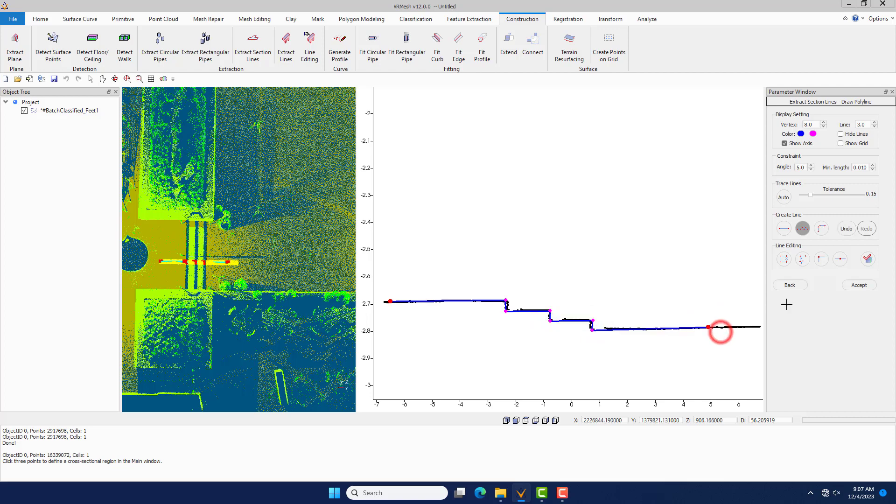
Step: Move the polyline's two vertices at the uppermost riser so they line up with the section points
{"action": "left_click", "coordinate": [803, 259]}
{"action": "scroll", "coordinate": [495, 316], "scroll_direction": "up", "scroll_amount": 2}
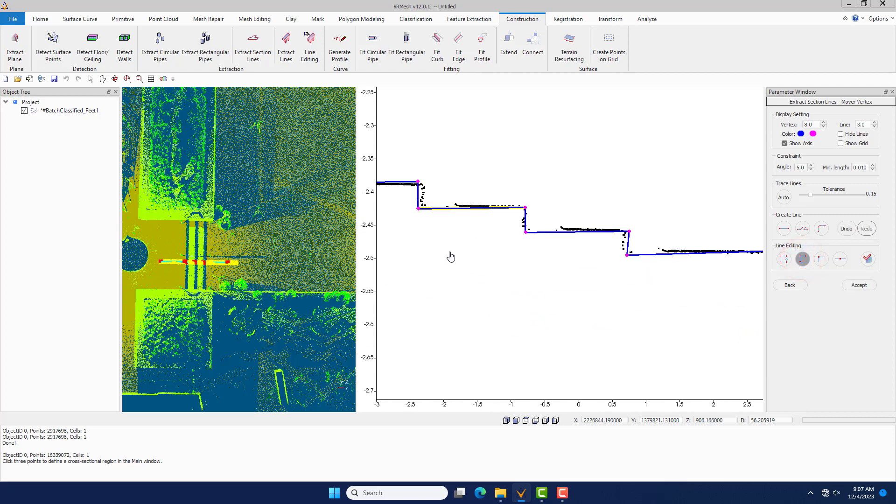
{"action": "scroll", "coordinate": [450, 256], "scroll_direction": "up", "scroll_amount": 1}
{"action": "middle_click_drag", "start_coordinate": [523, 285], "coordinate": [637, 318]}
{"action": "middle_click_drag", "start_coordinate": [505, 196], "coordinate": [562, 280]}
{"action": "scroll", "coordinate": [562, 280], "scroll_direction": "up", "scroll_amount": 1}
{"action": "left_click_drag", "start_coordinate": [561, 241], "coordinate": [567, 243]}
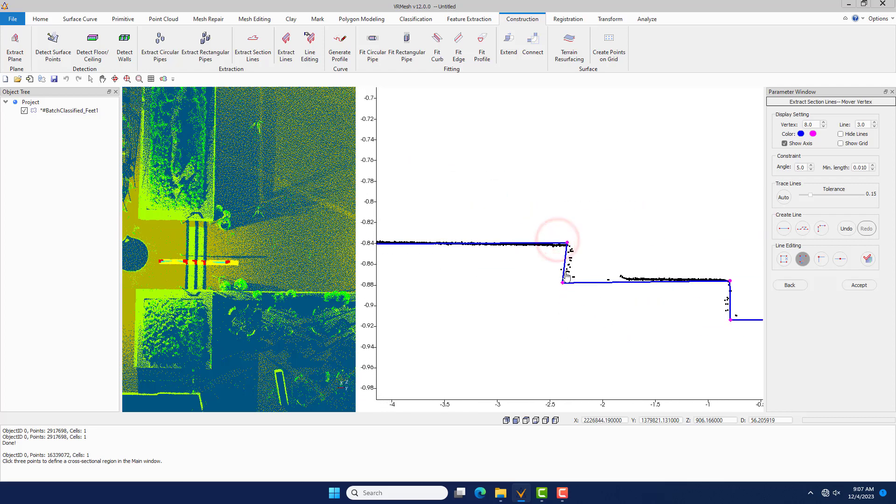
{"action": "left_click_drag", "start_coordinate": [563, 286], "coordinate": [570, 287]}
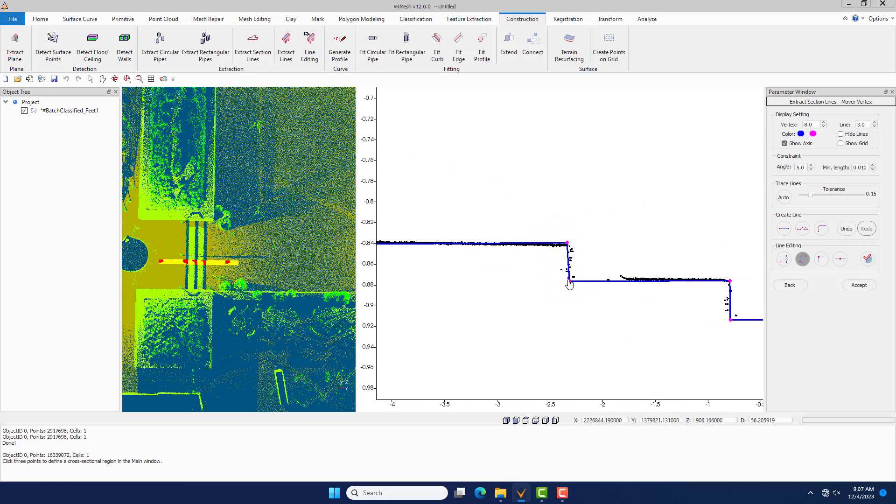
Step: Align the polyline's vertices at the middle and lowest risers with the section points, then accept the lines and exit section extraction
{"action": "middle_click_drag", "start_coordinate": [658, 300], "coordinate": [517, 290]}
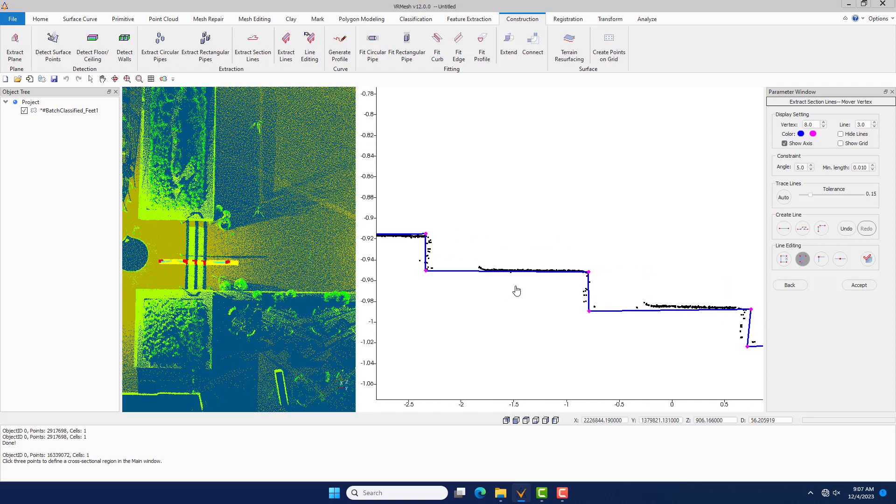
{"action": "left_click_drag", "start_coordinate": [589, 273], "coordinate": [589, 275]}
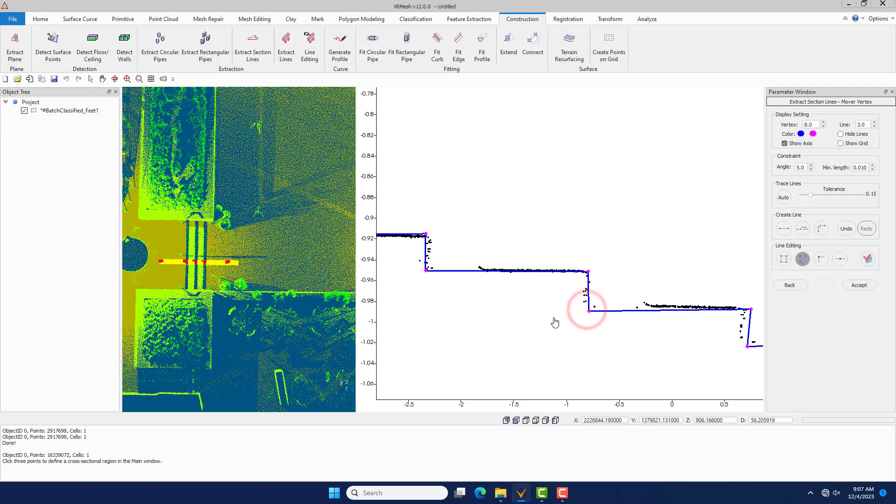
{"action": "middle_click_drag", "start_coordinate": [527, 304], "coordinate": [367, 270]}
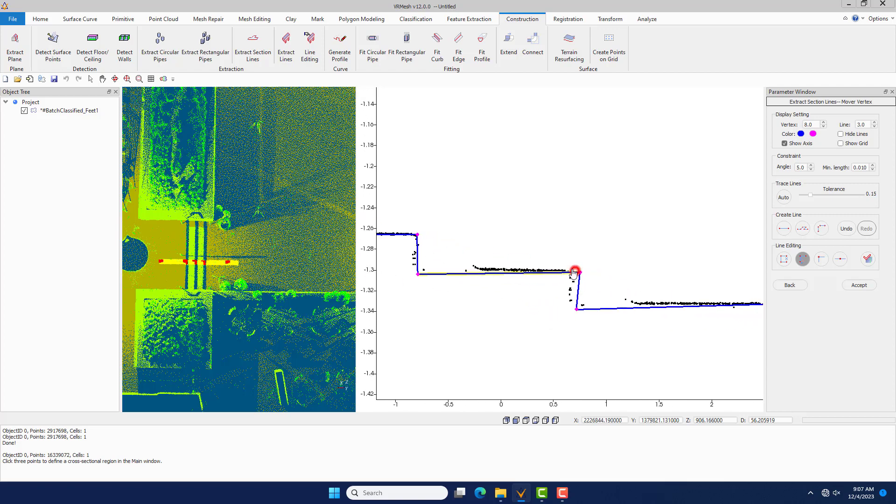
{"action": "left_click_drag", "start_coordinate": [575, 273], "coordinate": [574, 274]}
{"action": "left_click_drag", "start_coordinate": [577, 308], "coordinate": [572, 309]}
{"action": "scroll", "coordinate": [698, 329], "scroll_direction": "down", "scroll_amount": 5}
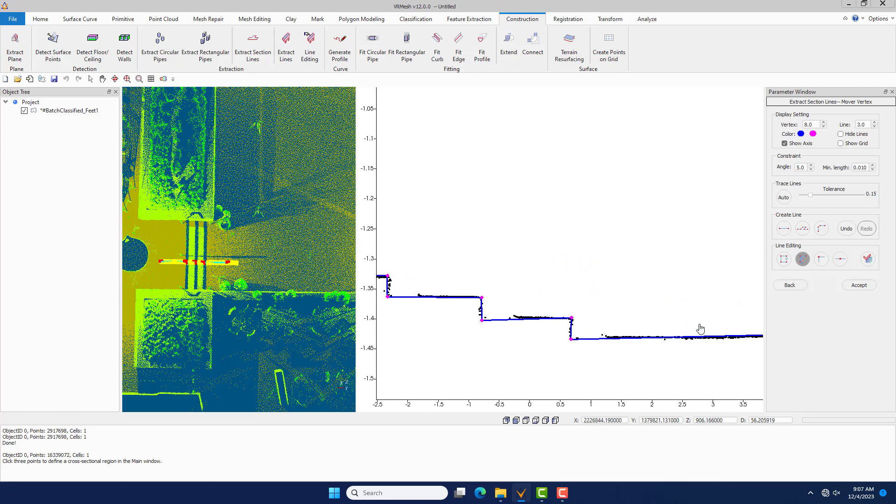
{"action": "scroll", "coordinate": [679, 304], "scroll_direction": "down", "scroll_amount": 4}
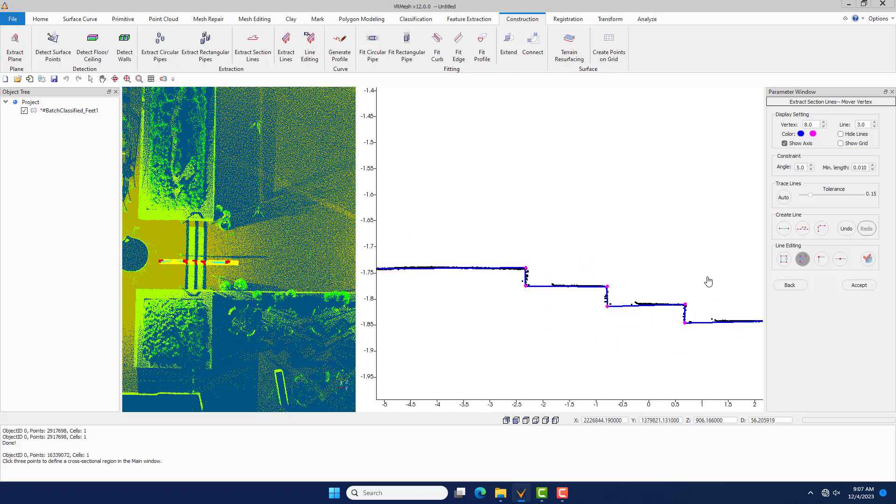
{"action": "scroll", "coordinate": [468, 345], "scroll_direction": "up", "scroll_amount": 1}
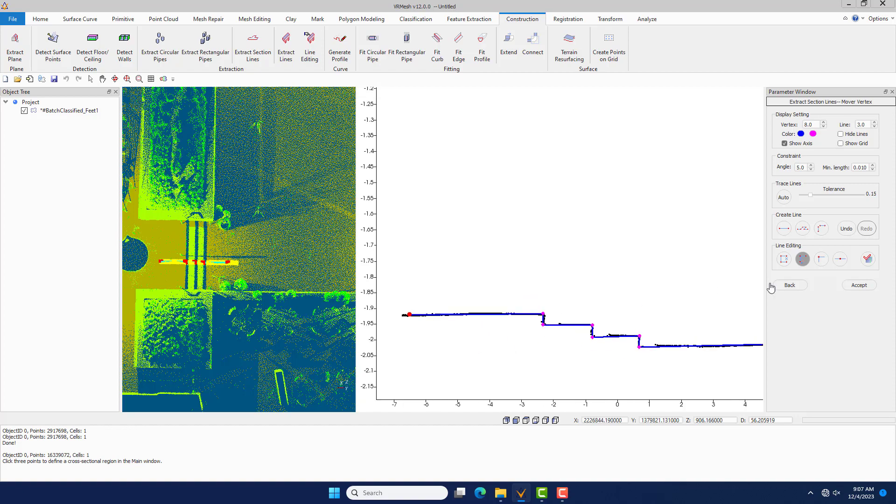
{"action": "left_click", "coordinate": [859, 285]}
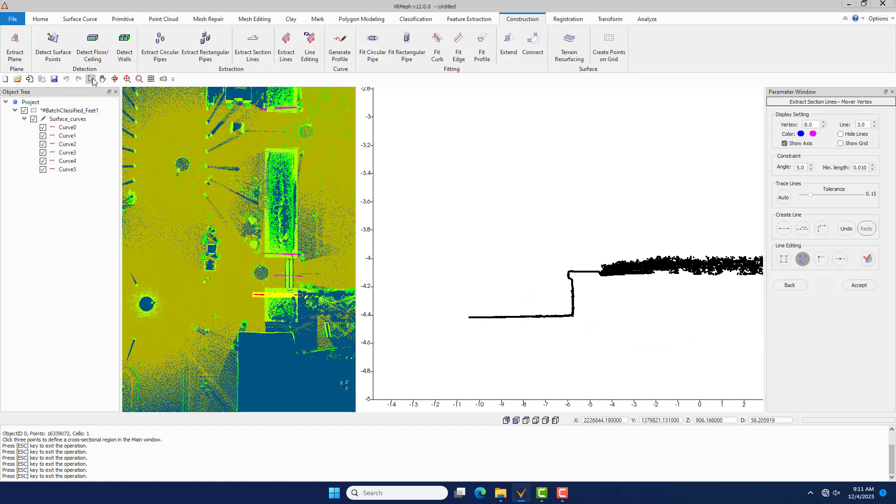
{"action": "left_click", "coordinate": [91, 79]}
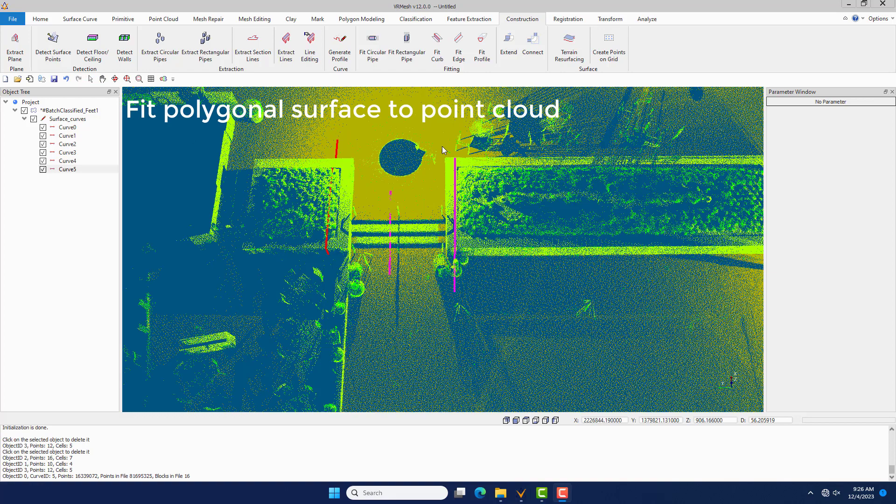
Step: Fit the extracted section profile to the small planter beside the first stairs using Fit Profile, and accept the surface
{"action": "left_click", "coordinate": [482, 44]}
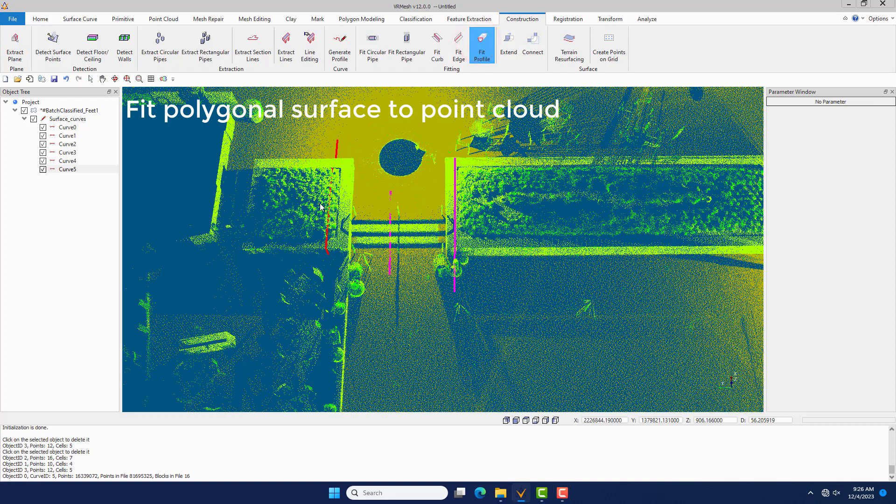
{"action": "scroll", "coordinate": [321, 207], "scroll_direction": "up", "scroll_amount": 3}
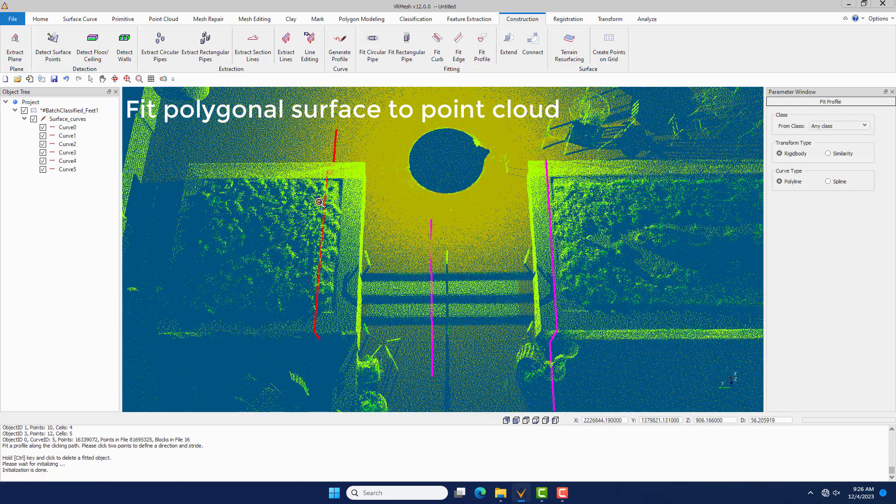
{"action": "left_click", "coordinate": [184, 210]}
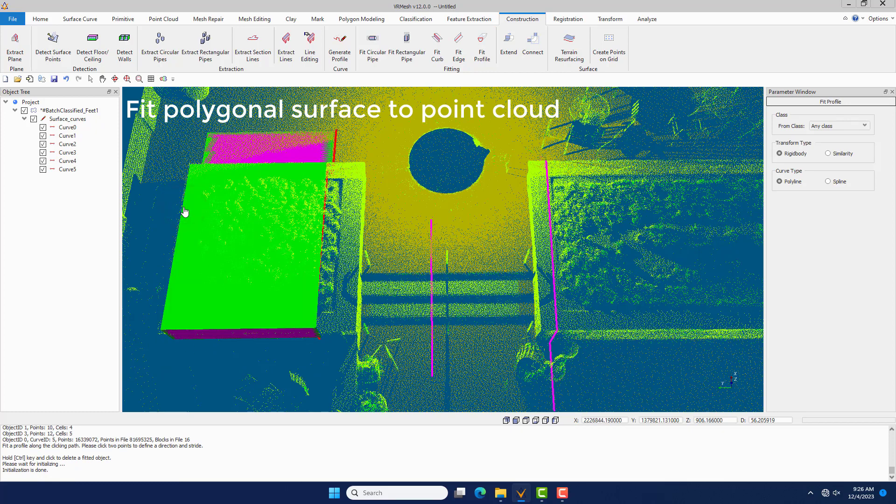
{"action": "right_click", "coordinate": [184, 212]}
{"action": "left_click", "coordinate": [201, 209]}
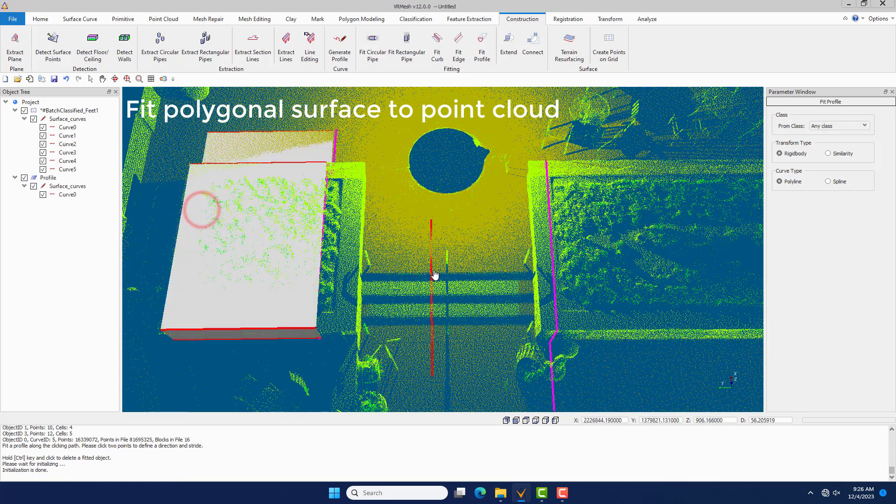
Step: Fit the stair profile across the small stairs between the first two planters and accept the surface
{"action": "left_click", "coordinate": [531, 271]}
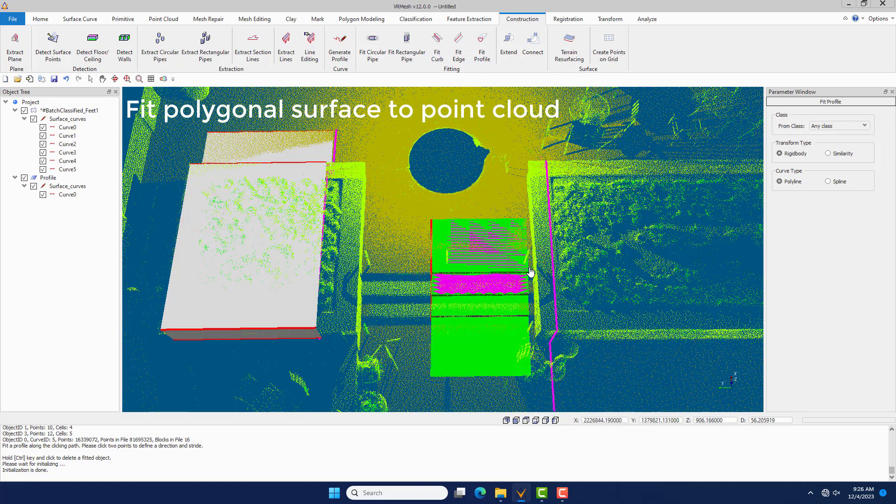
{"action": "right_click", "coordinate": [533, 271]}
{"action": "left_click", "coordinate": [543, 275]}
Step: Fit the planter profile along the full length of the long planter next to the first stairs and accept the surface
{"action": "scroll", "coordinate": [391, 250], "scroll_direction": "down", "scroll_amount": 5}
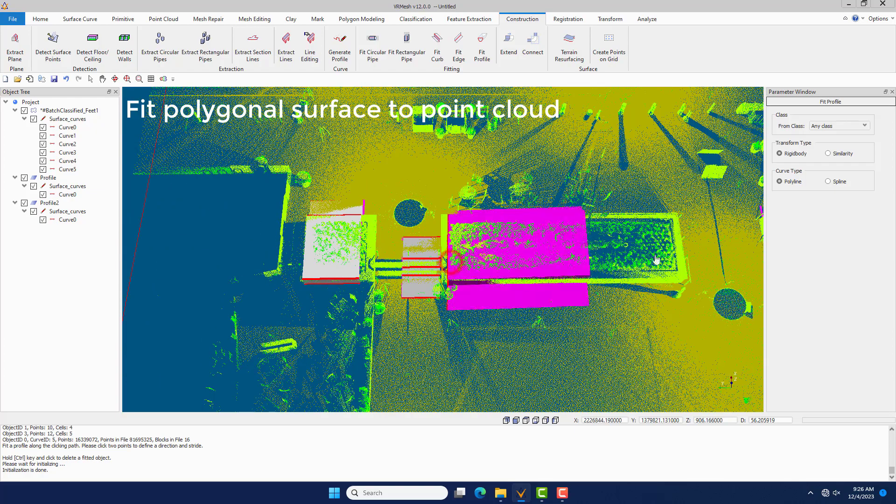
{"action": "left_click", "coordinate": [681, 261]}
{"action": "right_click", "coordinate": [681, 262]}
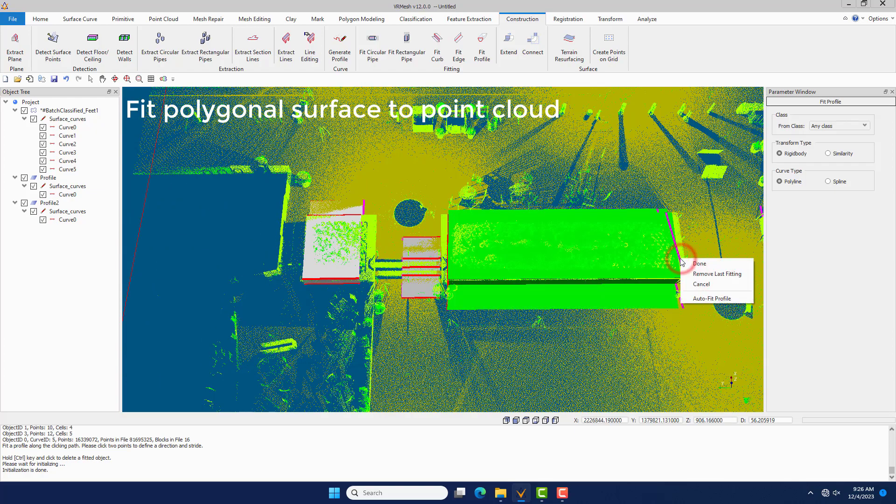
{"action": "left_click", "coordinate": [691, 263]}
Step: Fit the section profile along the second long planter, from its curve to the wall beside the second stairs, and accept it
{"action": "scroll", "coordinate": [398, 257], "scroll_direction": "down", "scroll_amount": 3}
{"action": "scroll", "coordinate": [398, 257], "scroll_direction": "down", "scroll_amount": 3}
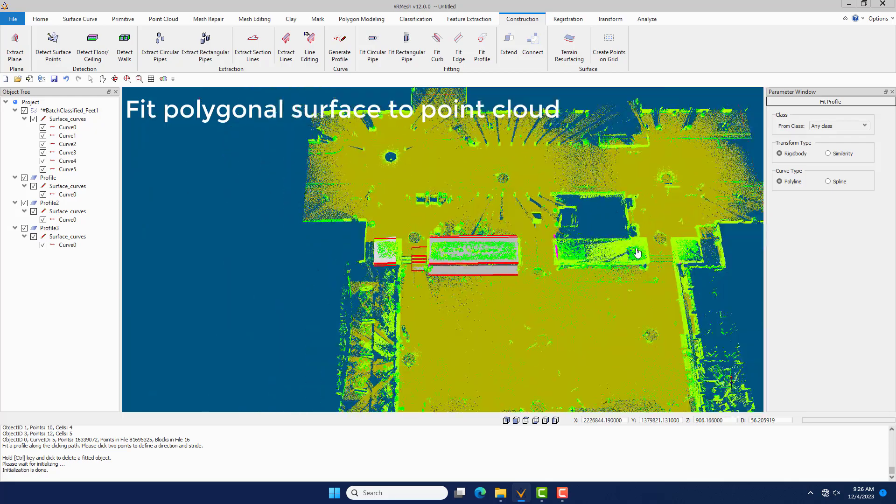
{"action": "scroll", "coordinate": [676, 246], "scroll_direction": "up", "scroll_amount": 6}
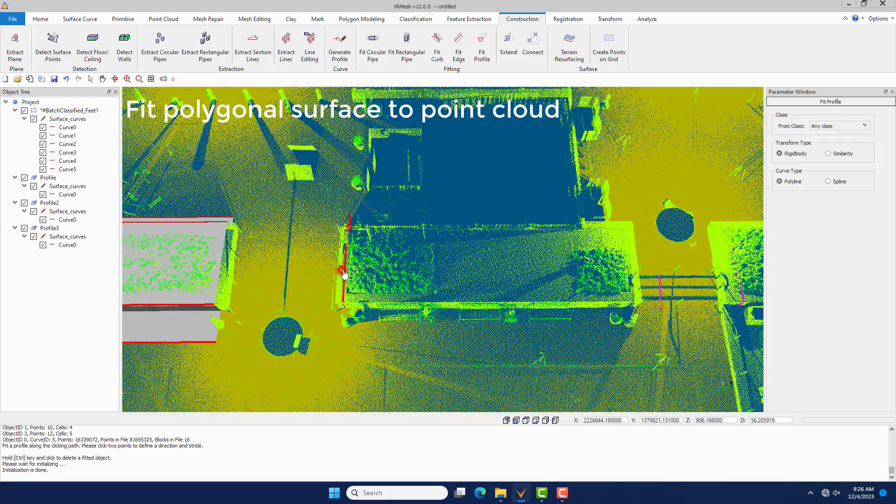
{"action": "left_click", "coordinate": [631, 271]}
{"action": "right_click", "coordinate": [631, 272]}
{"action": "left_click", "coordinate": [640, 274]}
Step: Fit the stair profile across the second flight of stairs toward the adjoining small planter and accept the surface
{"action": "scroll", "coordinate": [709, 284], "scroll_direction": "up", "scroll_amount": 5}
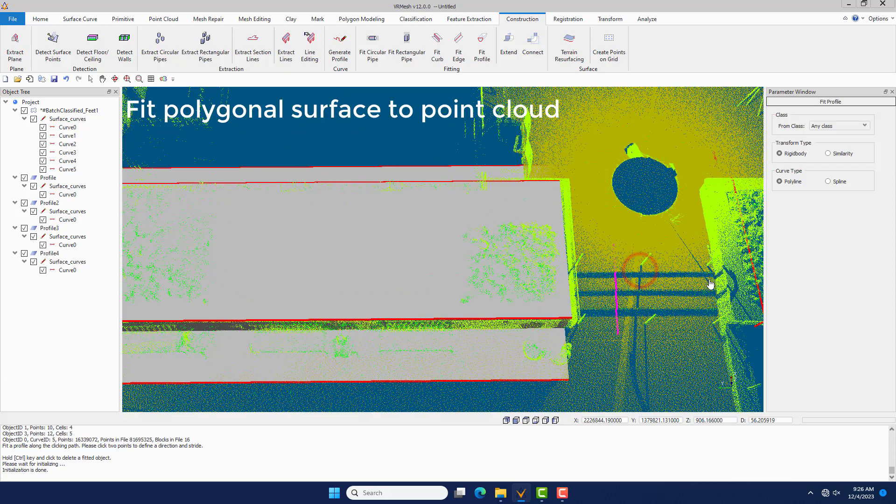
{"action": "scroll", "coordinate": [709, 284], "scroll_direction": "up", "scroll_amount": 5}
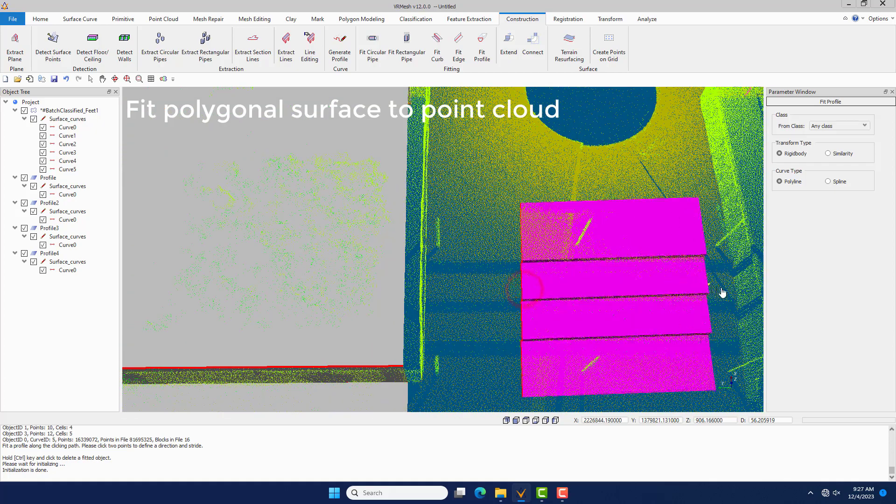
{"action": "left_click", "coordinate": [722, 291]}
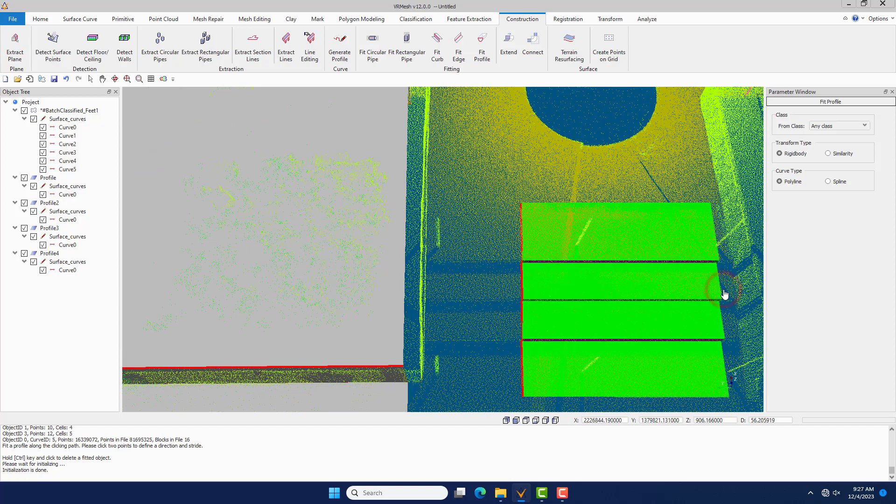
{"action": "right_click", "coordinate": [722, 291]}
{"action": "left_click", "coordinate": [731, 293]}
Step: Fit the section profile across the small planter on the far side of the second stairs and accept the surface
{"action": "scroll", "coordinate": [488, 268], "scroll_direction": "down", "scroll_amount": 5}
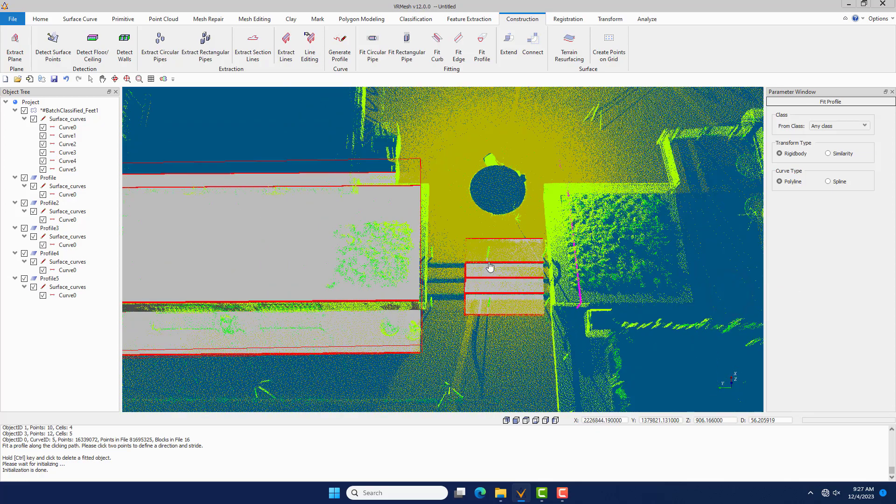
{"action": "scroll", "coordinate": [638, 266], "scroll_direction": "up", "scroll_amount": 4}
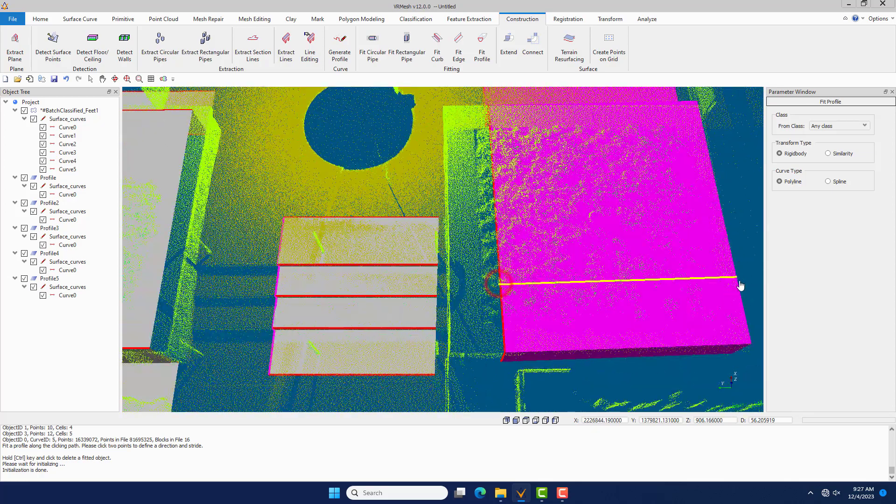
{"action": "left_click", "coordinate": [737, 284]}
{"action": "right_click", "coordinate": [738, 285]}
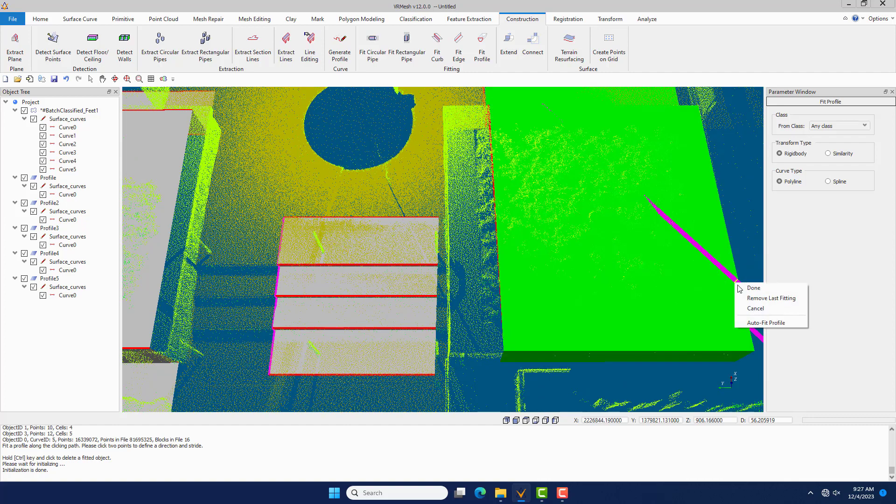
{"action": "left_click", "coordinate": [744, 287]}
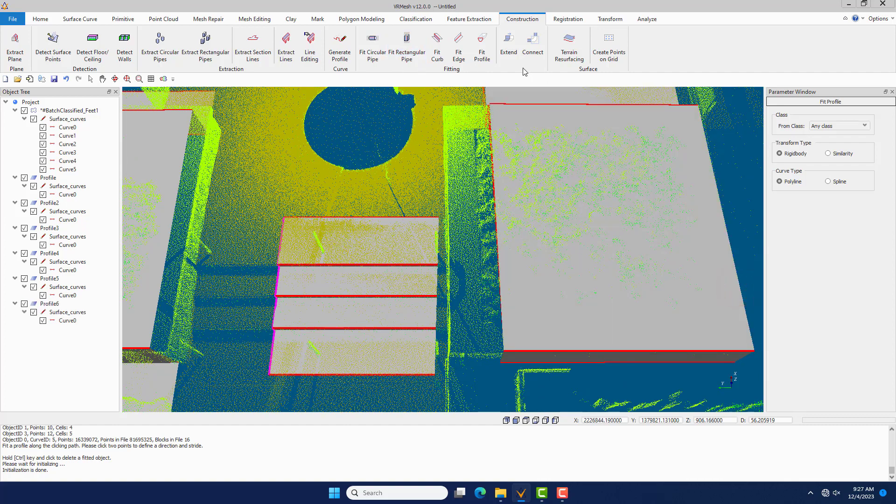
Step: Extend the small planter's fitted surface to its wall edge beside the second stairs
{"action": "left_click", "coordinate": [510, 46]}
{"action": "left_click", "coordinate": [521, 265]}
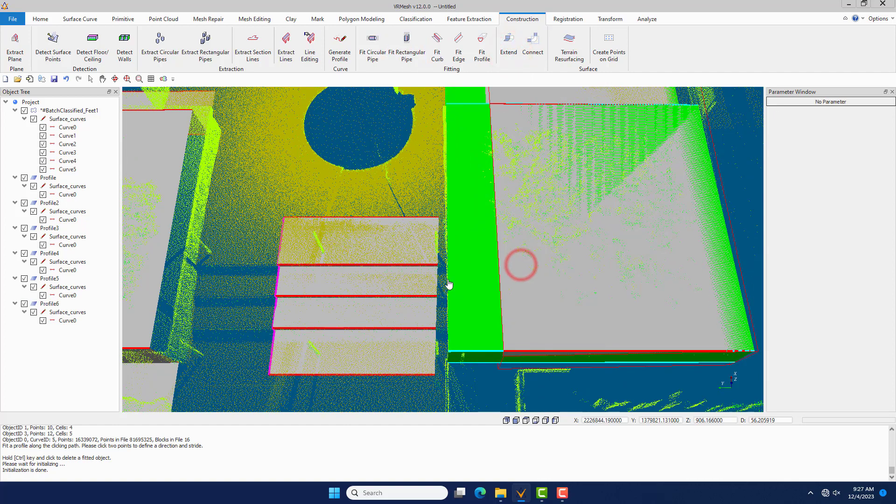
{"action": "left_click", "coordinate": [449, 281]}
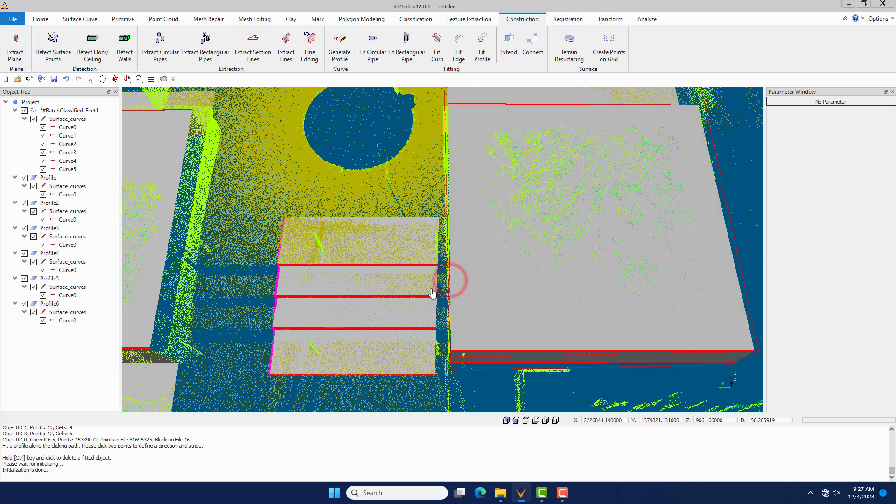
Step: Extend both sides of the second stairs' surface until they reach the planter walls
{"action": "left_click", "coordinate": [280, 293]}
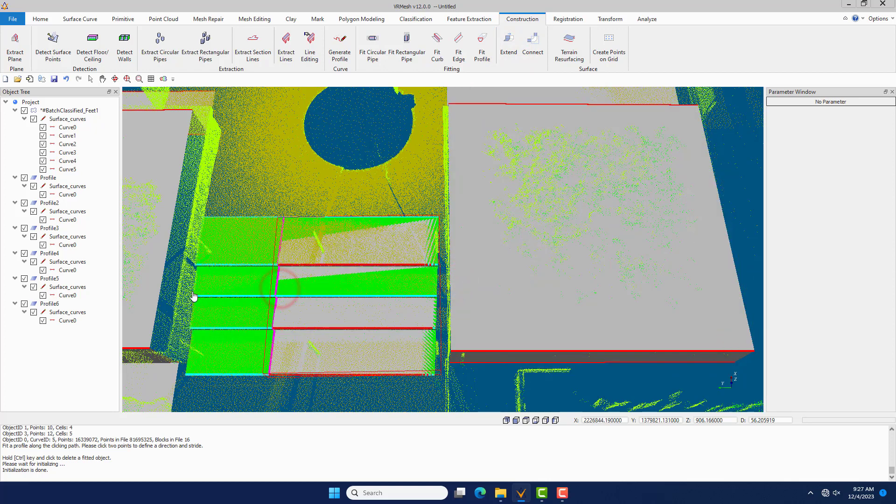
{"action": "left_click", "coordinate": [195, 295]}
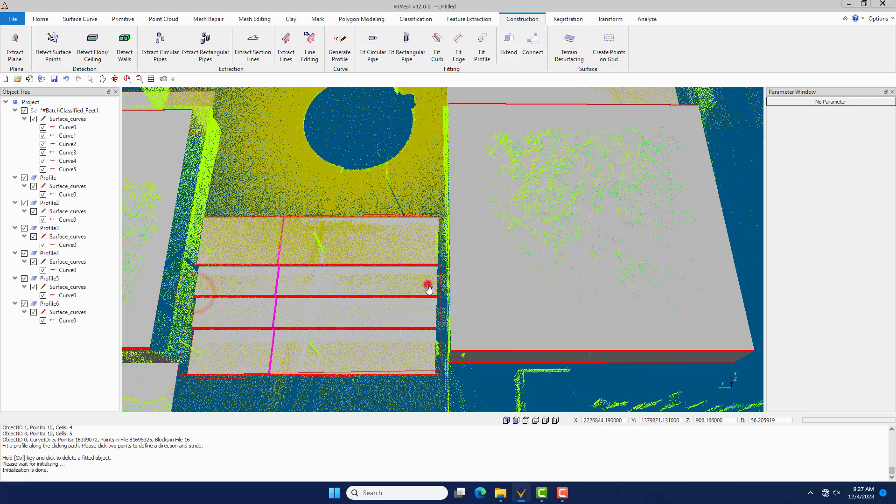
{"action": "left_click", "coordinate": [426, 284]}
{"action": "left_click", "coordinate": [445, 291]}
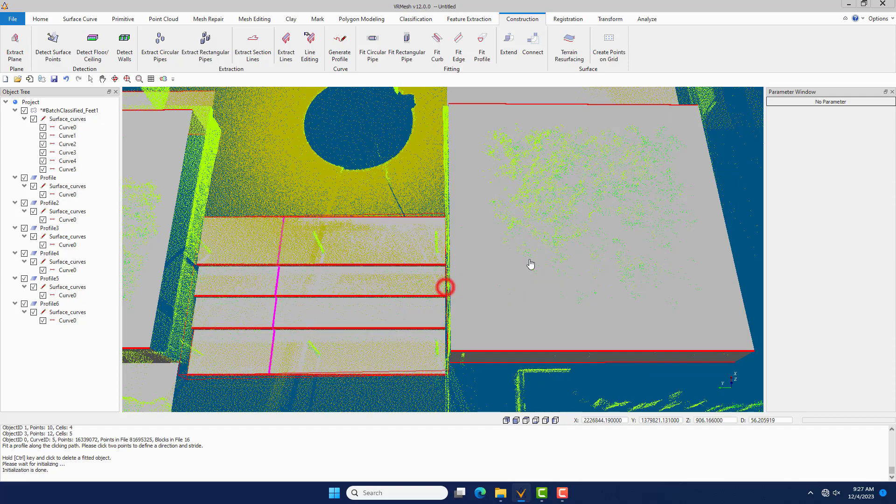
Step: Extend the second long planter's surface to its wall edge beside the stairs
{"action": "scroll", "coordinate": [584, 234], "scroll_direction": "down", "scroll_amount": 3}
{"action": "left_click", "coordinate": [343, 270]}
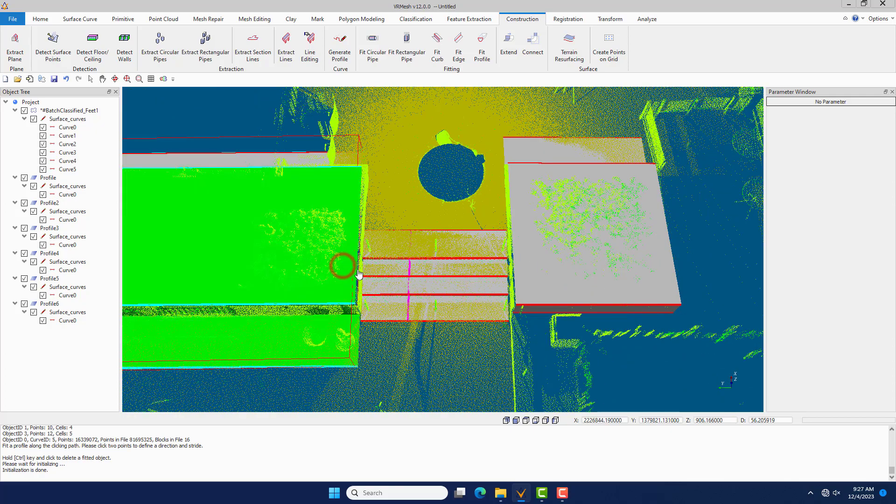
{"action": "left_click", "coordinate": [362, 270]}
Step: Extend the first stairs' surface to the small planter's wall, and extend that planter's surface to its edge beside the stairs
{"action": "left_click_drag", "start_coordinate": [364, 267], "coordinate": [385, 214]}
{"action": "left_click", "coordinate": [385, 209]}
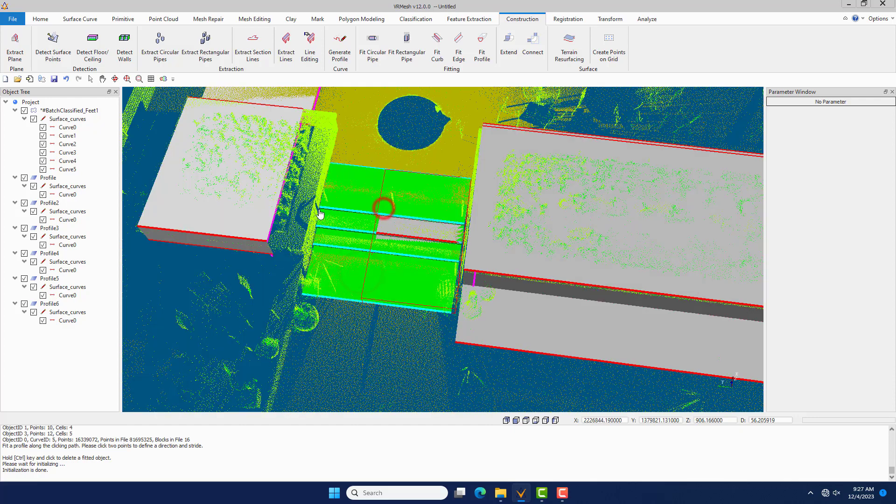
{"action": "left_click", "coordinate": [319, 211]}
{"action": "left_click", "coordinate": [267, 182]}
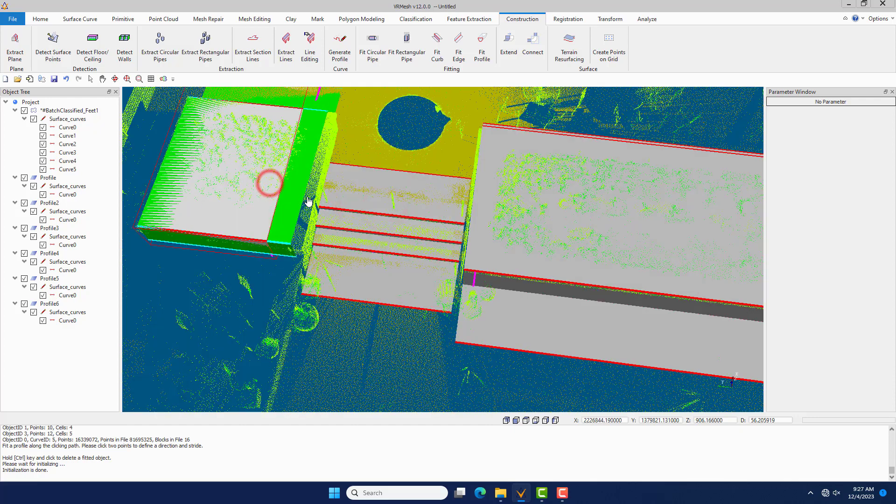
{"action": "left_click", "coordinate": [316, 205]}
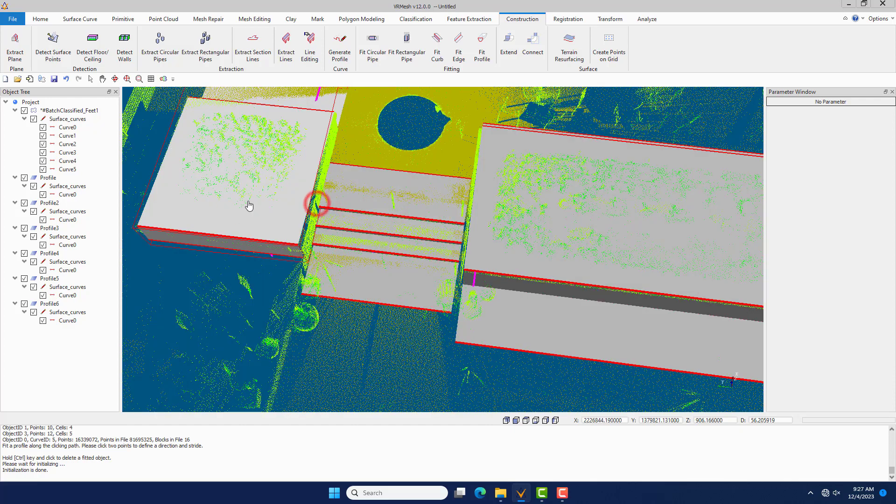
{"action": "middle_click_drag", "start_coordinate": [250, 205], "coordinate": [298, 201]}
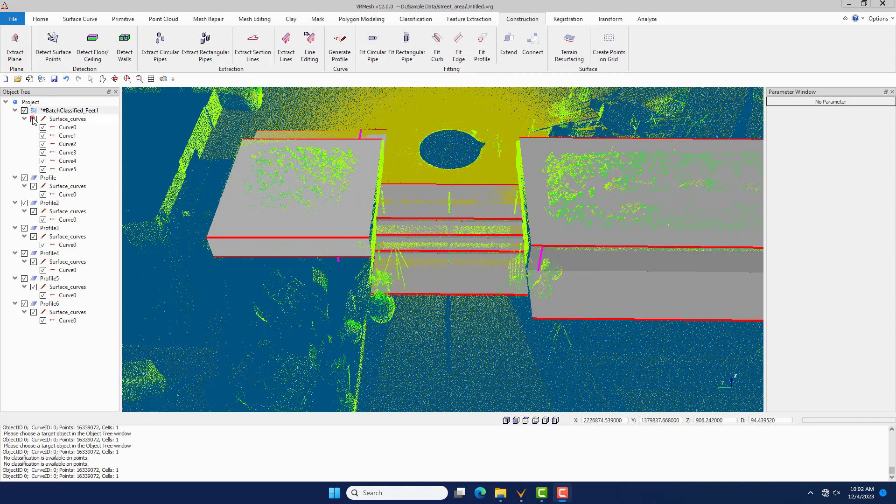
Step: Hide the point cloud's extracted section curves and add the fitted polygonal surfaces to the polygon editing buffer
{"action": "left_click", "coordinate": [33, 119]}
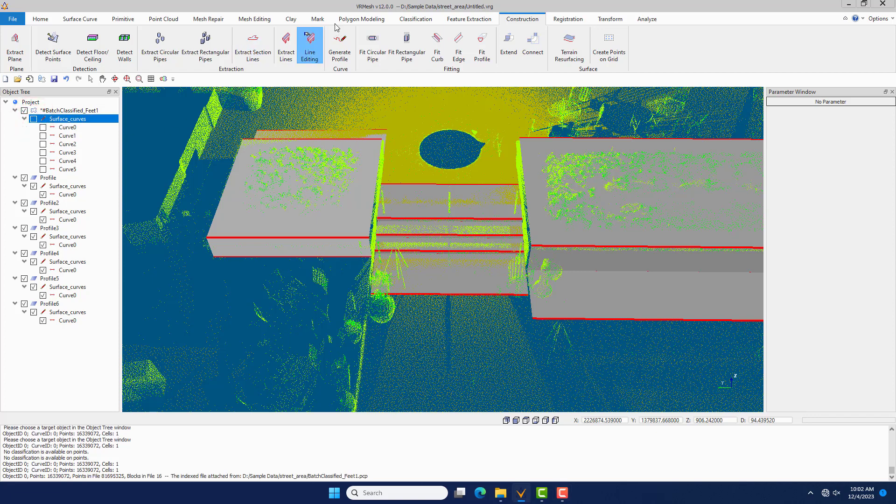
{"action": "left_click", "coordinate": [349, 19]}
{"action": "left_click", "coordinate": [29, 47]}
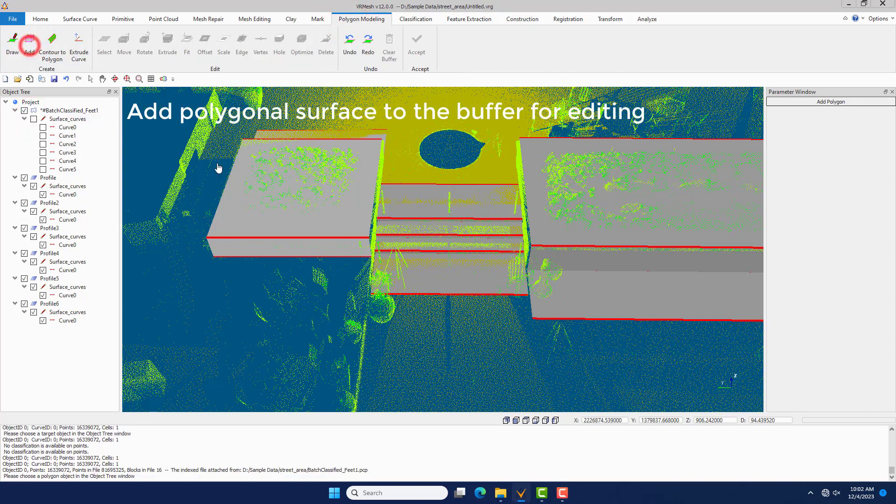
{"action": "left_click", "coordinate": [318, 223]}
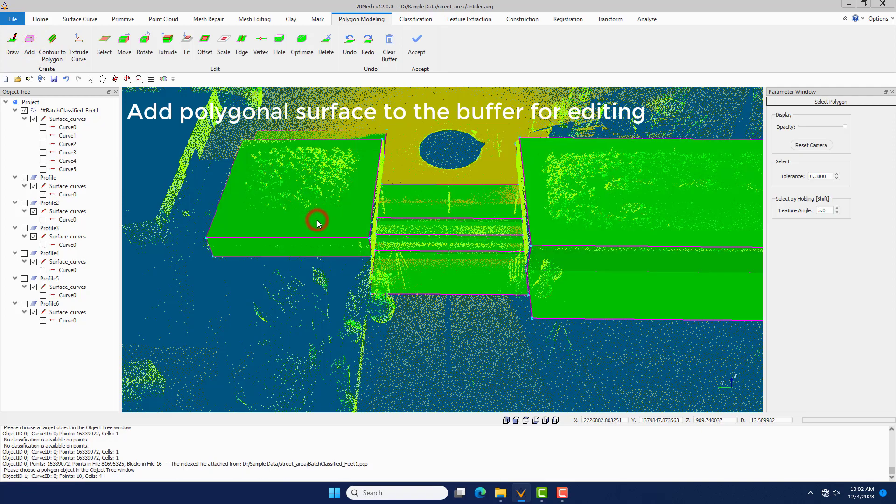
Step: Select the front boundary of the stairs' lower landing, shrink the move widget, and move the boundary outward by about 2.2
{"action": "scroll", "coordinate": [461, 224], "scroll_direction": "up", "scroll_amount": 3}
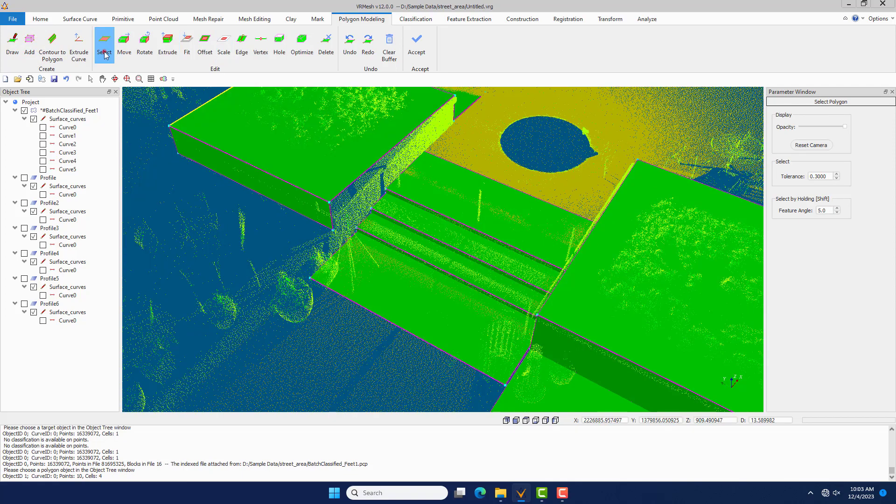
{"action": "left_click", "coordinate": [104, 52]}
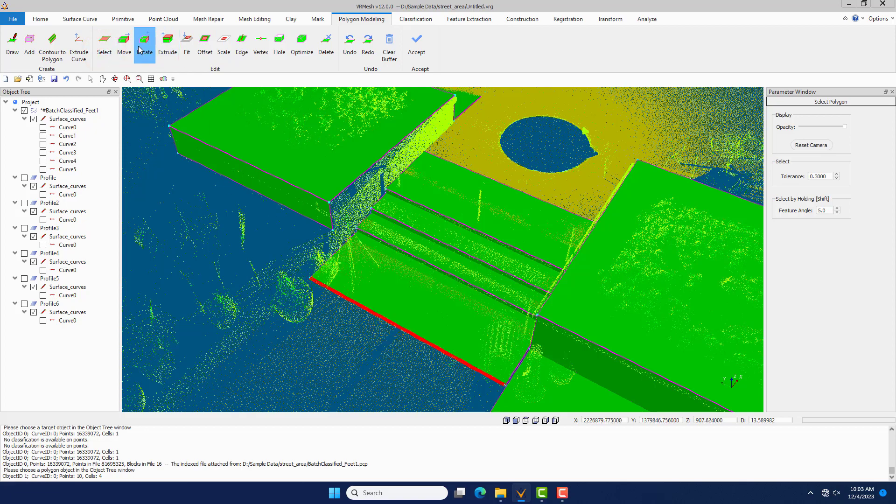
{"action": "left_click", "coordinate": [124, 43]}
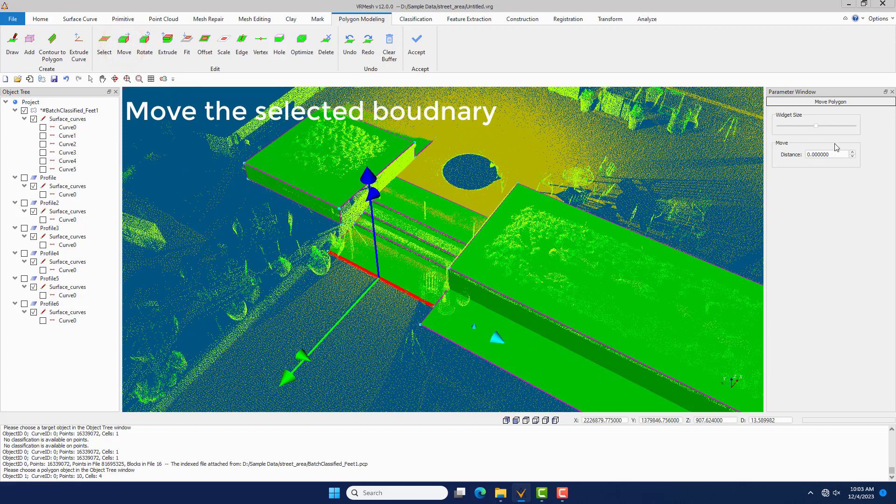
{"action": "left_click_drag", "start_coordinate": [816, 126], "coordinate": [804, 126]}
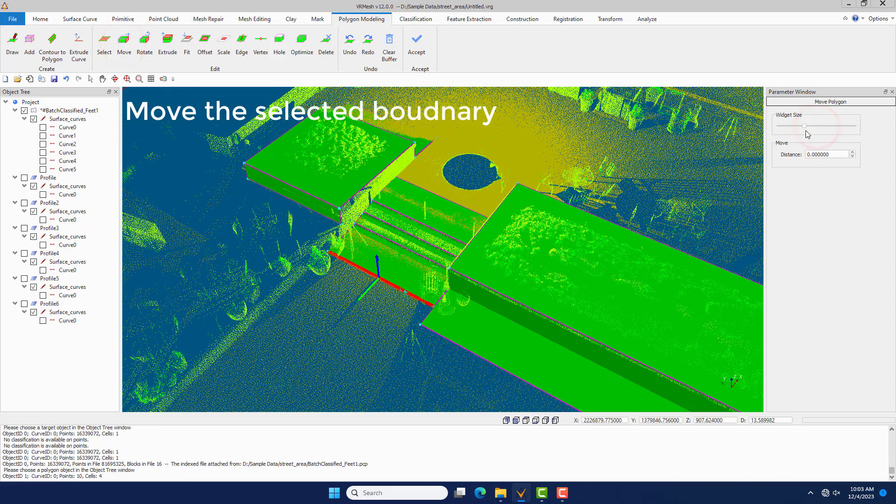
{"action": "scroll", "coordinate": [380, 296], "scroll_direction": "up", "scroll_amount": 3}
{"action": "left_click_drag", "start_coordinate": [339, 309], "coordinate": [304, 350]}
{"action": "scroll", "coordinate": [356, 303], "scroll_direction": "down", "scroll_amount": 5}
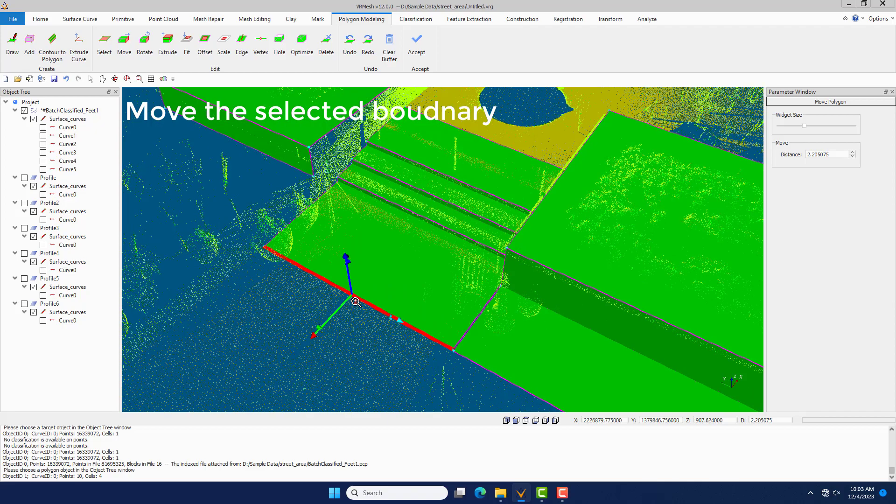
Step: Select the rear boundary of the stairs' upper landing and move it outward by about 7.6
{"action": "scroll", "coordinate": [437, 196], "scroll_direction": "up", "scroll_amount": 4}
{"action": "right_click", "coordinate": [410, 219]}
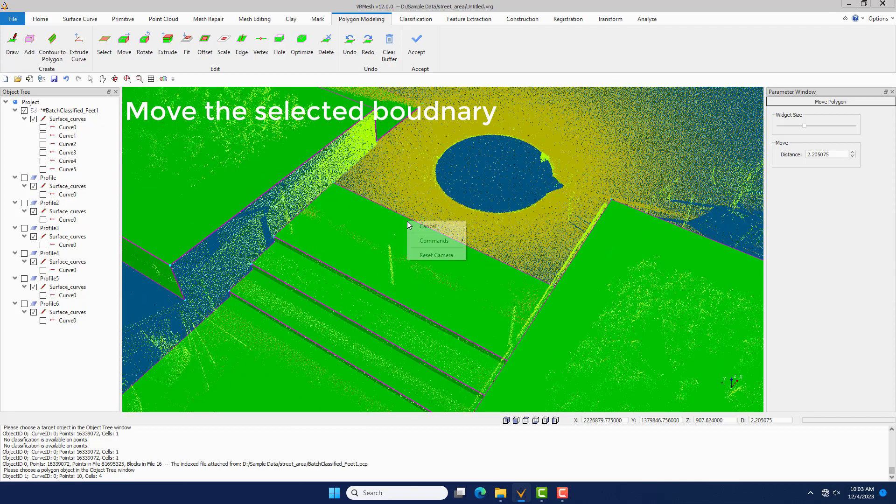
{"action": "mouse_move", "coordinate": [456, 242]}
{"action": "left_click", "coordinate": [499, 248]}
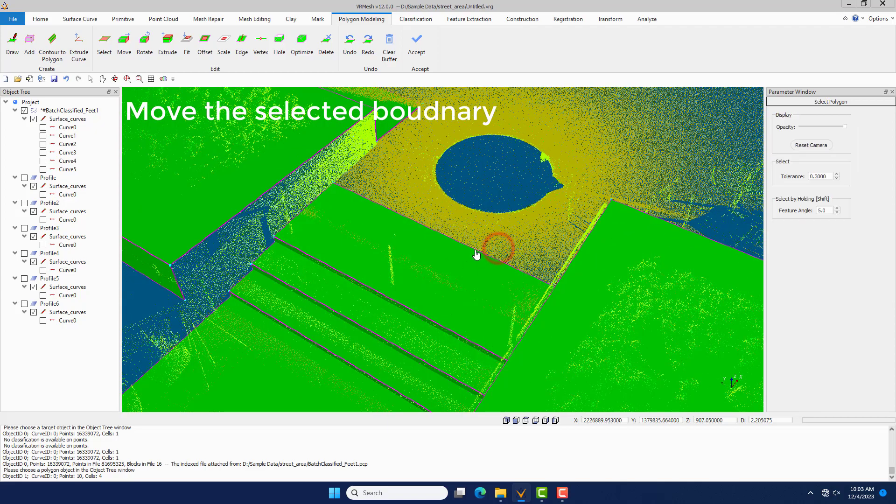
{"action": "left_click", "coordinate": [475, 253]}
{"action": "right_click", "coordinate": [476, 254]}
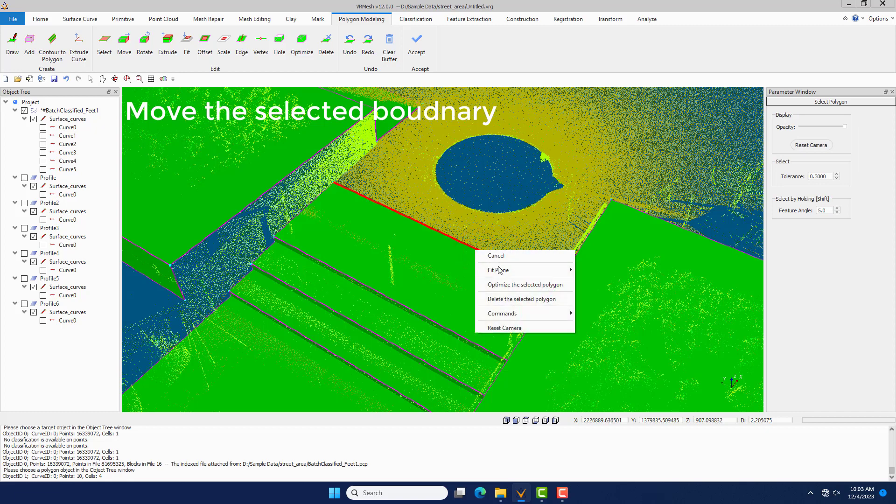
{"action": "mouse_move", "coordinate": [560, 313]}
{"action": "left_click", "coordinate": [588, 338]}
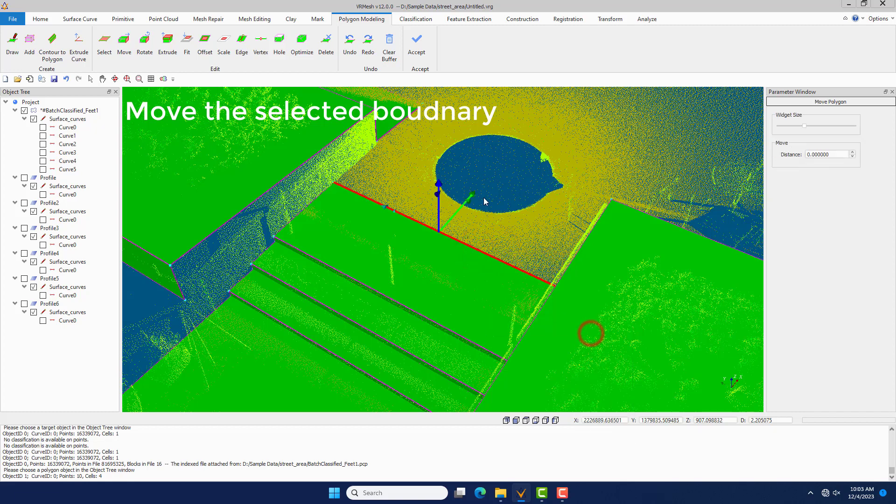
{"action": "left_click_drag", "start_coordinate": [474, 196], "coordinate": [595, 96]}
{"action": "scroll", "coordinate": [504, 202], "scroll_direction": "down", "scroll_amount": 3}
{"action": "scroll", "coordinate": [670, 244], "scroll_direction": "up", "scroll_amount": 4}
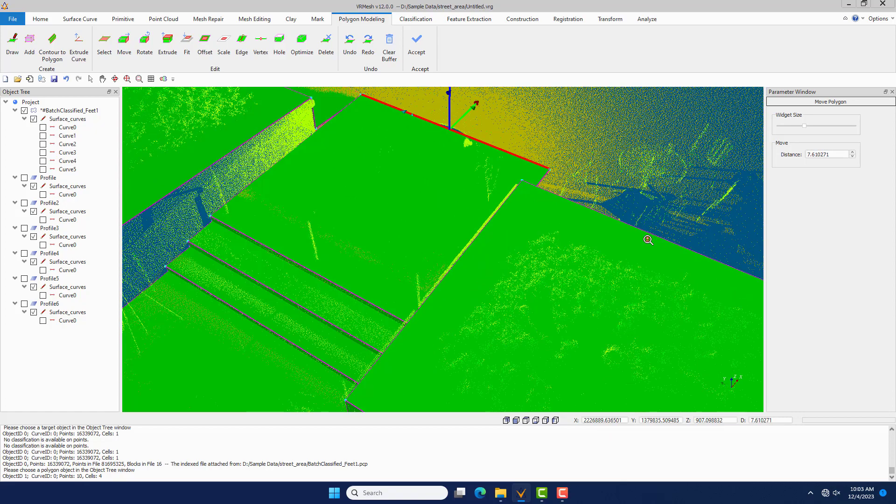
Step: Select the outer boundary of the long planter's strip beside the upper landing and move it outward by about 2.0
{"action": "middle_click_drag", "start_coordinate": [518, 236], "coordinate": [370, 228]}
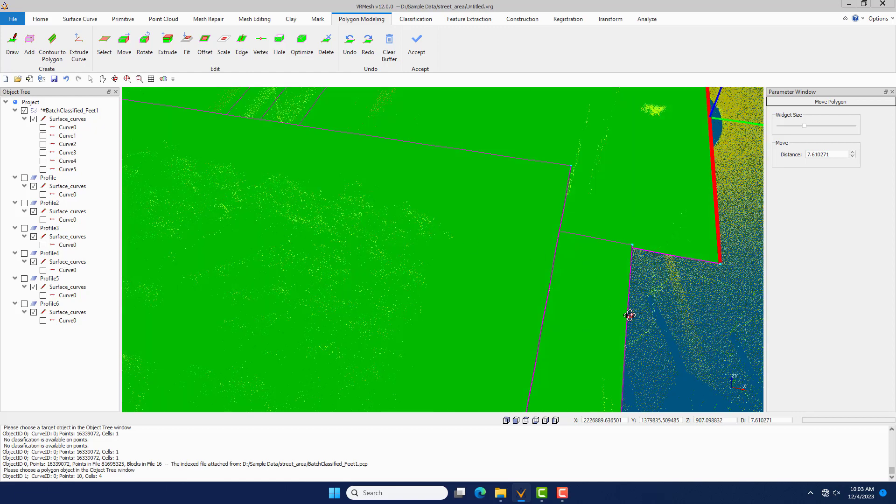
{"action": "mouse_move", "coordinate": [650, 329]}
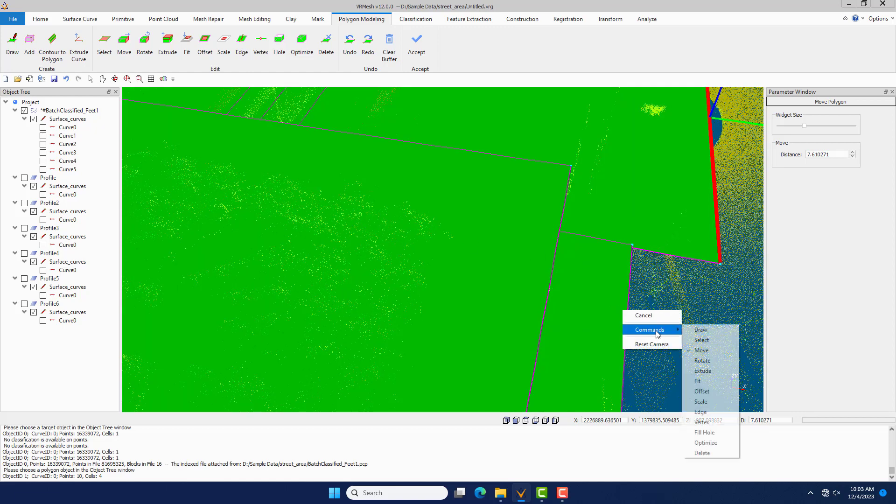
{"action": "left_click", "coordinate": [694, 341]}
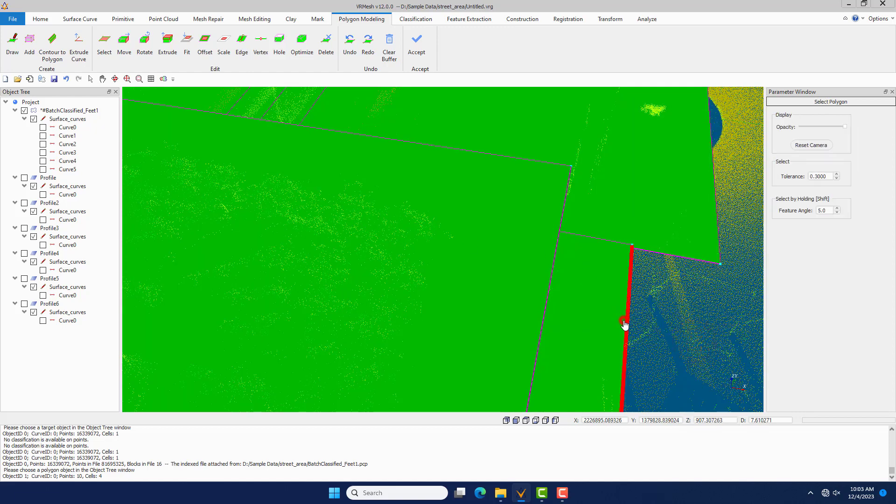
{"action": "right_click", "coordinate": [626, 324]}
{"action": "mouse_move", "coordinate": [703, 385]}
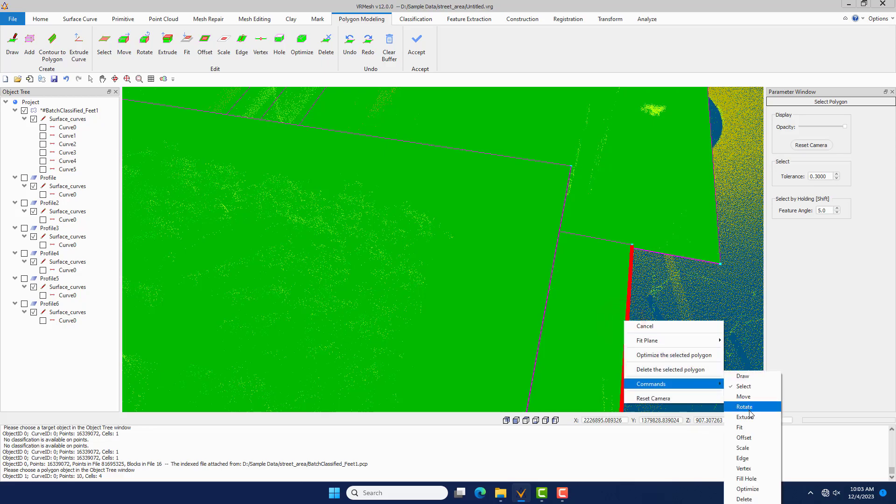
{"action": "left_click", "coordinate": [746, 398]}
{"action": "scroll", "coordinate": [526, 256], "scroll_direction": "down", "scroll_amount": 4}
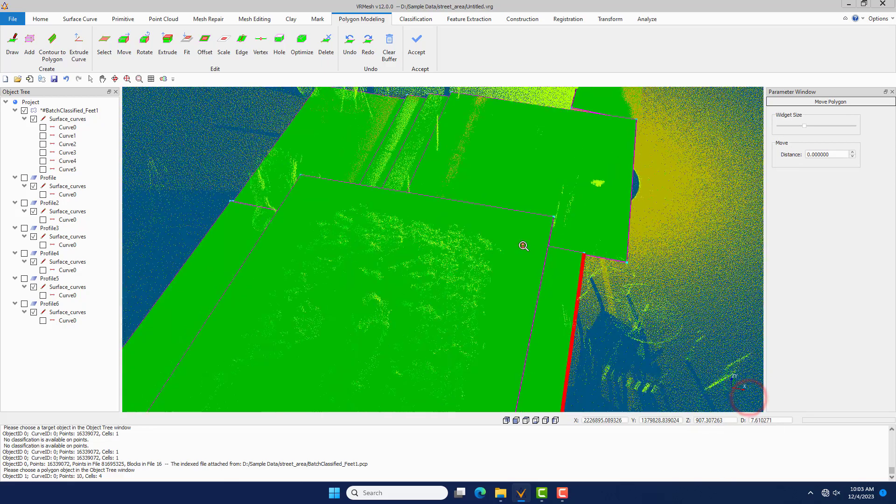
{"action": "left_click_drag", "start_coordinate": [560, 349], "coordinate": [545, 336]}
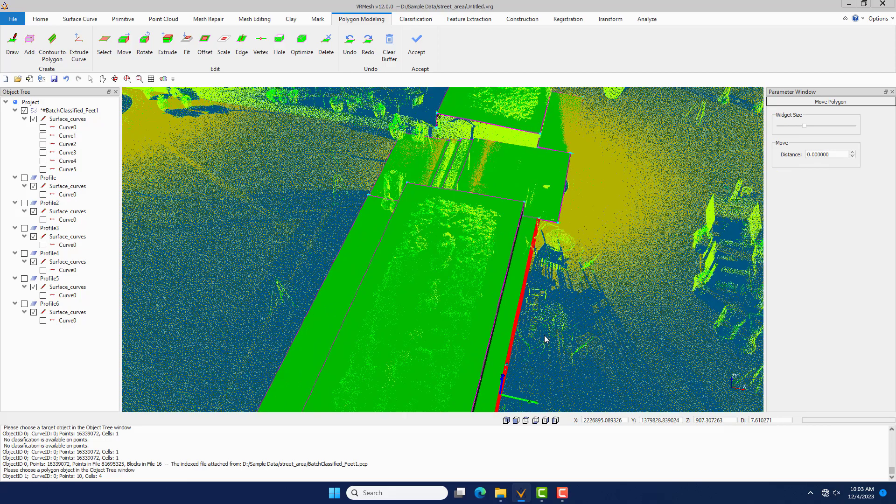
{"action": "left_click_drag", "start_coordinate": [537, 407], "coordinate": [563, 415]}
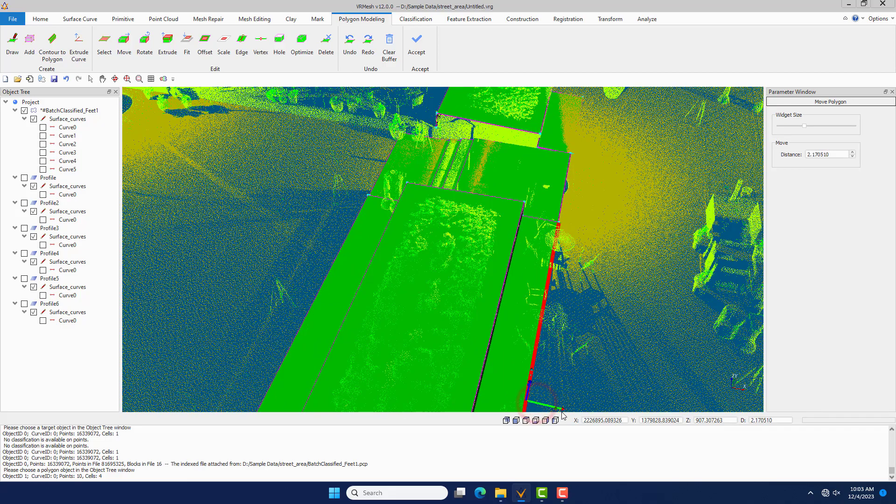
Step: Merge the upper landing's two rear corner vertices with the outer corners of the adjoining strips beside the small and long planters
{"action": "scroll", "coordinate": [567, 147], "scroll_direction": "up", "scroll_amount": 10}
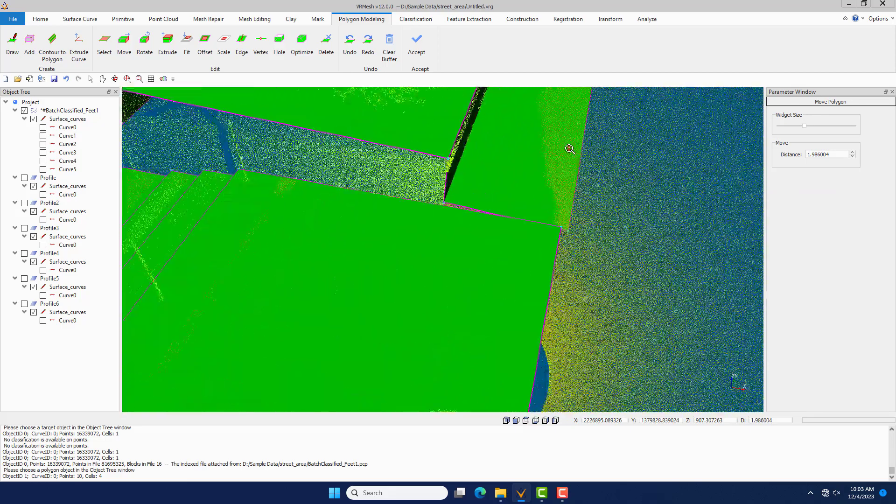
{"action": "right_click", "coordinate": [563, 224]}
{"action": "mouse_move", "coordinate": [586, 242]}
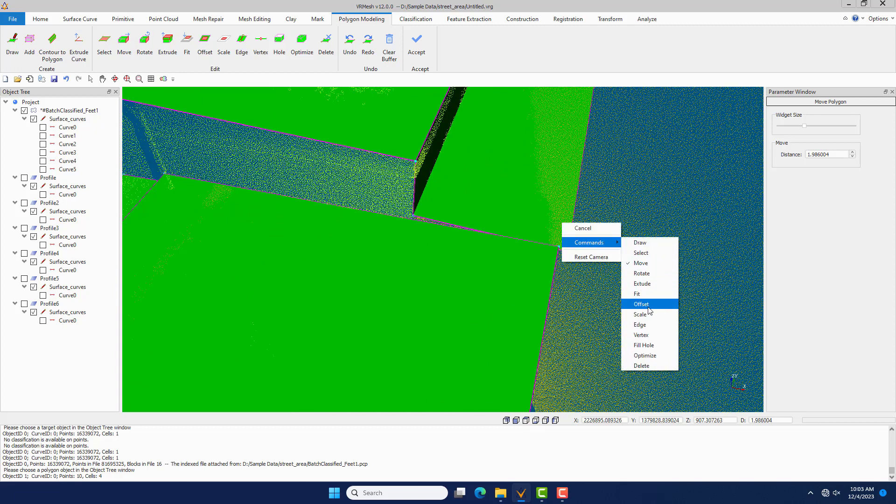
{"action": "left_click", "coordinate": [651, 336]}
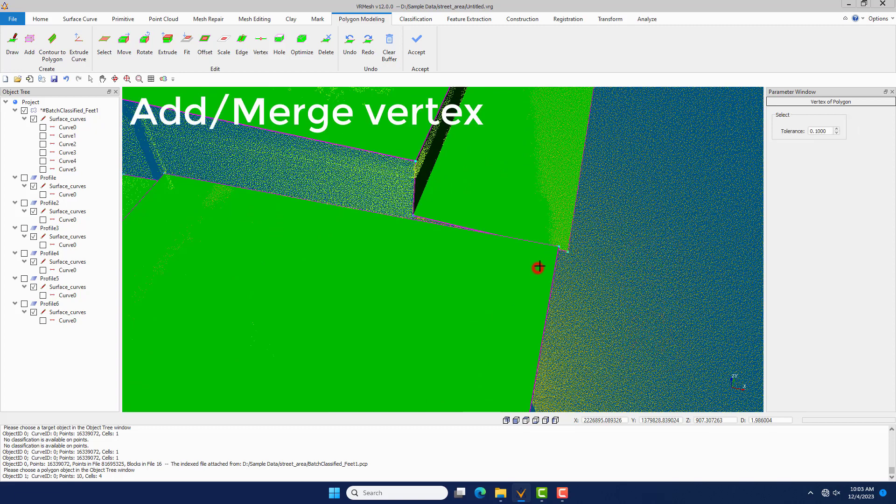
{"action": "left_click", "coordinate": [563, 246]}
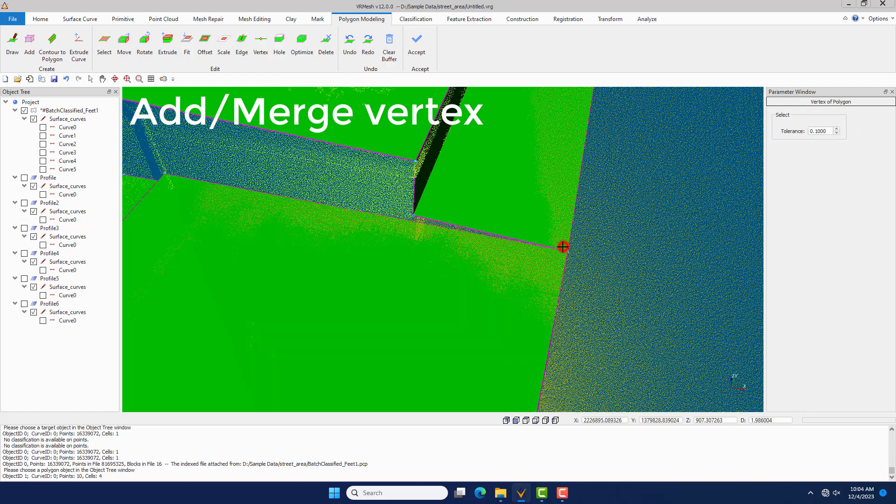
{"action": "scroll", "coordinate": [534, 174], "scroll_direction": "down", "scroll_amount": 3}
{"action": "scroll", "coordinate": [495, 357], "scroll_direction": "up", "scroll_amount": 5}
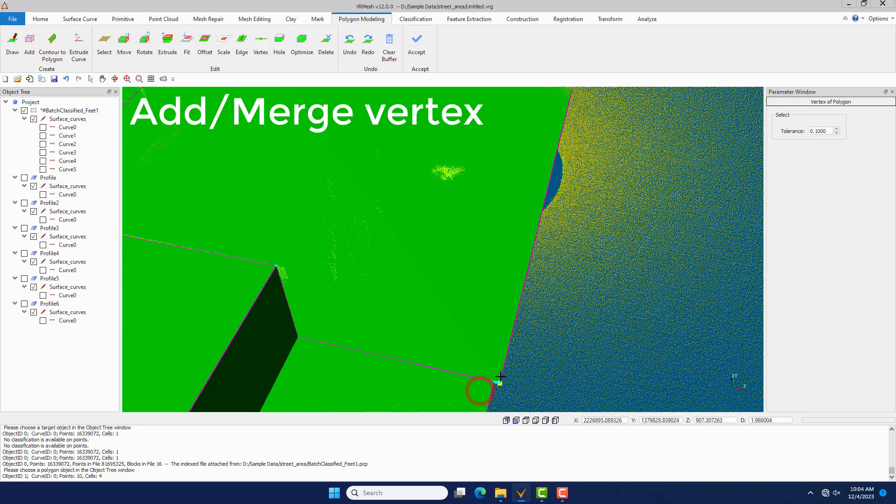
Step: Add a vertex on the upper landing's side edge below the small planter's base corner and merge that corner into it
{"action": "scroll", "coordinate": [489, 298], "scroll_direction": "down", "scroll_amount": 3}
{"action": "scroll", "coordinate": [464, 159], "scroll_direction": "up", "scroll_amount": 6}
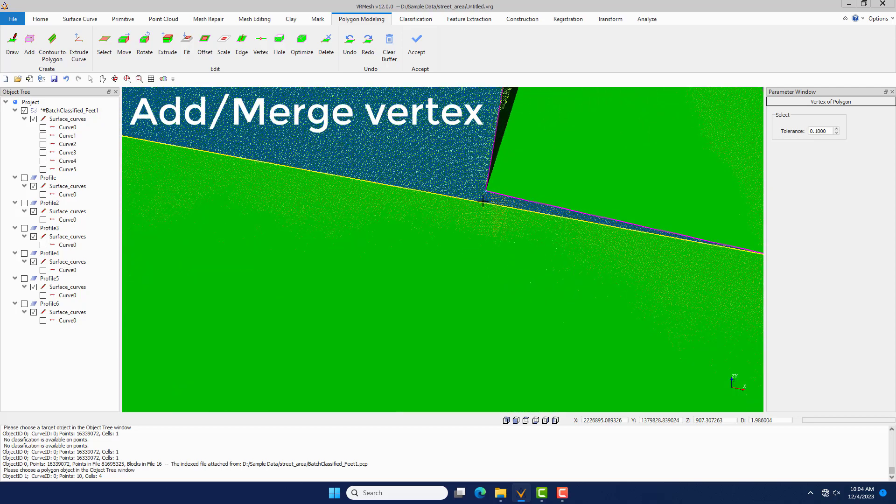
{"action": "left_click", "coordinate": [484, 204]}
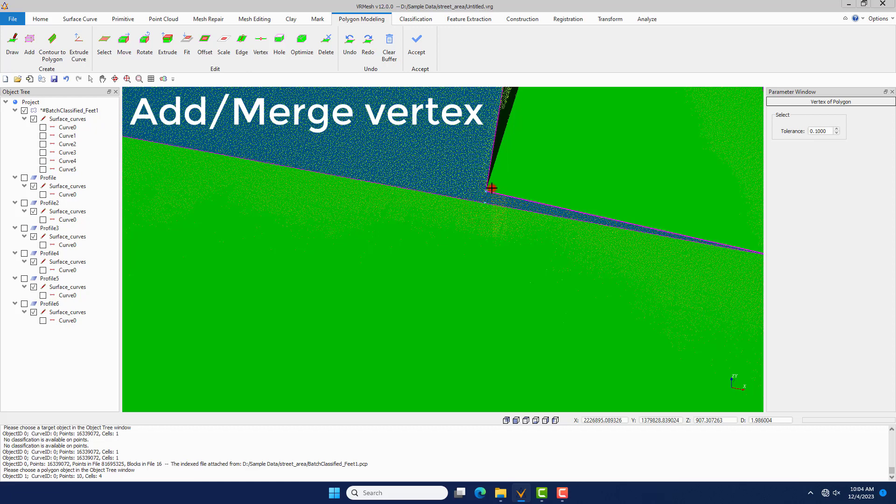
{"action": "left_click", "coordinate": [485, 207]}
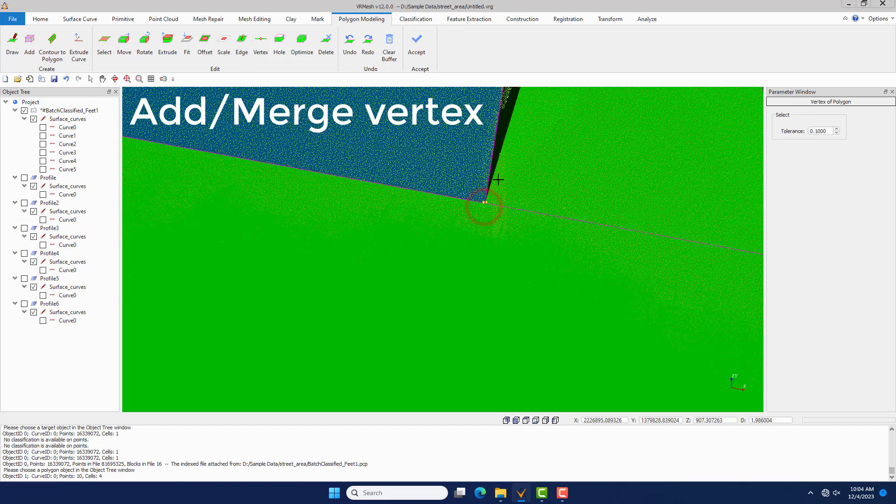
Step: Add a vertex on the upper landing's opposite side edge and merge the long planter's rear base corner into it
{"action": "scroll", "coordinate": [499, 180], "scroll_direction": "down", "scroll_amount": 2}
{"action": "middle_click_drag", "start_coordinate": [346, 239], "coordinate": [387, 228]}
{"action": "scroll", "coordinate": [386, 228], "scroll_direction": "down", "scroll_amount": 3}
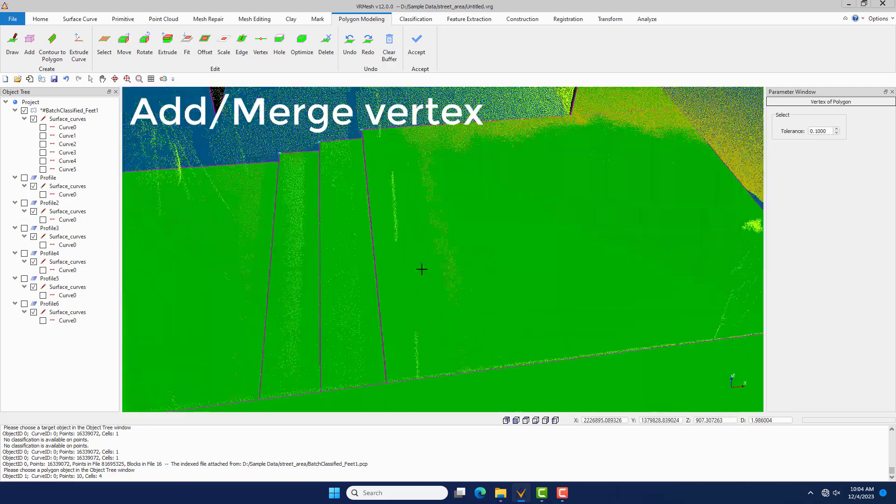
{"action": "middle_click_drag", "start_coordinate": [422, 269], "coordinate": [579, 231]}
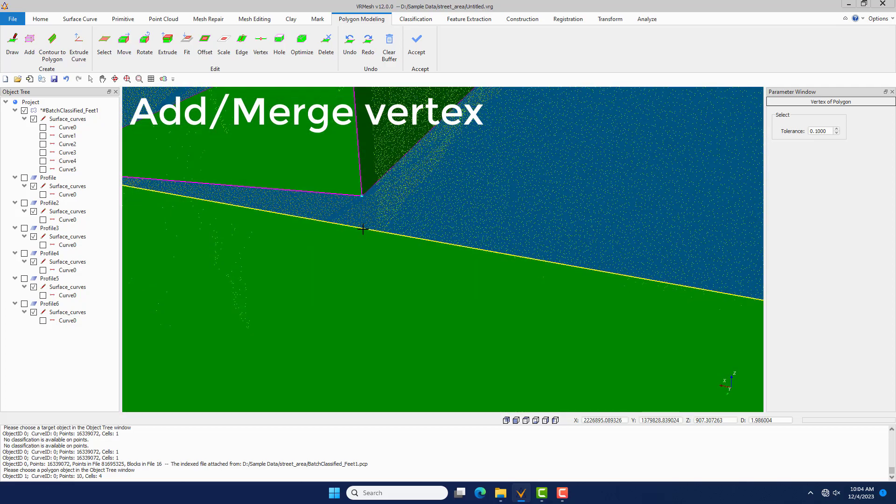
{"action": "left_click", "coordinate": [361, 228]}
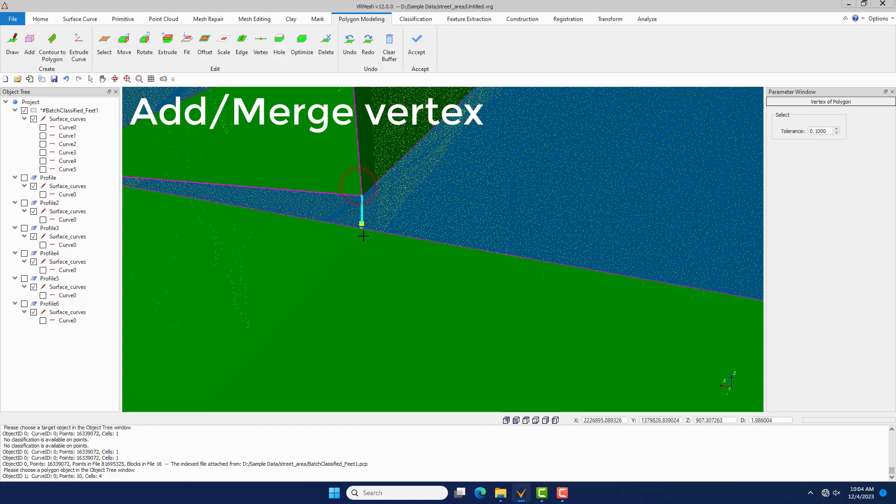
{"action": "left_click", "coordinate": [363, 234]}
Step: Merge the long planter's front base corner into a new vertex on the lower landing's edge, and merge their outer strip corners
{"action": "scroll", "coordinate": [326, 204], "scroll_direction": "down", "scroll_amount": 5}
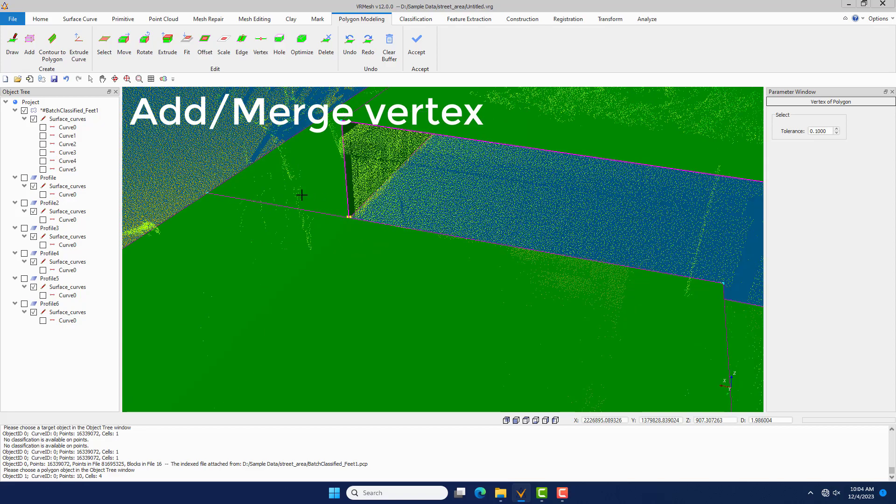
{"action": "scroll", "coordinate": [557, 264], "scroll_direction": "up", "scroll_amount": 8}
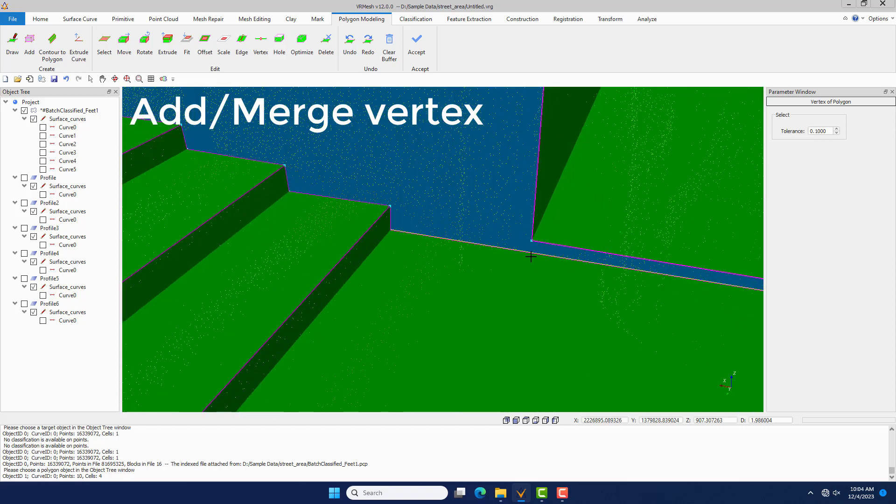
{"action": "left_click", "coordinate": [528, 254]}
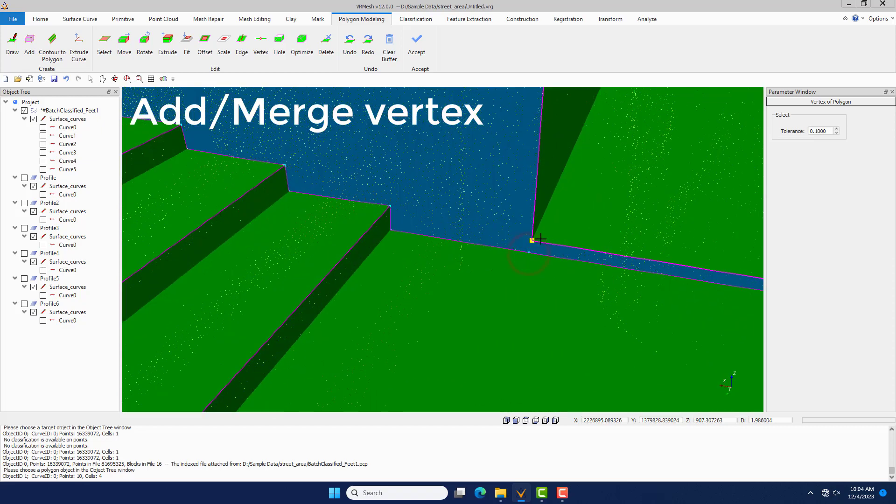
{"action": "left_click", "coordinate": [527, 256]}
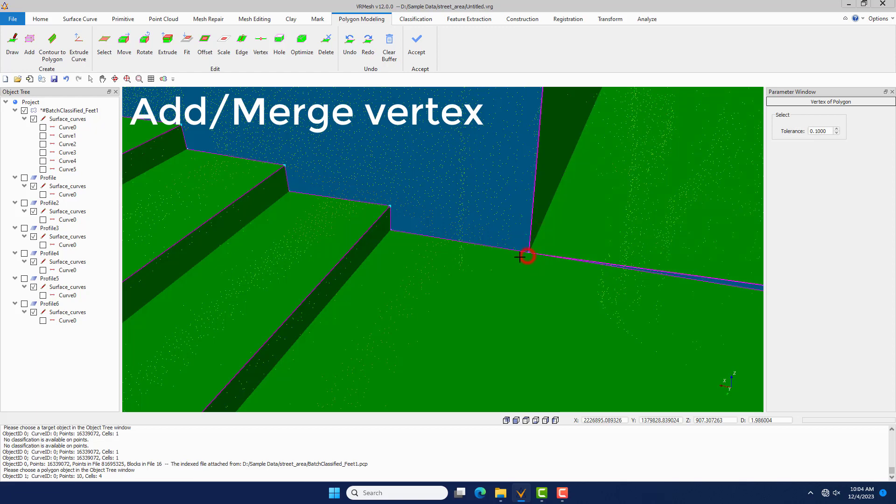
{"action": "scroll", "coordinate": [473, 232], "scroll_direction": "down", "scroll_amount": 5}
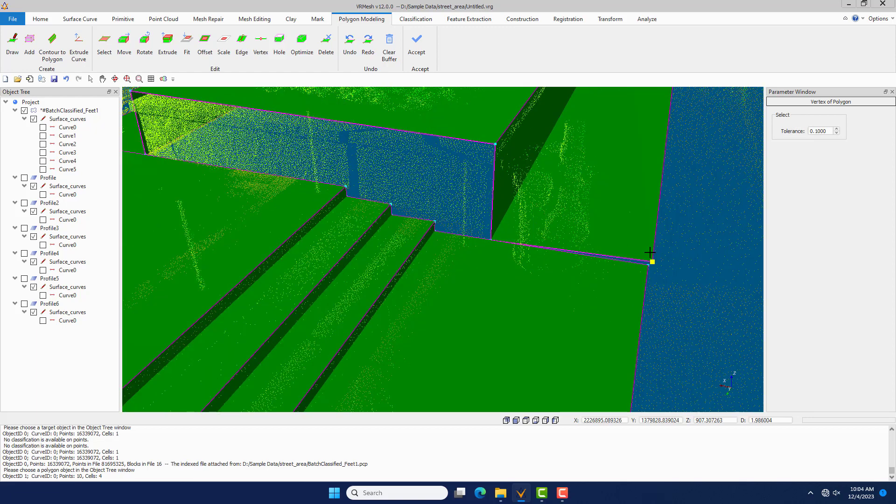
{"action": "scroll", "coordinate": [624, 225], "scroll_direction": "down", "scroll_amount": 7}
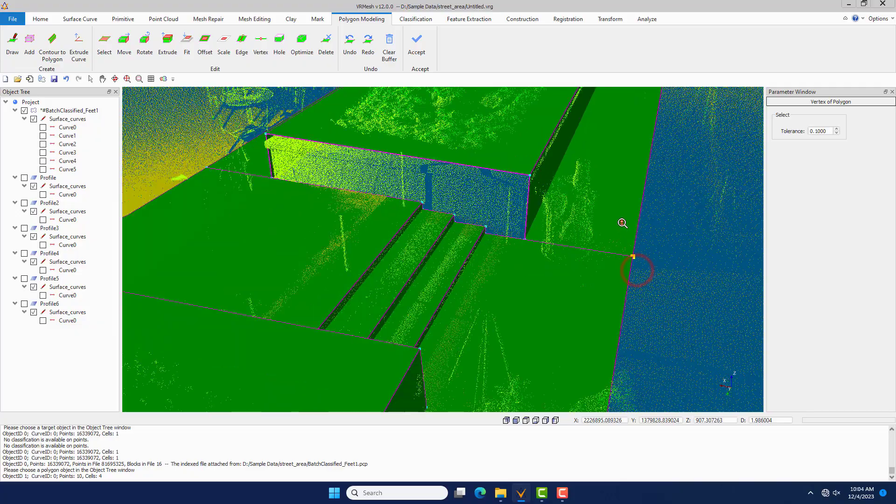
Step: Select the bottom edge of the small planter's front wall and extrude it outward horizontally by about 4.7
{"action": "middle_click_drag", "start_coordinate": [590, 269], "coordinate": [384, 278]}
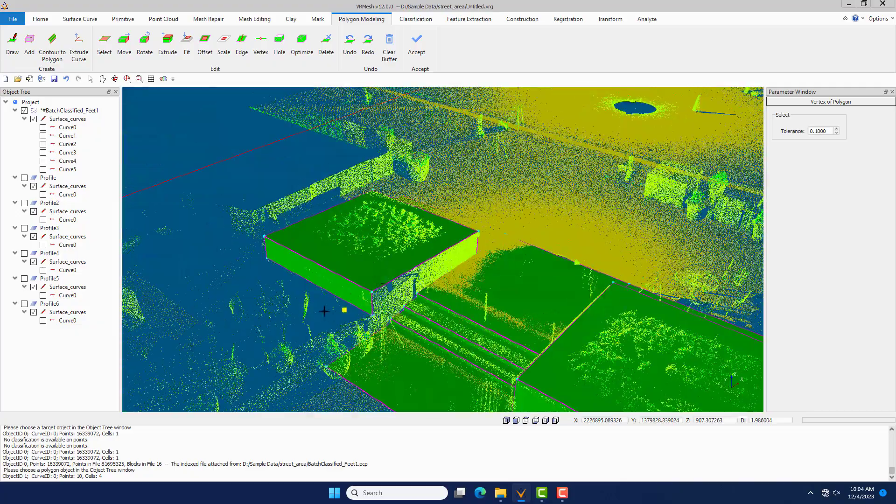
{"action": "scroll", "coordinate": [324, 311], "scroll_direction": "up", "scroll_amount": 5}
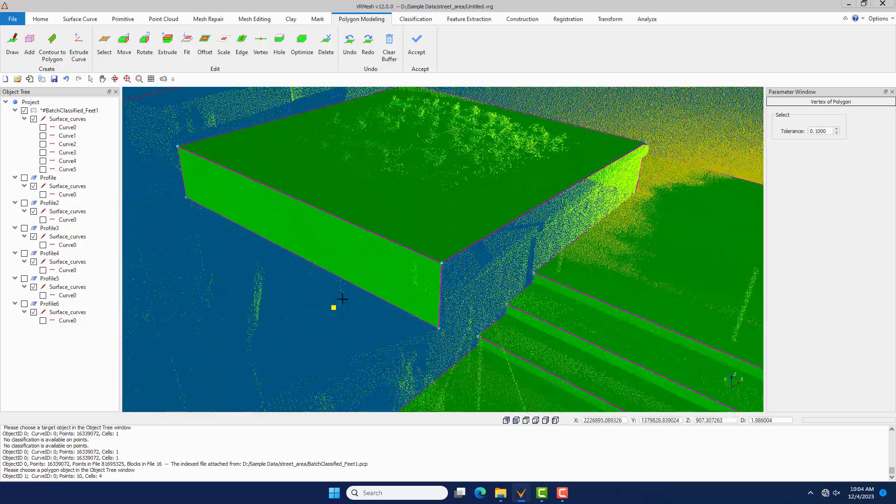
{"action": "left_click", "coordinate": [104, 45]}
{"action": "left_click", "coordinate": [378, 298]}
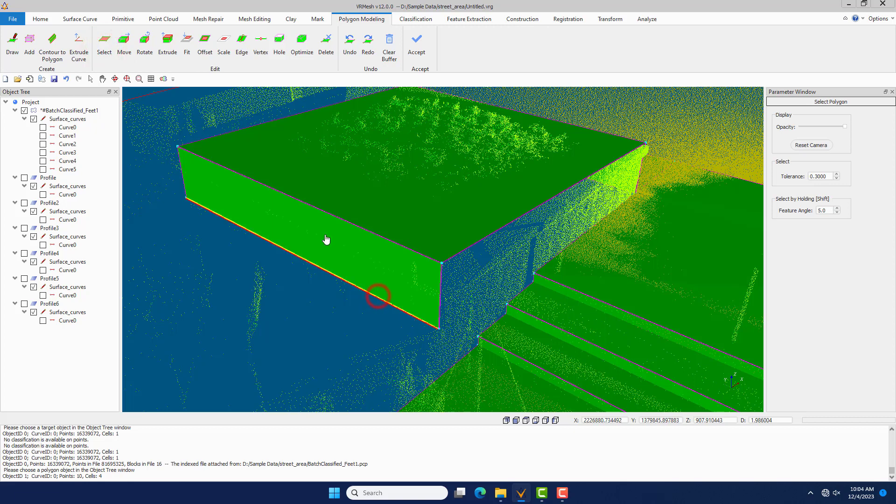
{"action": "left_click", "coordinate": [167, 44]}
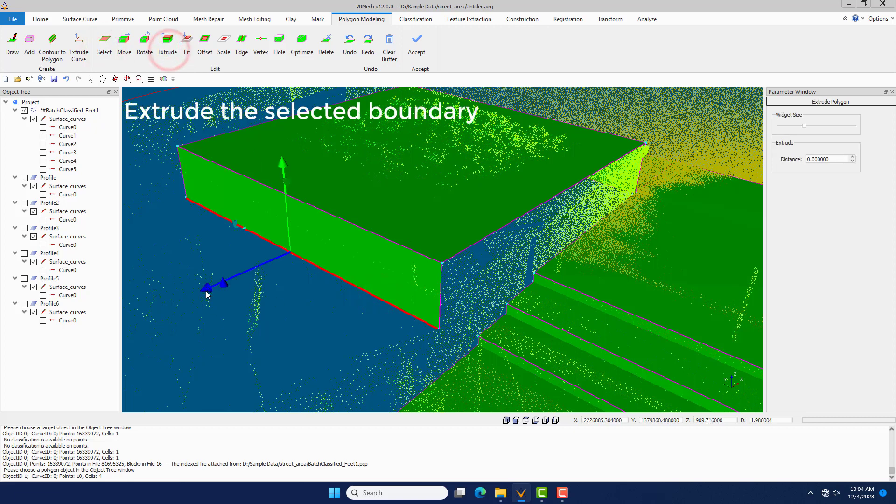
{"action": "left_click_drag", "start_coordinate": [205, 289], "coordinate": [385, 275]}
{"action": "scroll", "coordinate": [387, 274], "scroll_direction": "down", "scroll_amount": 3}
{"action": "right_click_drag", "start_coordinate": [265, 311], "coordinate": [261, 301]}
{"action": "left_click_drag", "start_coordinate": [206, 252], "coordinate": [190, 255]}
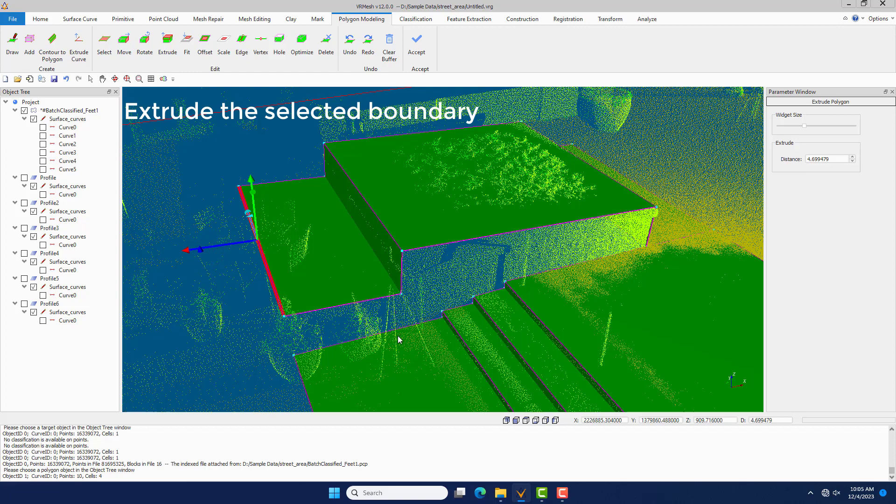
{"action": "scroll", "coordinate": [399, 340], "scroll_direction": "up", "scroll_amount": 3}
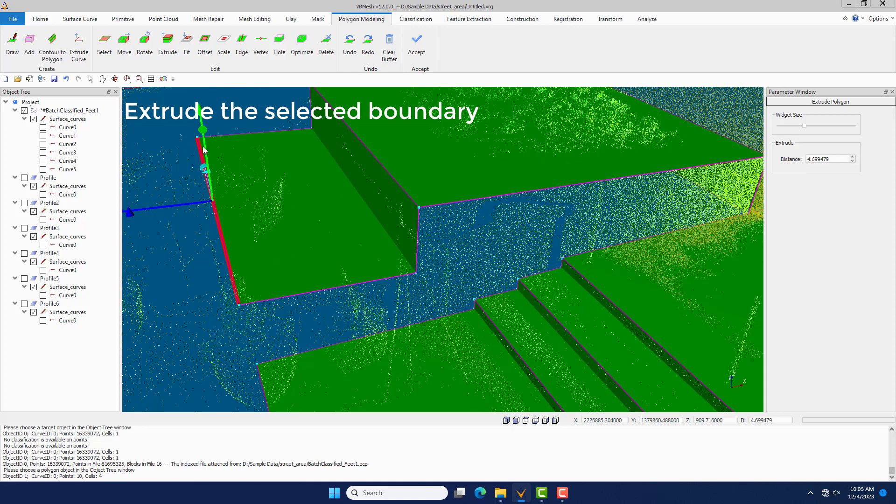
Step: Select the stair-side edge of the small planter's extruded front ledge and extrude it downward by about 1.7
{"action": "left_click", "coordinate": [104, 45]}
{"action": "left_click", "coordinate": [321, 290]}
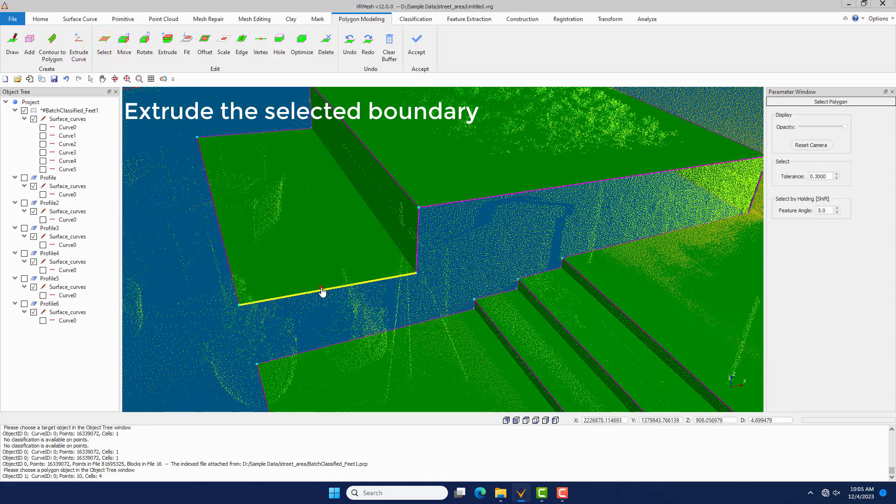
{"action": "left_click", "coordinate": [167, 44]}
{"action": "left_click_drag", "start_coordinate": [329, 185], "coordinate": [332, 261]}
{"action": "scroll", "coordinate": [480, 268], "scroll_direction": "down", "scroll_amount": 3}
{"action": "scroll", "coordinate": [432, 321], "scroll_direction": "up", "scroll_amount": 3}
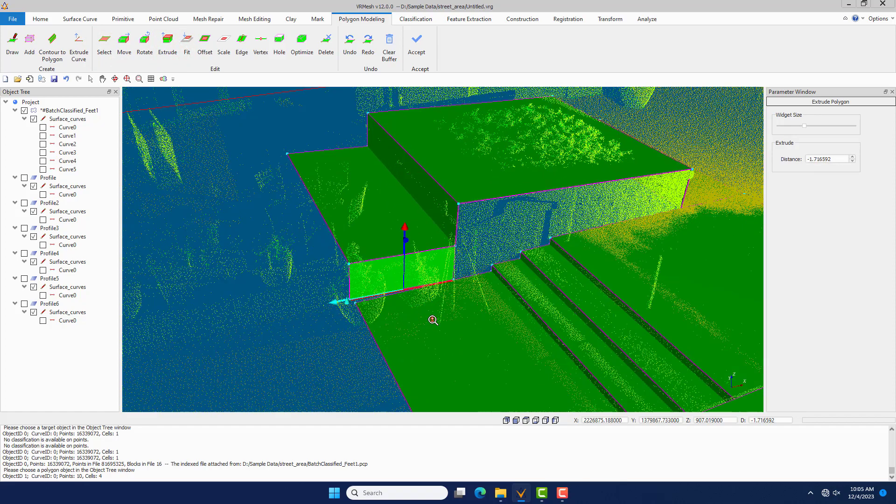
Step: Merge the new ledge wall's inner bottom corner into the lower landing's edge vertex, and the landing's outer corner into the wall's outer bottom corner
{"action": "scroll", "coordinate": [345, 297], "scroll_direction": "up", "scroll_amount": 5}
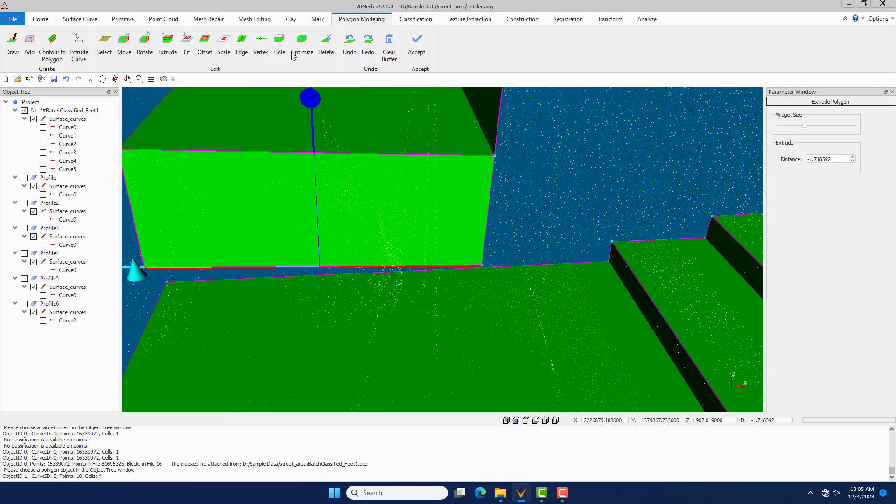
{"action": "left_click", "coordinate": [261, 46]}
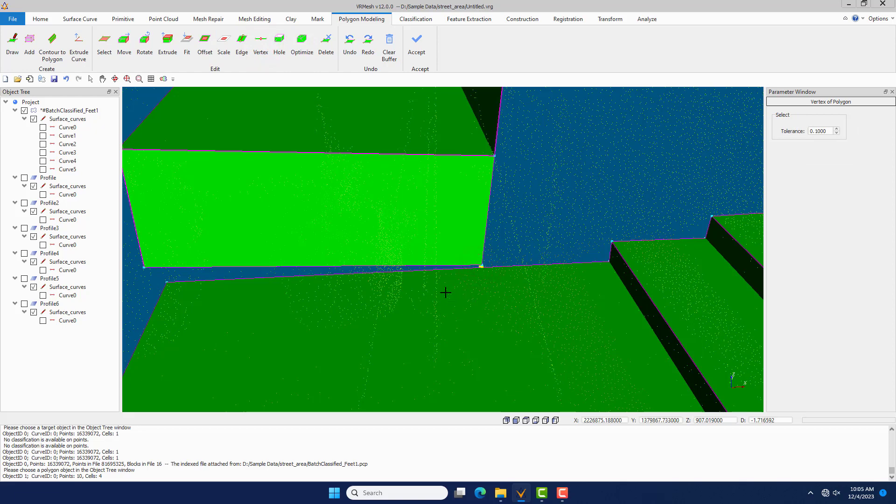
{"action": "scroll", "coordinate": [472, 252], "scroll_direction": "up", "scroll_amount": 3}
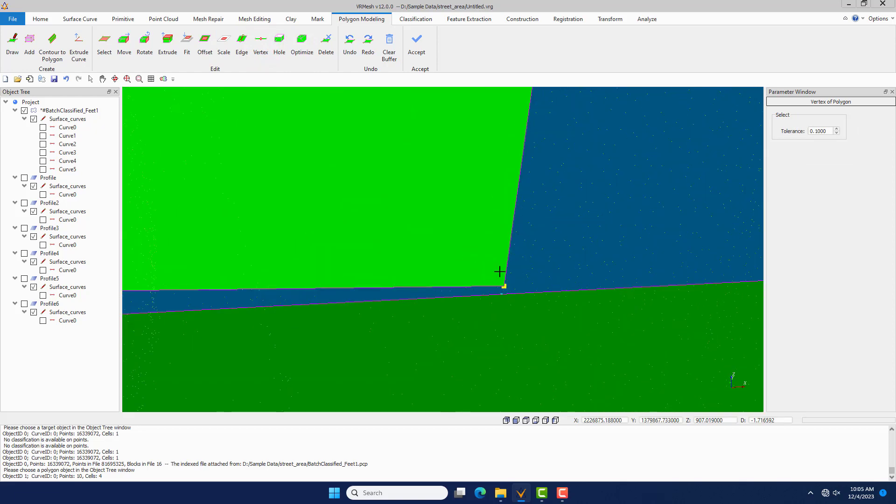
{"action": "left_click", "coordinate": [498, 302]}
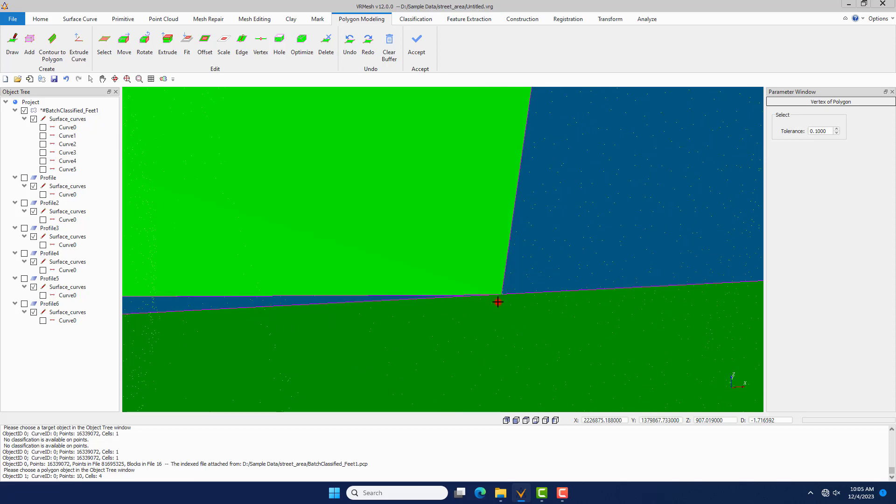
{"action": "scroll", "coordinate": [617, 299], "scroll_direction": "down", "scroll_amount": 5}
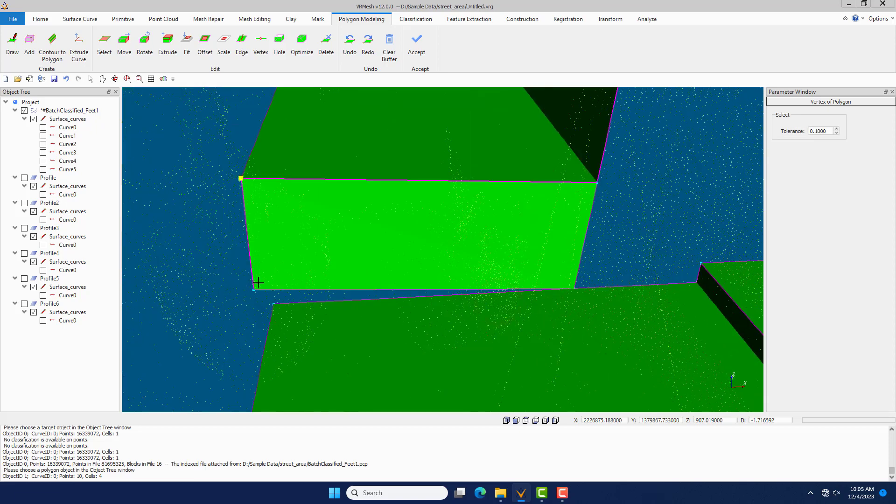
{"action": "scroll", "coordinate": [282, 310], "scroll_direction": "up", "scroll_amount": 2}
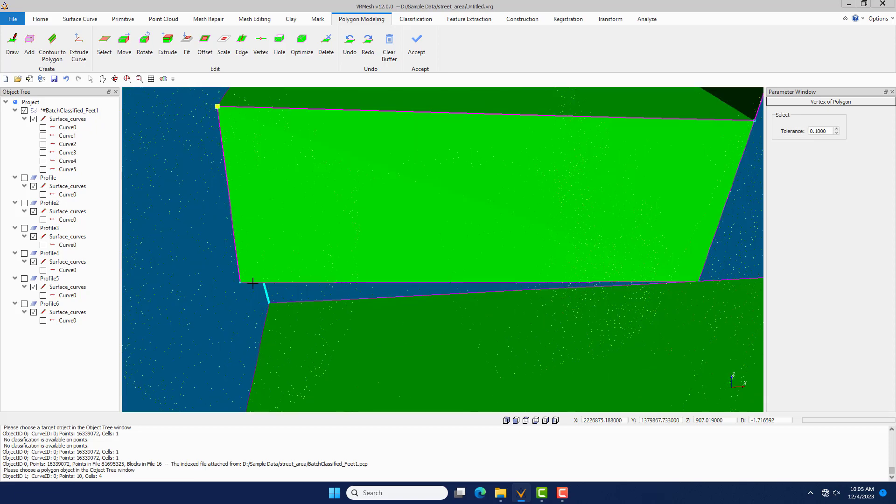
{"action": "left_click", "coordinate": [246, 282]}
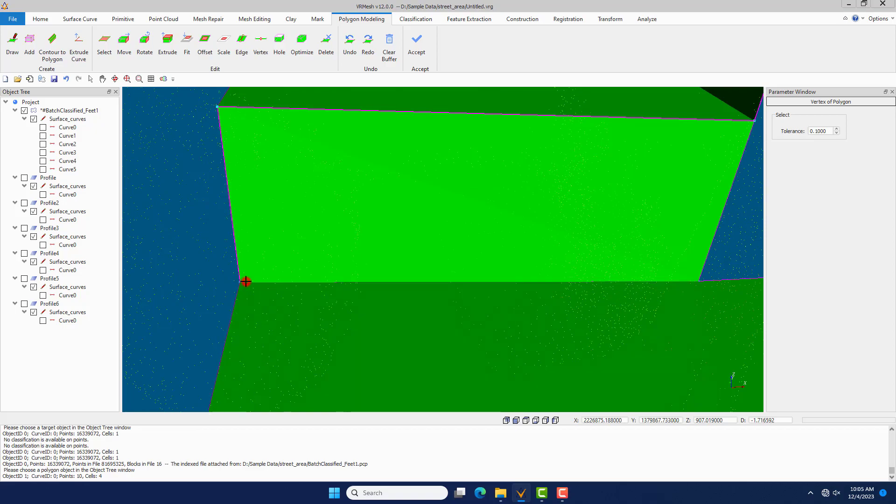
{"action": "scroll", "coordinate": [303, 281], "scroll_direction": "down", "scroll_amount": 5}
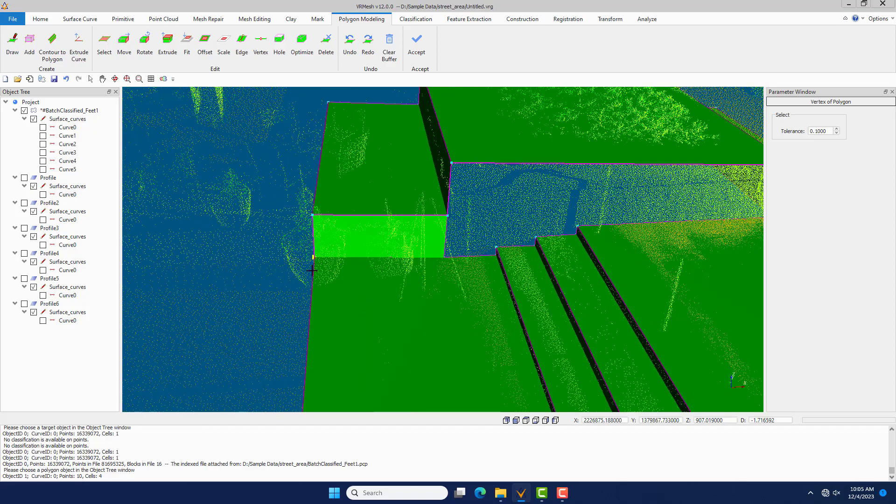
Step: Select the lower landing and the long planter's adjoining front strip, and fit both polygons to the point cloud as target
{"action": "middle_click_drag", "start_coordinate": [345, 280], "coordinate": [468, 290]}
{"action": "scroll", "coordinate": [427, 257], "scroll_direction": "down", "scroll_amount": 4}
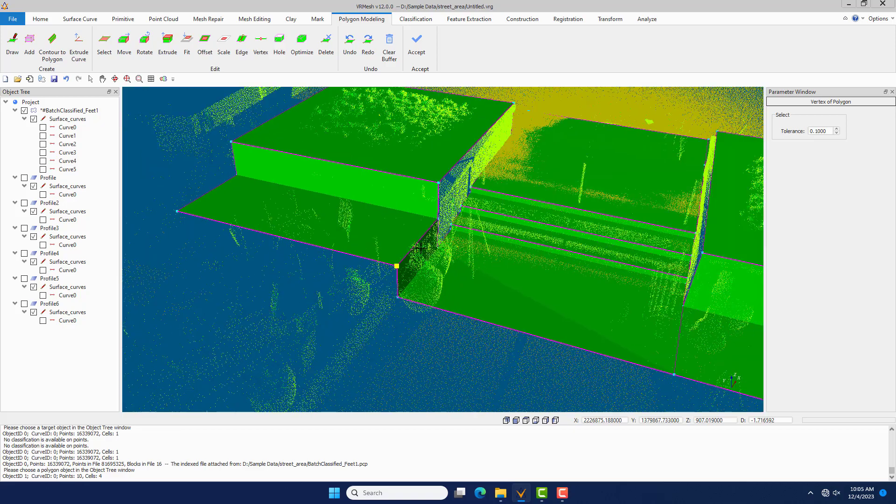
{"action": "right_click_drag", "start_coordinate": [550, 285], "coordinate": [581, 301]}
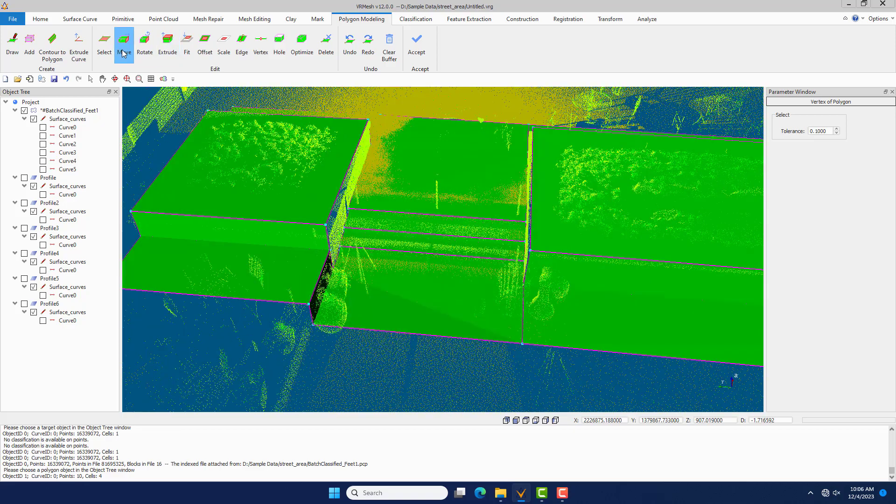
{"action": "left_click", "coordinate": [104, 47]}
{"action": "left_click", "coordinate": [409, 302]}
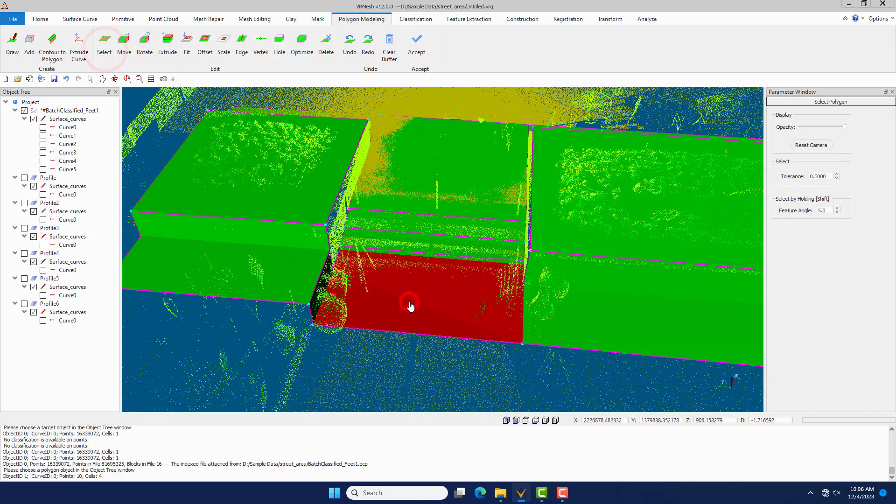
{"action": "left_click", "coordinate": [615, 326]}
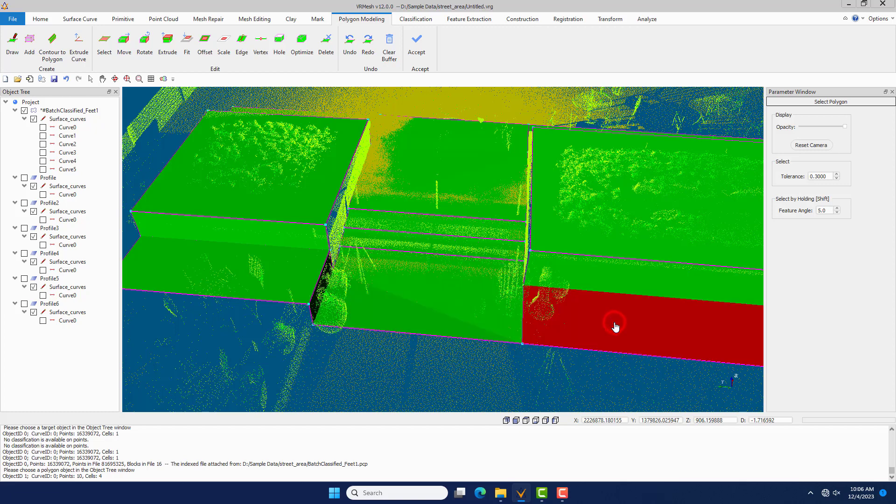
{"action": "left_click", "coordinate": [449, 317]}
{"action": "right_click", "coordinate": [448, 316]}
{"action": "mouse_move", "coordinate": [474, 335]}
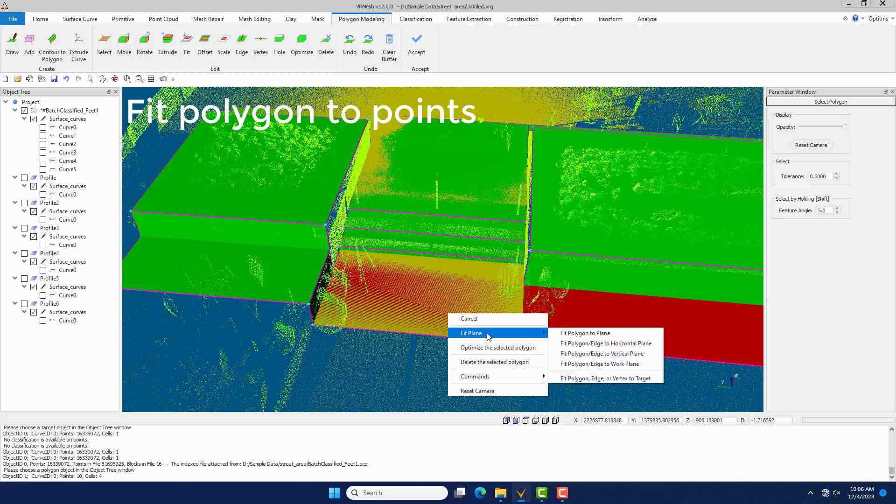
{"action": "left_click", "coordinate": [617, 379]}
{"action": "left_click", "coordinate": [416, 377]}
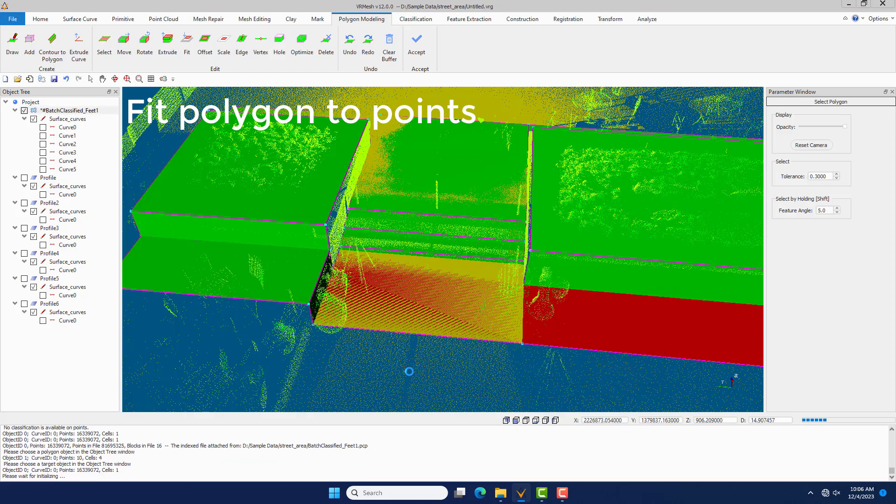
Step: Show the point cloud by classification with only the Ground class displayed
{"action": "scroll", "coordinate": [393, 326], "scroll_direction": "up", "scroll_amount": 4}
{"action": "mouse_move", "coordinate": [398, 308]}
{"action": "middle_mouse_down"}
{"action": "mouse_move", "coordinate": [398, 285]}
{"action": "mouse_move", "coordinate": [382, 312]}
{"action": "middle_mouse_up"}
{"action": "scroll", "coordinate": [360, 304], "scroll_direction": "down", "scroll_amount": 2}
{"action": "left_click_drag", "start_coordinate": [360, 304], "coordinate": [368, 369]}
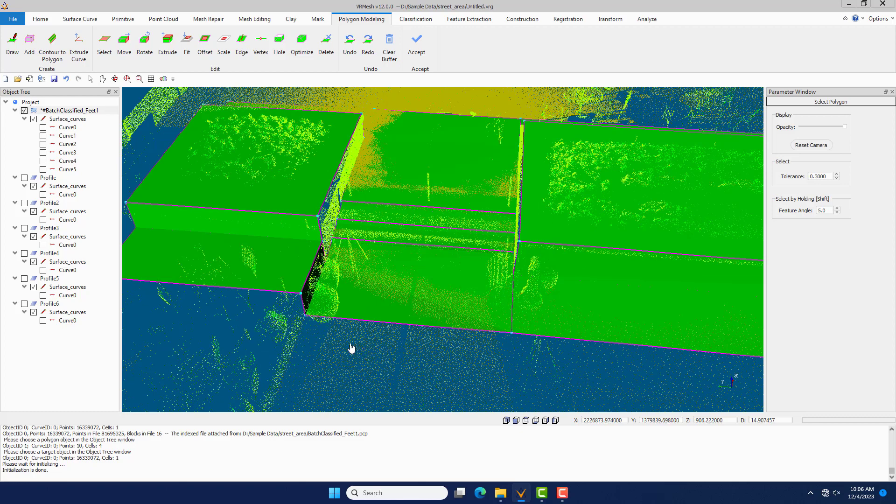
{"action": "left_click", "coordinate": [164, 79]}
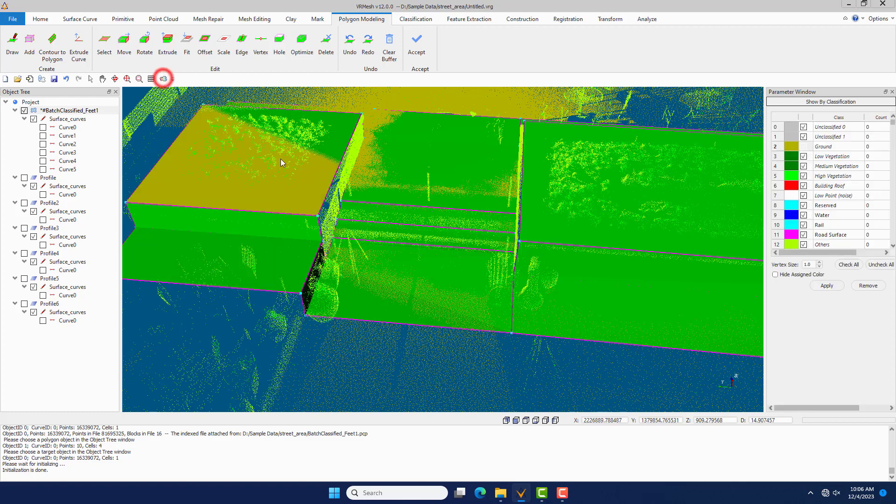
{"action": "left_click", "coordinate": [415, 365]}
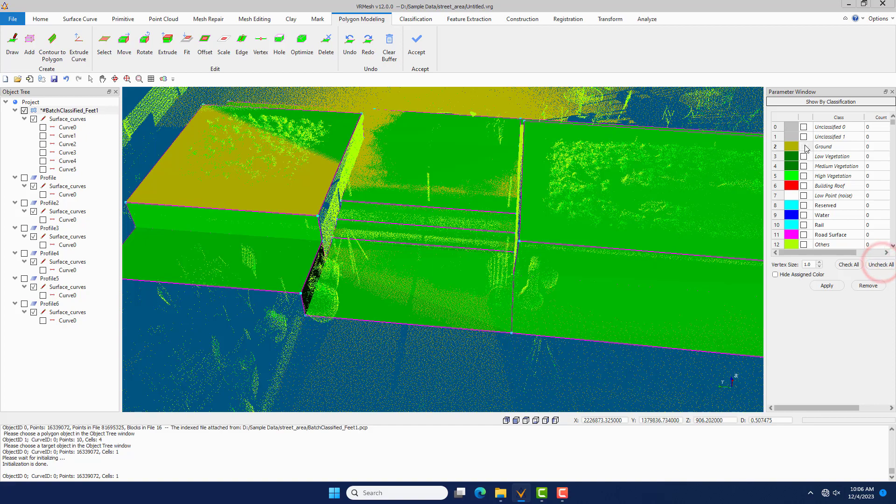
{"action": "left_click", "coordinate": [827, 286]}
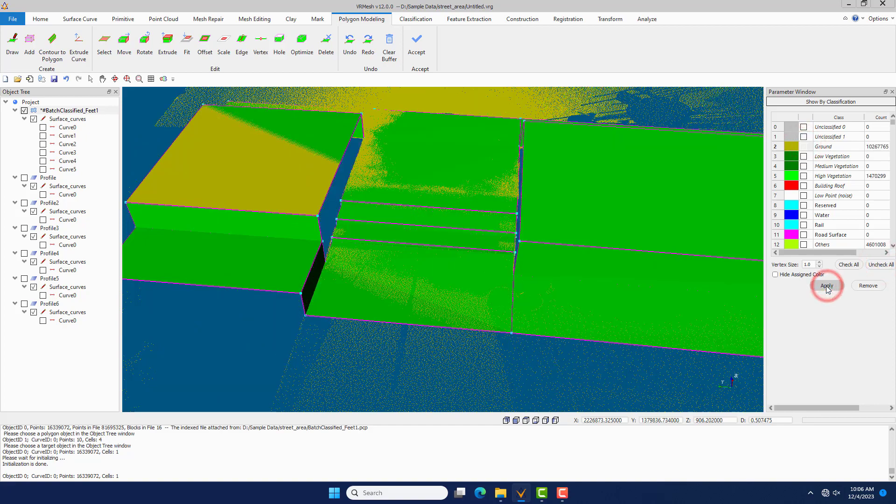
Step: Fill the holes on the stair-facing sides of the small planter and the long planter
{"action": "scroll", "coordinate": [364, 301], "scroll_direction": "down", "scroll_amount": 3}
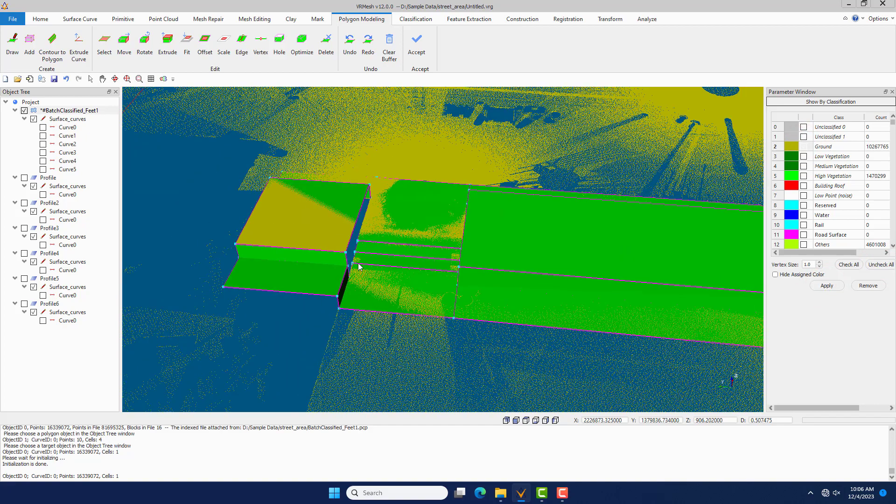
{"action": "scroll", "coordinate": [403, 324], "scroll_direction": "up", "scroll_amount": 3}
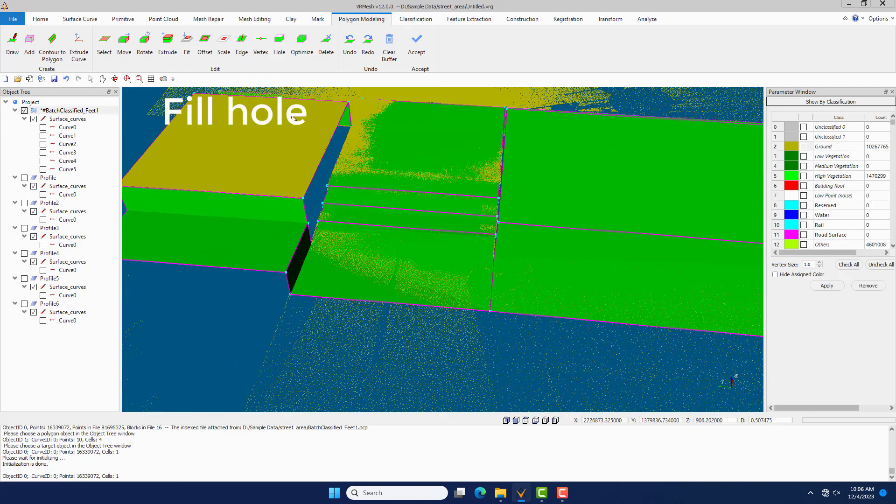
{"action": "left_click", "coordinate": [279, 42]}
{"action": "left_click", "coordinate": [341, 160]}
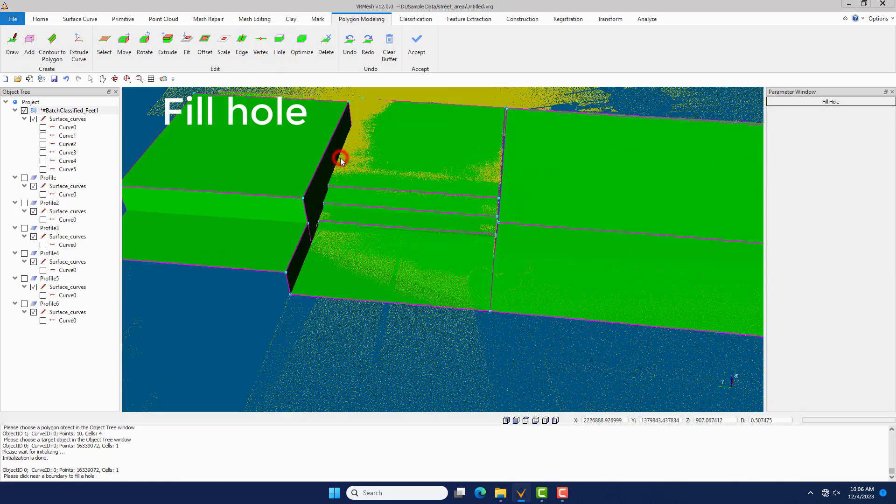
{"action": "middle_click_drag", "start_coordinate": [424, 176], "coordinate": [382, 168]}
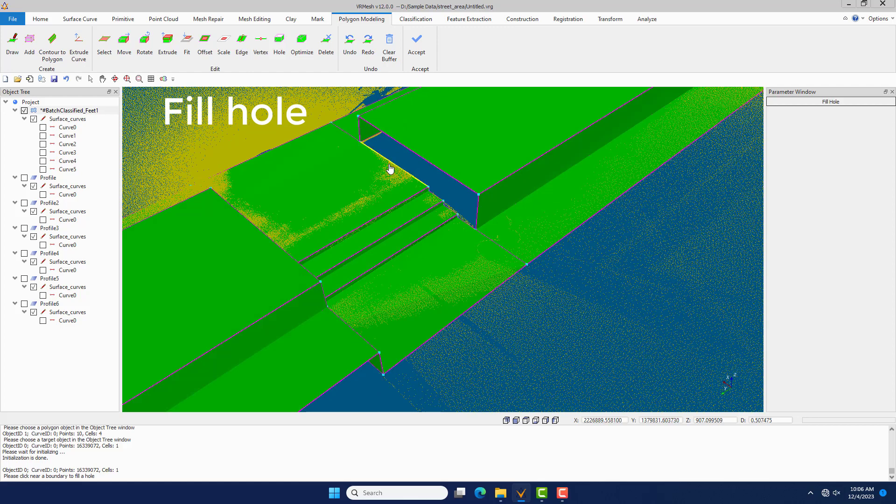
{"action": "left_click", "coordinate": [390, 169]}
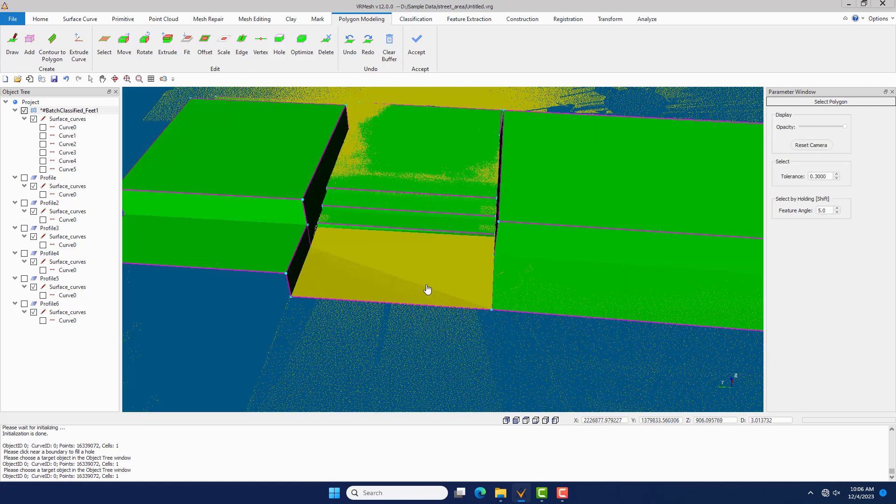
Step: Optimize the lower landing polygon and the adjoining strip in front of the long planter
{"action": "left_click", "coordinate": [302, 39]}
{"action": "left_click", "coordinate": [378, 270]}
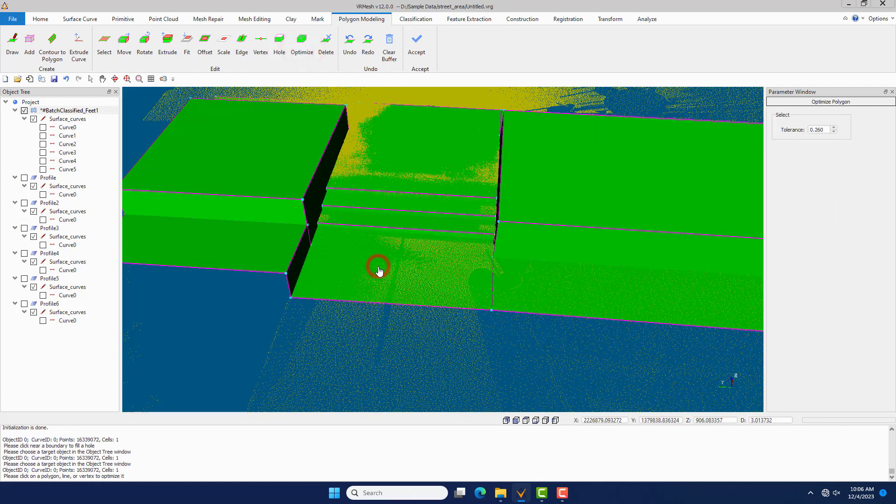
{"action": "left_click", "coordinate": [547, 284]}
{"action": "scroll", "coordinate": [434, 297], "scroll_direction": "up", "scroll_amount": 3}
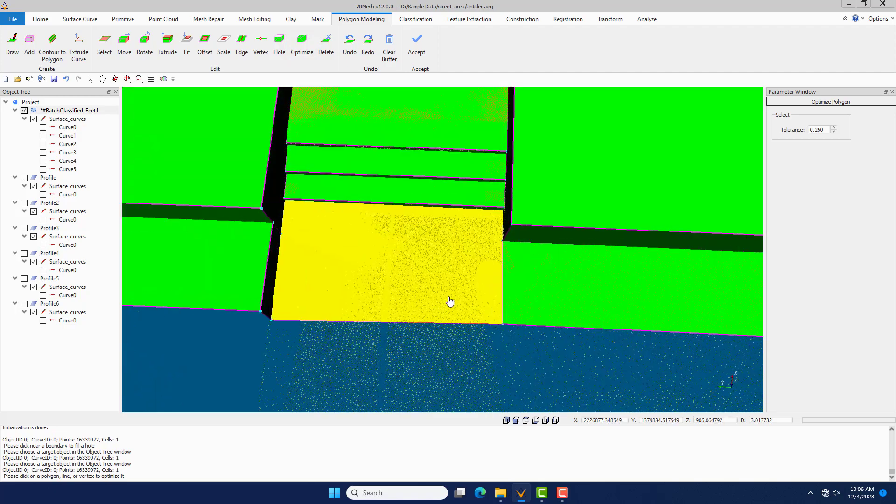
{"action": "scroll", "coordinate": [450, 302], "scroll_direction": "down", "scroll_amount": 6}
{"action": "scroll", "coordinate": [431, 198], "scroll_direction": "up", "scroll_amount": 3}
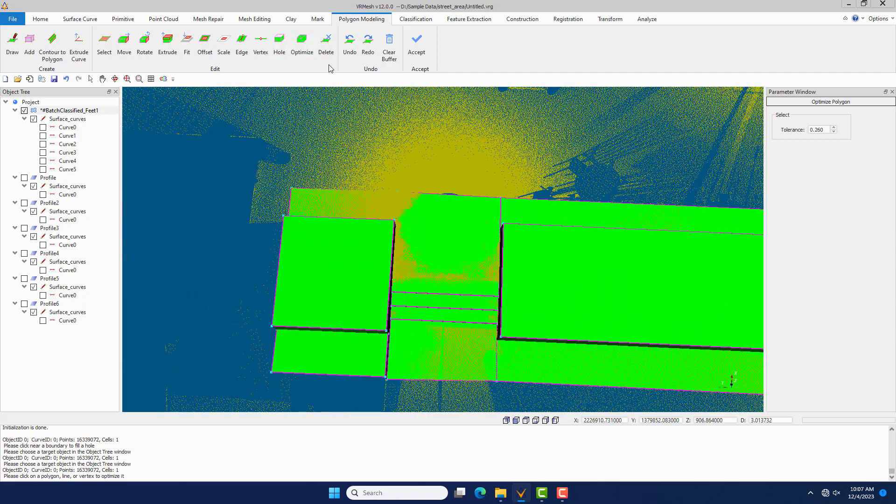
Step: Select the upper landing and the strips behind both planters, and fit these polygons to the point cloud as target
{"action": "left_click", "coordinate": [104, 39]}
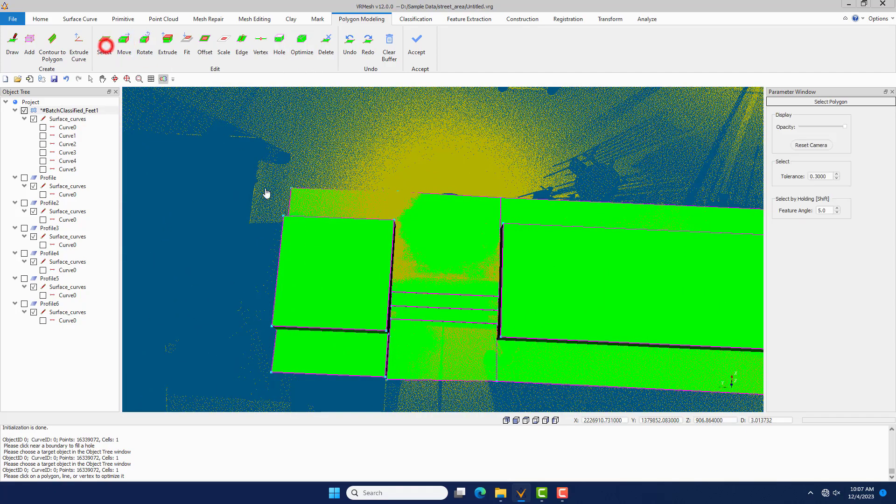
{"action": "left_click", "coordinate": [344, 197]}
{"action": "left_click", "coordinate": [460, 204]}
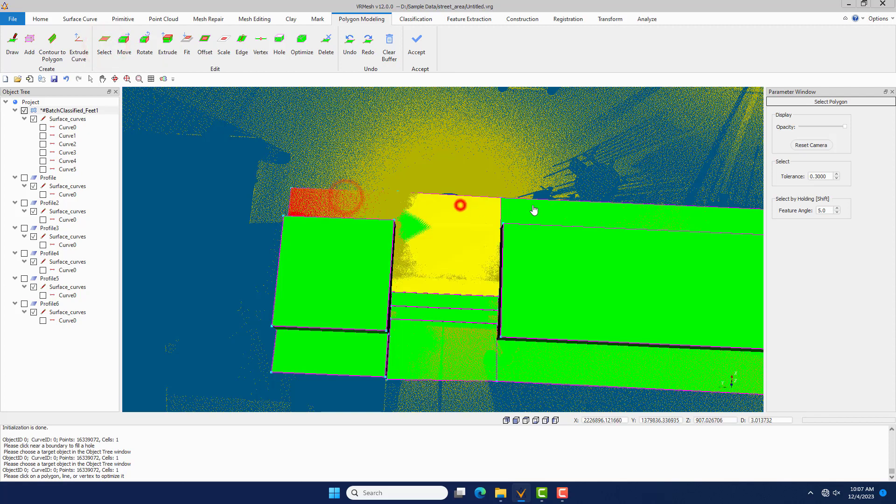
{"action": "right_click", "coordinate": [582, 213]}
{"action": "mouse_move", "coordinate": [615, 229]}
{"action": "left_click", "coordinate": [742, 273]}
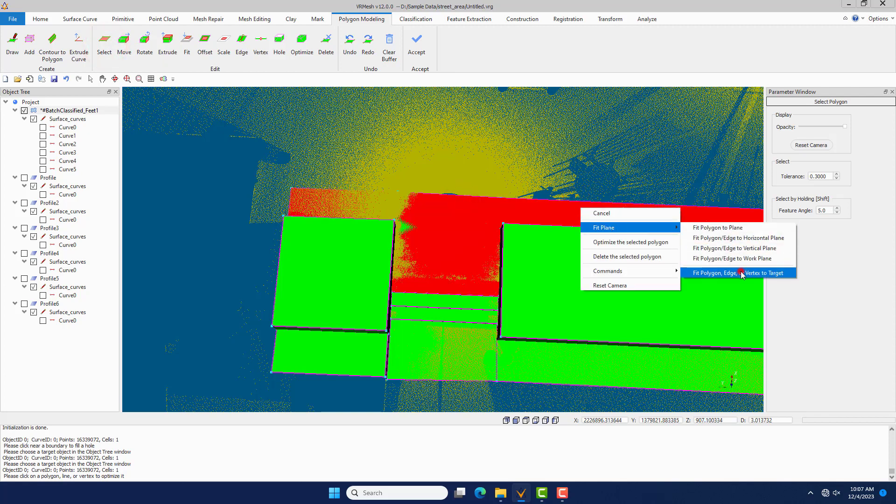
{"action": "left_click", "coordinate": [503, 154]}
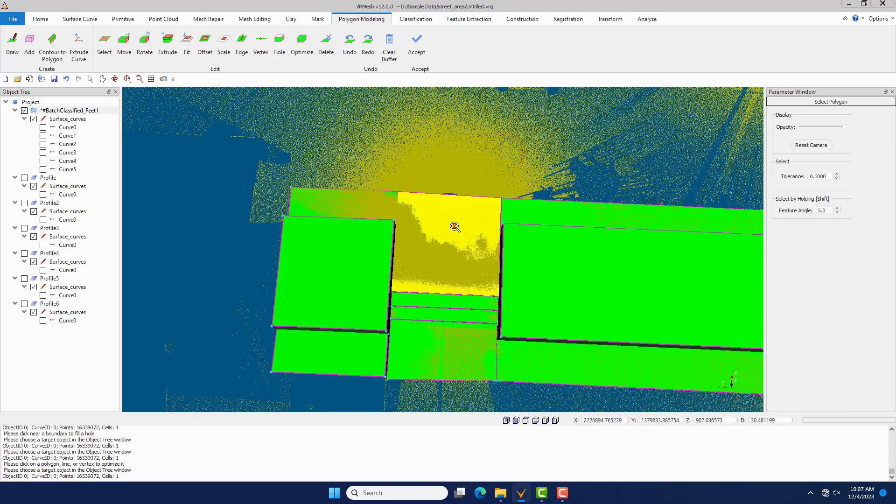
Step: Optimize the upper landing polygon and the strip behind the small planter
{"action": "scroll", "coordinate": [455, 228], "scroll_direction": "up", "scroll_amount": 3}
{"action": "left_click", "coordinate": [303, 49]}
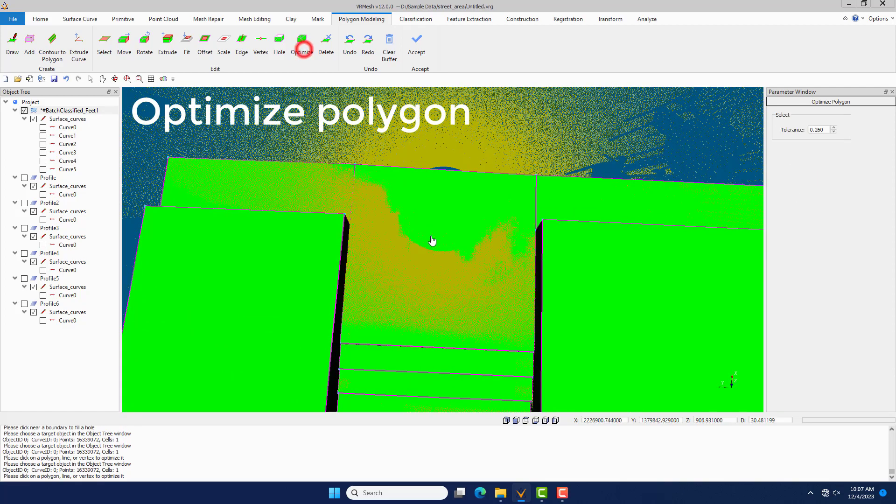
{"action": "left_click", "coordinate": [432, 234]}
{"action": "left_click", "coordinate": [309, 191]}
Step: Optimize the stair-facing side walls of the long planter and the small planter
{"action": "middle_click_drag", "start_coordinate": [506, 246], "coordinate": [616, 276]}
{"action": "left_click", "coordinate": [616, 309]}
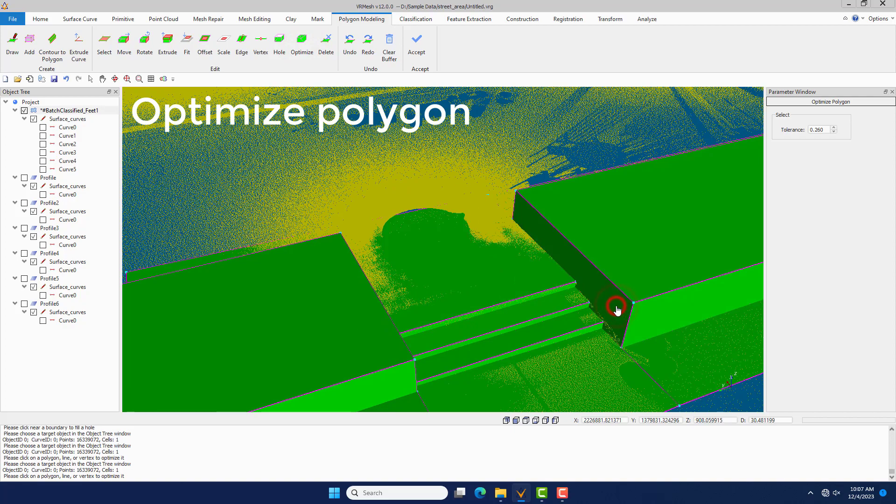
{"action": "middle_click_drag", "start_coordinate": [554, 304], "coordinate": [405, 336]}
{"action": "left_click", "coordinate": [405, 337]}
{"action": "left_click", "coordinate": [268, 282]}
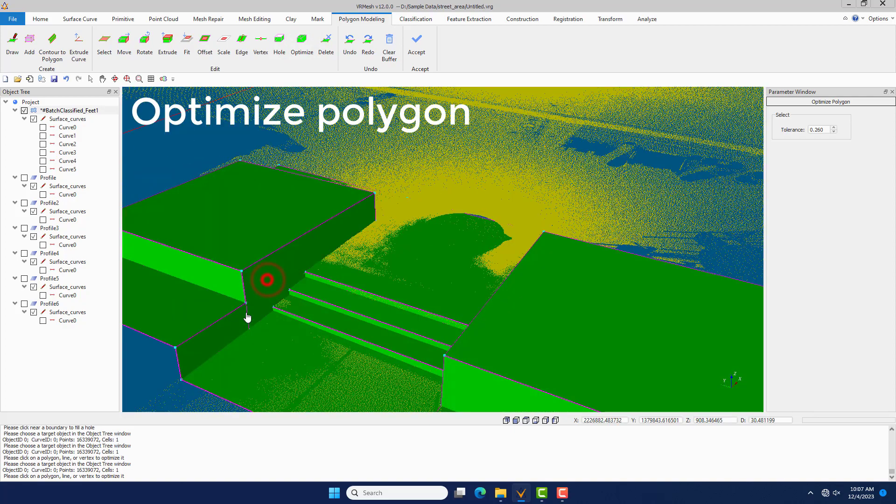
Step: Optimize the small planter's lower side wall and the lower landing, and fit the lower landing polygon to the point cloud as target
{"action": "left_click", "coordinate": [213, 336]}
{"action": "left_click", "coordinate": [302, 350]}
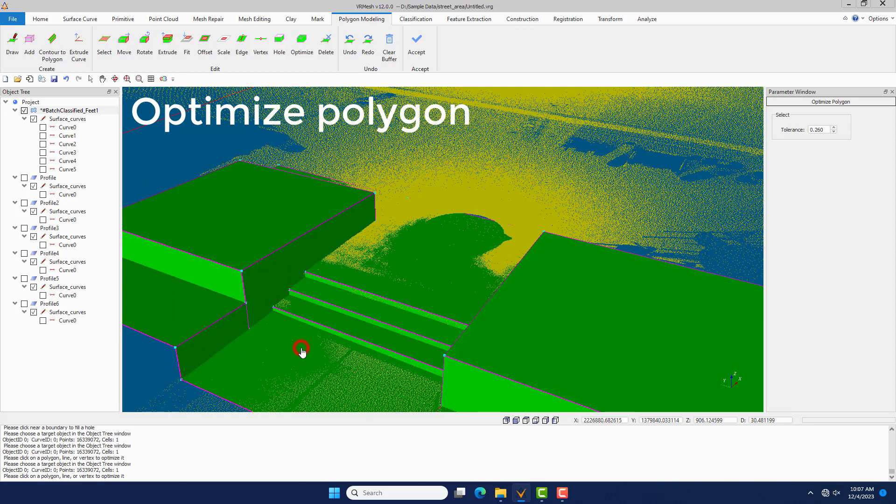
{"action": "left_click", "coordinate": [104, 44]}
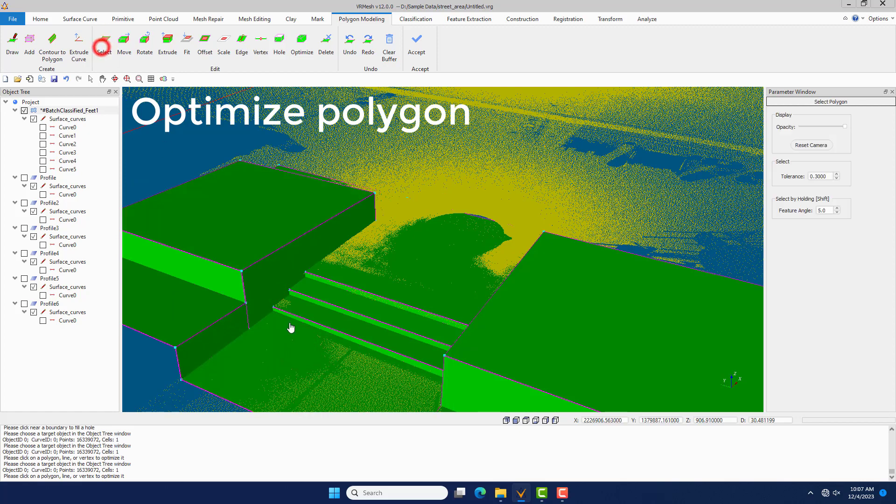
{"action": "left_click", "coordinate": [263, 357]}
{"action": "right_click", "coordinate": [262, 357]}
{"action": "mouse_move", "coordinate": [285, 371]}
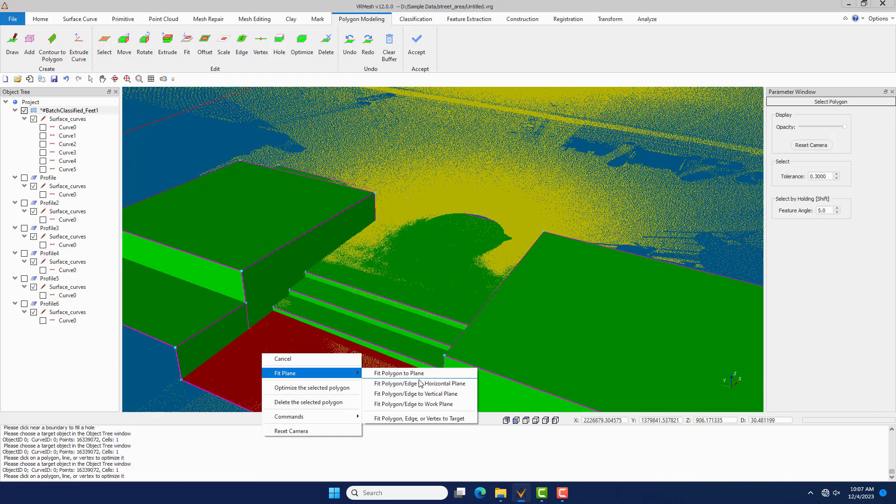
{"action": "left_click", "coordinate": [432, 418]}
{"action": "left_click", "coordinate": [673, 172]}
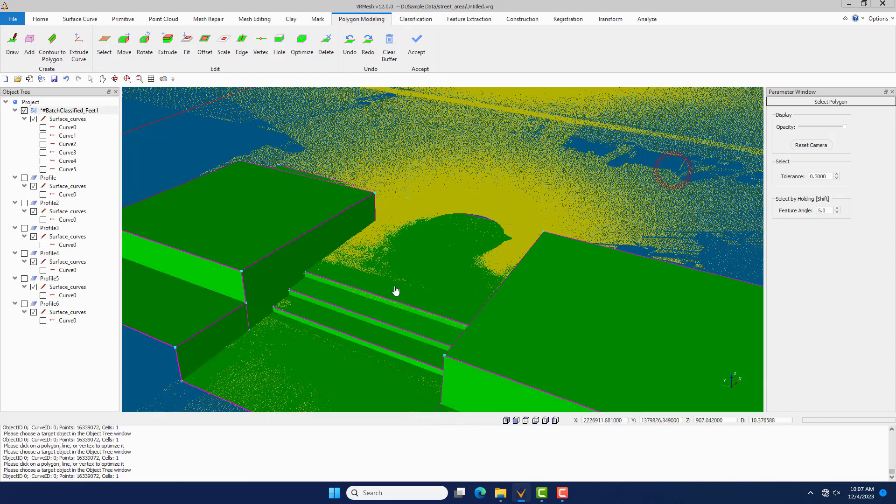
Step: Optimize the strip in front of the long planter where it adjoins the lower landing
{"action": "scroll", "coordinate": [376, 332], "scroll_direction": "down", "scroll_amount": 2}
{"action": "scroll", "coordinate": [306, 344], "scroll_direction": "up", "scroll_amount": 3}
{"action": "middle_click_drag", "start_coordinate": [330, 322], "coordinate": [342, 327]}
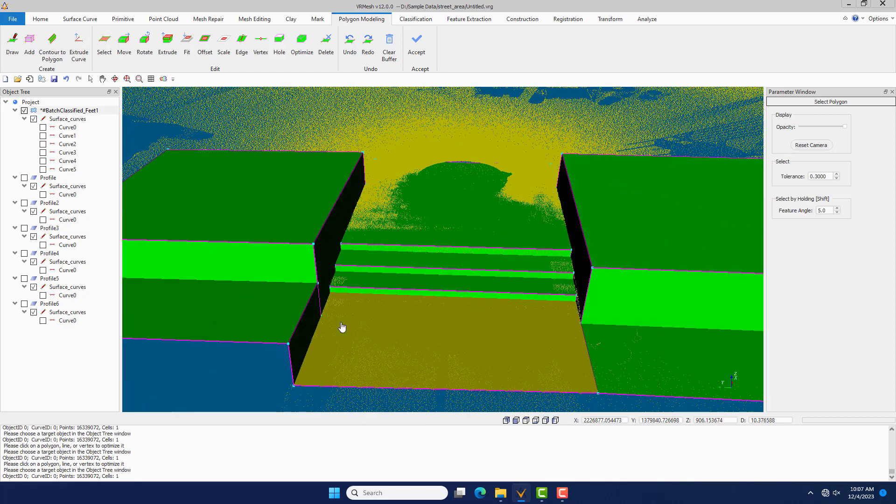
{"action": "scroll", "coordinate": [339, 325], "scroll_direction": "down", "scroll_amount": 3}
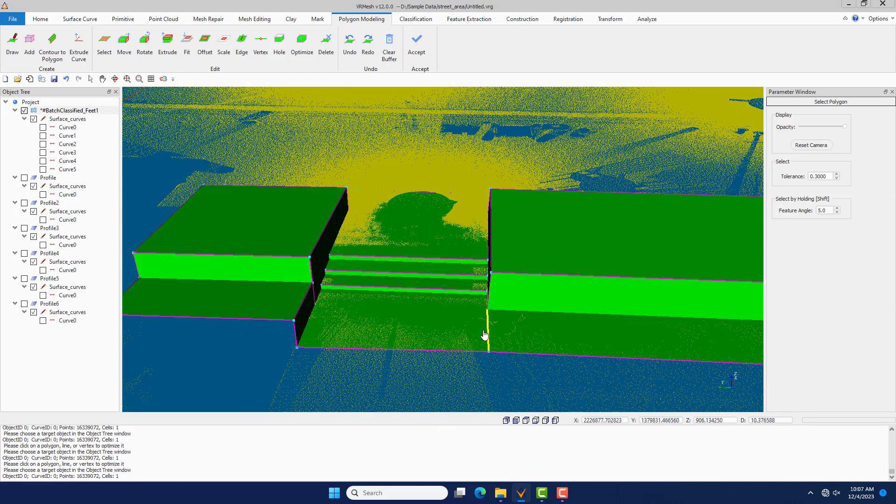
{"action": "left_click", "coordinate": [302, 45]}
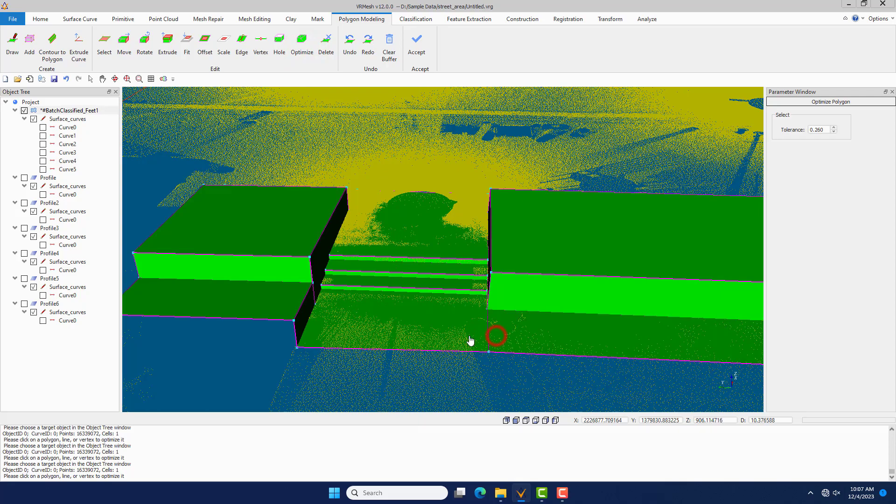
Step: Inspect the planters and stair steps in shaded and wireframe display, ending at the gap between the two long planters
{"action": "scroll", "coordinate": [344, 326], "scroll_direction": "down", "scroll_amount": 4}
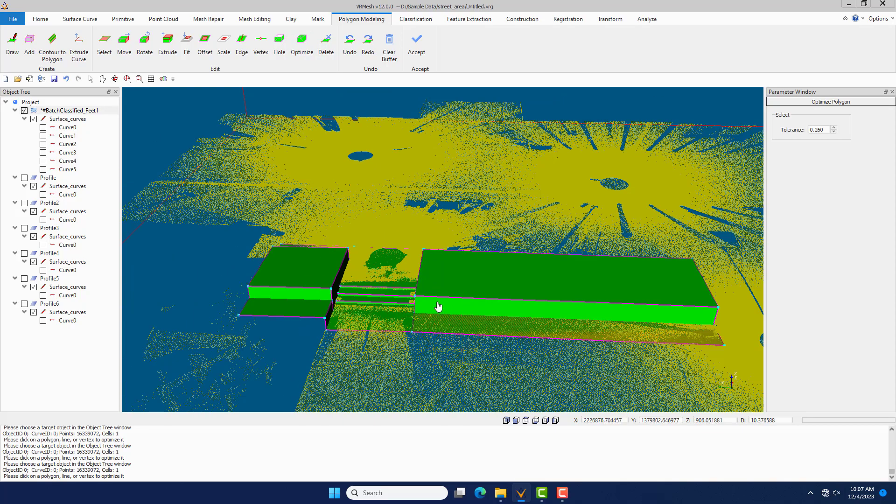
{"action": "scroll", "coordinate": [383, 310], "scroll_direction": "up", "scroll_amount": 5}
{"action": "scroll", "coordinate": [382, 310], "scroll_direction": "up", "scroll_amount": 4}
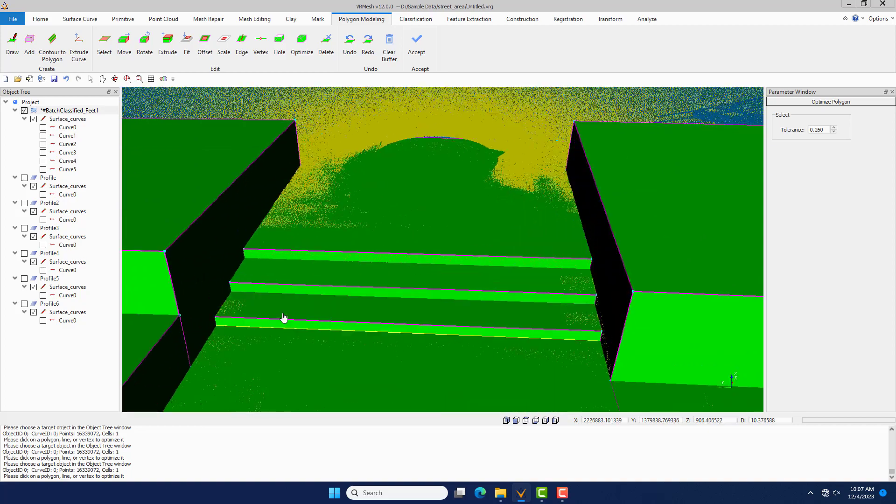
{"action": "middle_click_drag", "start_coordinate": [284, 318], "coordinate": [382, 318]}
{"action": "key", "text": "w"}
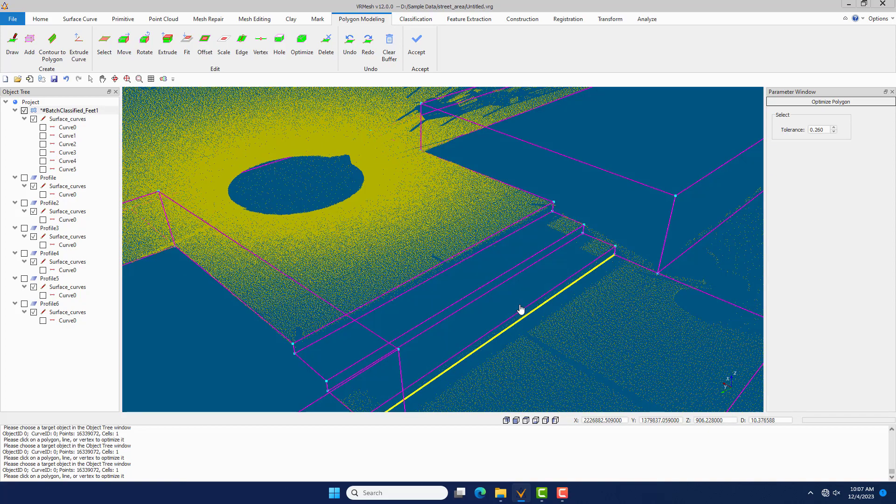
{"action": "middle_click_drag", "start_coordinate": [574, 314], "coordinate": [300, 248]}
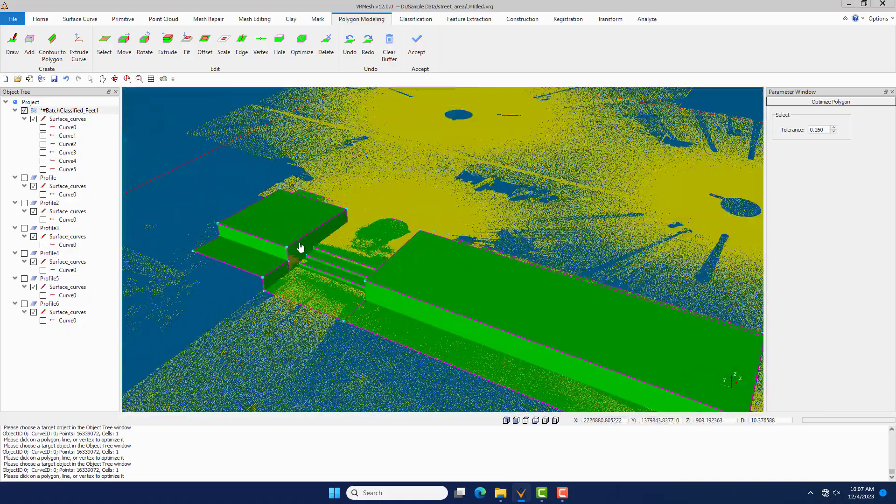
{"action": "scroll", "coordinate": [302, 245], "scroll_direction": "down", "scroll_amount": 4}
{"action": "scroll", "coordinate": [518, 344], "scroll_direction": "up", "scroll_amount": 6}
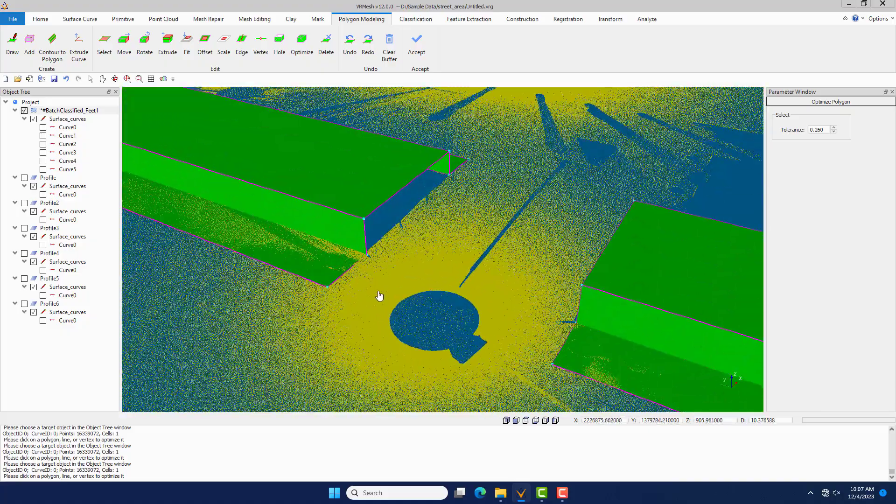
Step: Move the outer edge of the rear strip behind the second long planter outward by about 1.19
{"action": "middle_click_drag", "start_coordinate": [379, 295], "coordinate": [368, 136]}
{"action": "left_click", "coordinate": [103, 46]}
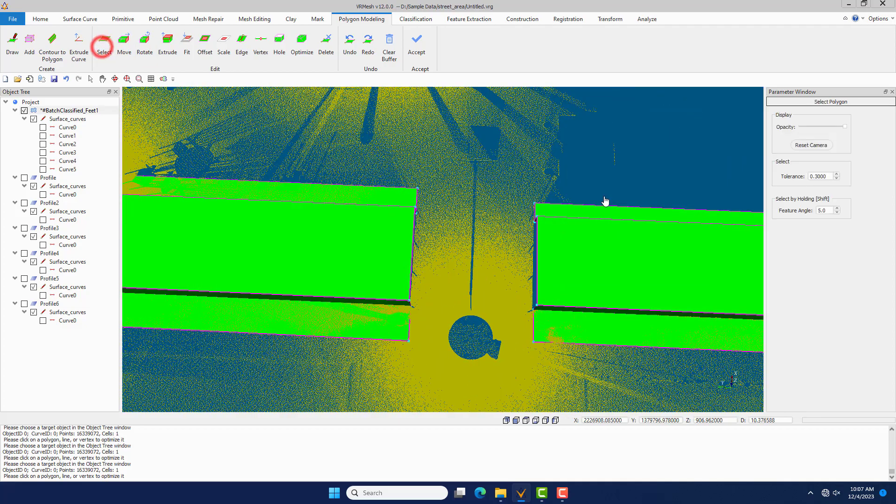
{"action": "left_click", "coordinate": [601, 210]}
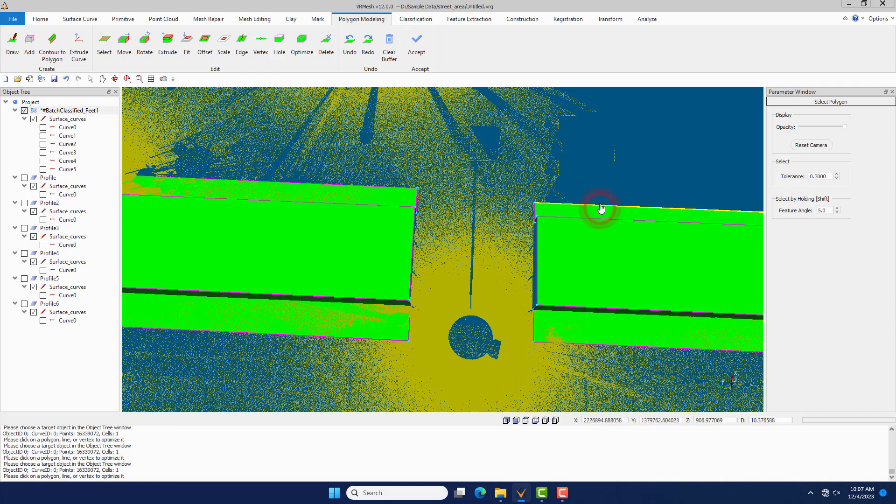
{"action": "left_click", "coordinate": [600, 206]}
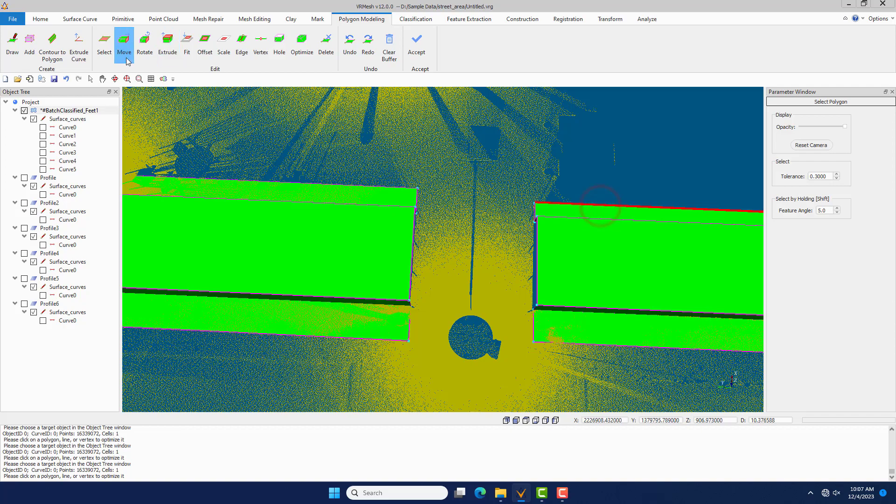
{"action": "left_click", "coordinate": [123, 42]}
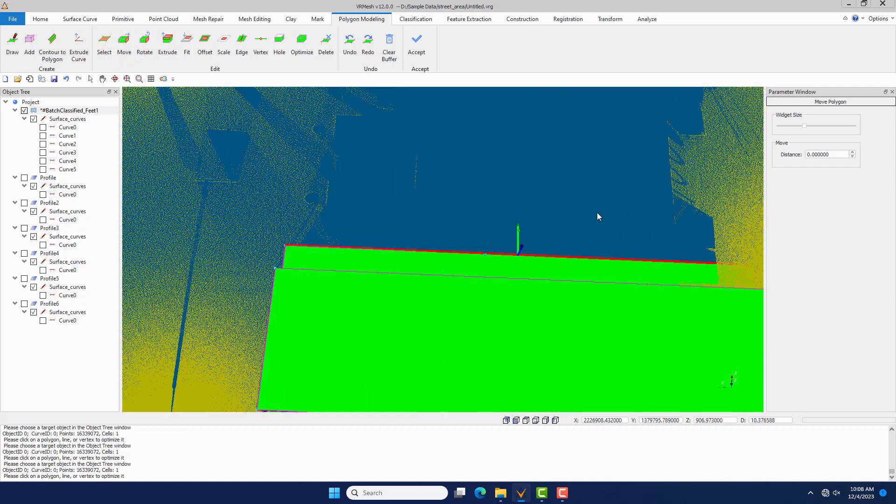
{"action": "left_click_drag", "start_coordinate": [519, 227], "coordinate": [520, 212]}
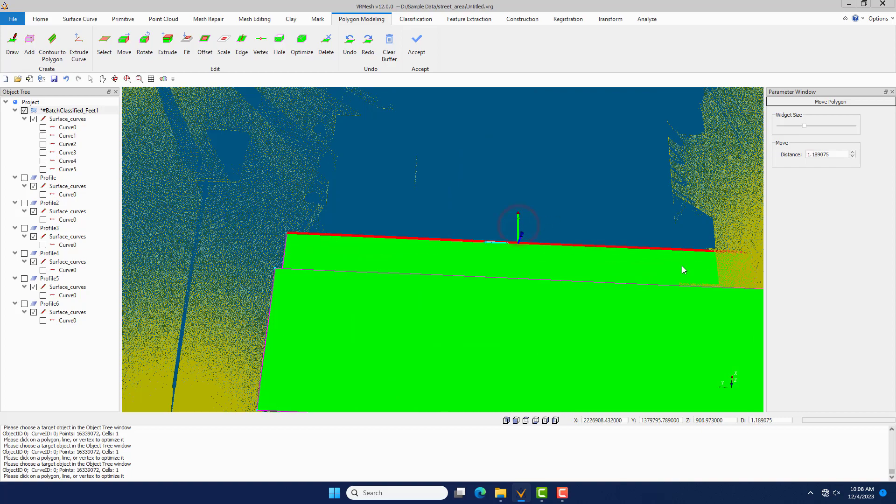
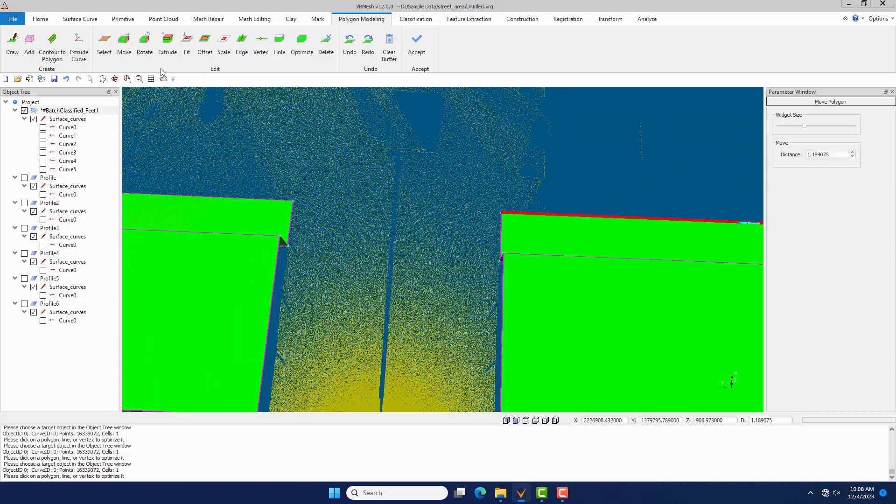
Step: Draw polygons bridging the gap between the two long planters, connecting their rear strips and their front strips
{"action": "left_click", "coordinate": [13, 44]}
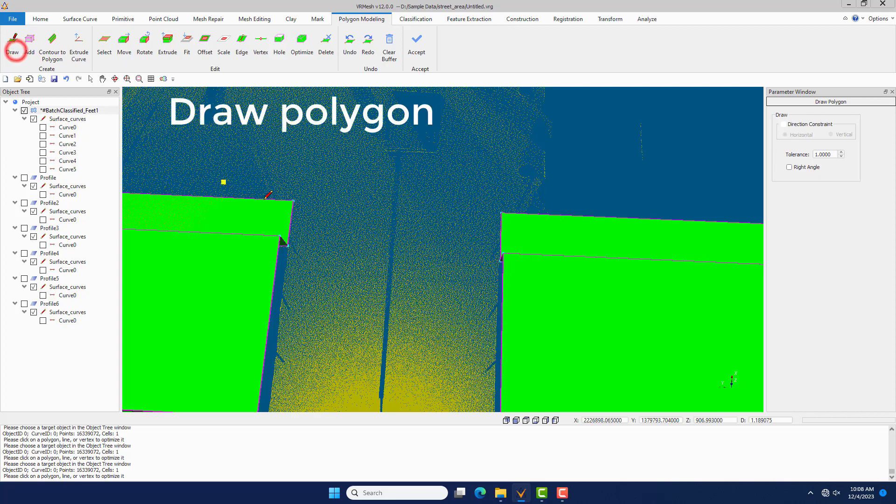
{"action": "left_click", "coordinate": [291, 201]}
{"action": "left_click", "coordinate": [509, 215]}
{"action": "middle_click_drag", "start_coordinate": [462, 260], "coordinate": [498, 210]}
{"action": "left_click", "coordinate": [498, 224]}
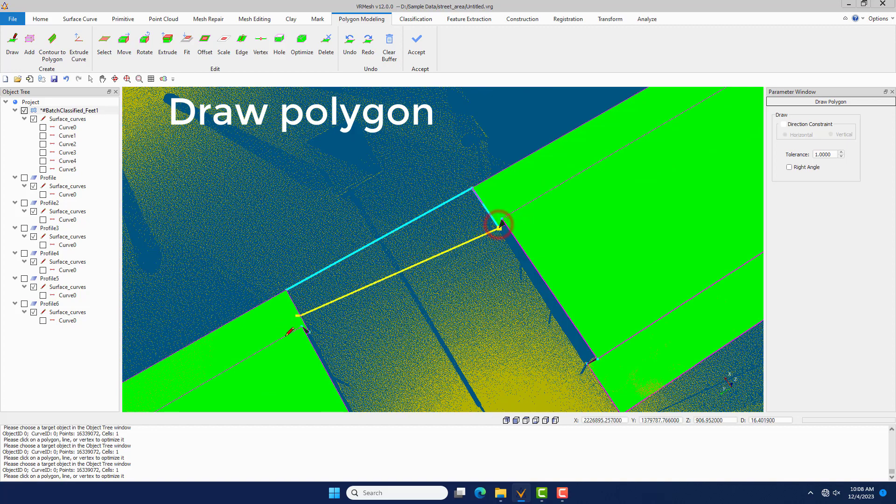
{"action": "right_click", "coordinate": [312, 314]}
{"action": "left_click", "coordinate": [325, 320]}
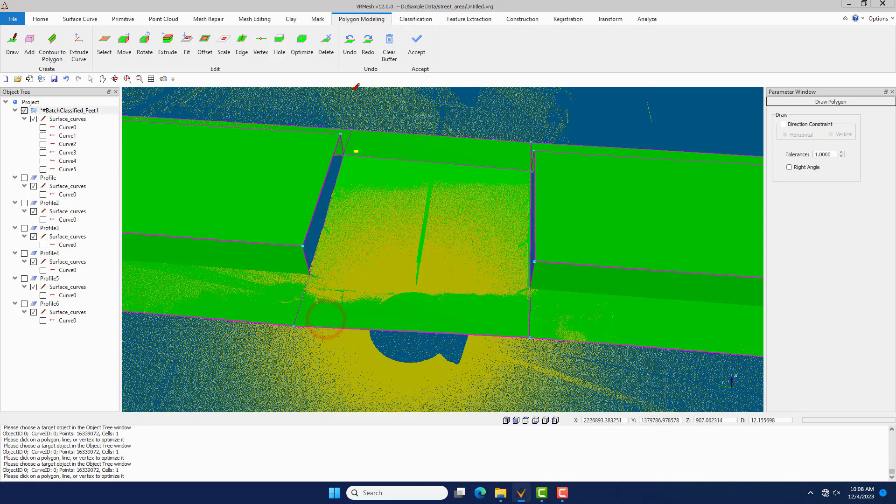
Step: Fill the holes at the two planter end walls that face the gap
{"action": "left_click", "coordinate": [279, 41]}
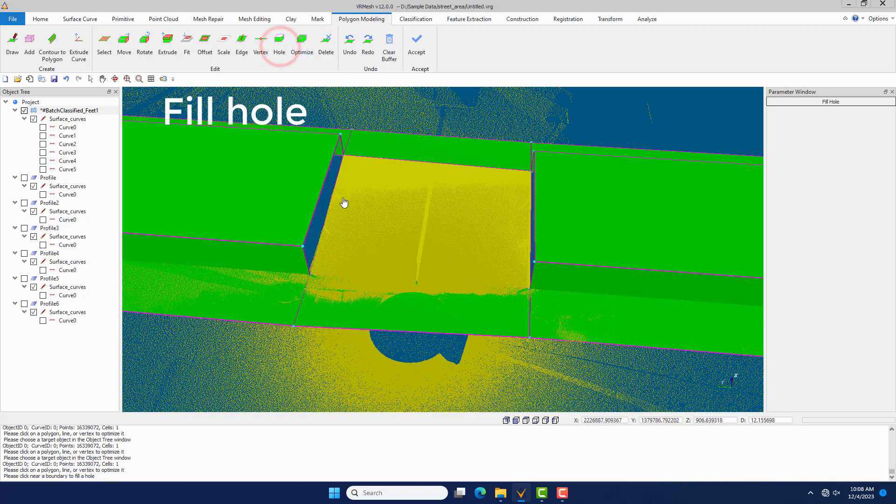
{"action": "left_click", "coordinate": [340, 196]}
{"action": "middle_click_drag", "start_coordinate": [454, 208], "coordinate": [510, 210]}
{"action": "left_click", "coordinate": [505, 209]}
Step: Fit the middle polygon between the two long planters to the point cloud as target
{"action": "middle_click_drag", "start_coordinate": [439, 222], "coordinate": [374, 220]}
{"action": "left_click", "coordinate": [105, 43]}
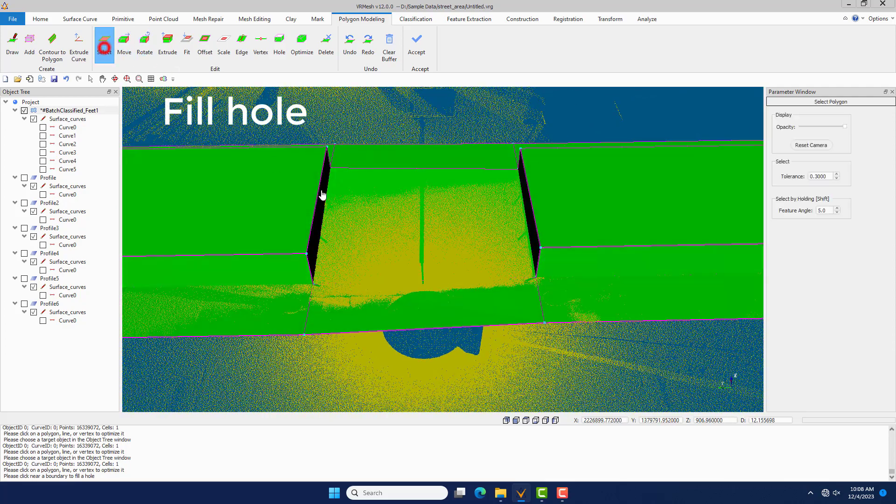
{"action": "left_click", "coordinate": [399, 237]}
{"action": "right_click", "coordinate": [400, 238]}
{"action": "mouse_move", "coordinate": [431, 258]}
{"action": "left_click", "coordinate": [561, 303]}
{"action": "left_click", "coordinate": [491, 381]}
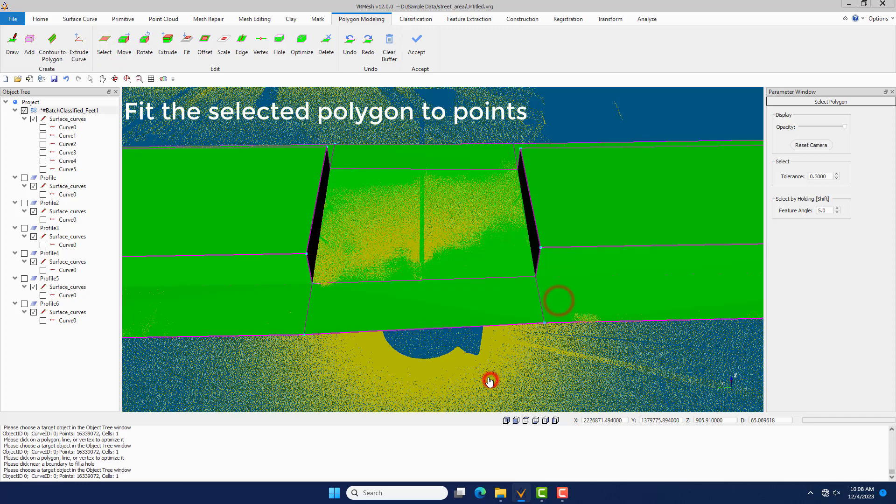
Step: Select the front polygon of the gap and the adjoining front strip, and fit both to the point cloud as target
{"action": "left_click", "coordinate": [362, 309]}
{"action": "left_click", "coordinate": [590, 306], "text": "shift"}
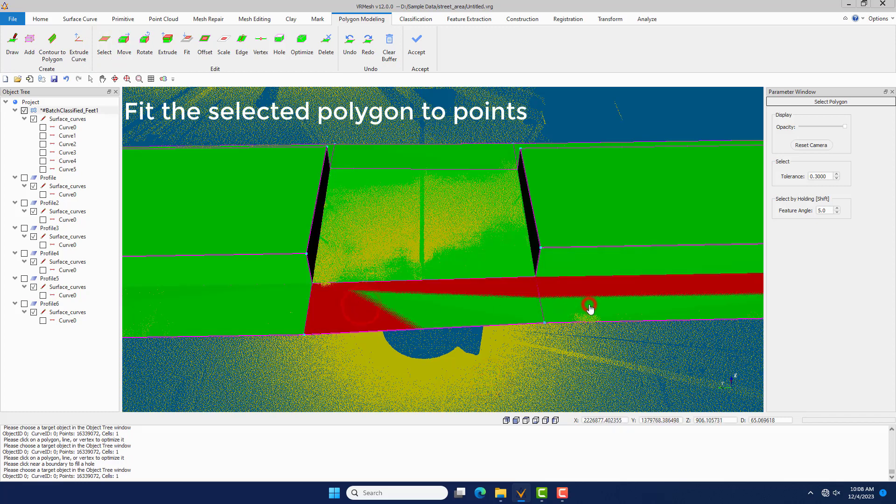
{"action": "right_click", "coordinate": [590, 309]}
{"action": "mouse_move", "coordinate": [628, 326]}
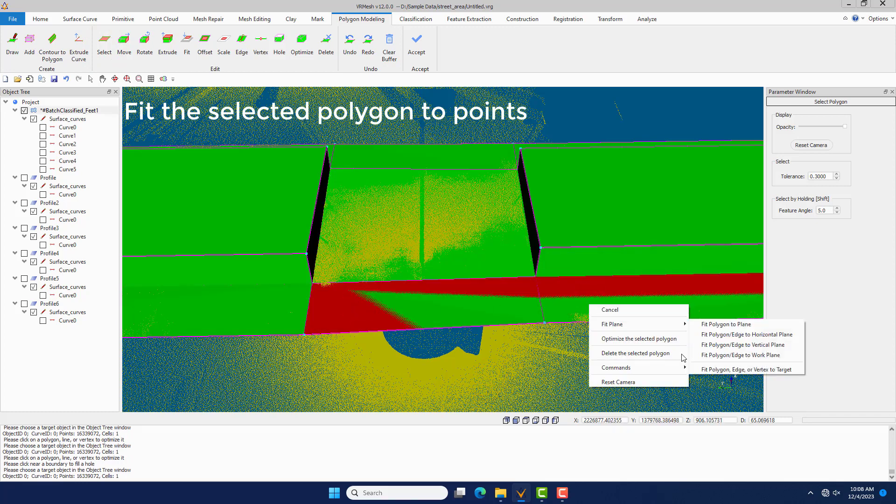
{"action": "left_click", "coordinate": [713, 370]}
{"action": "left_click", "coordinate": [580, 379]}
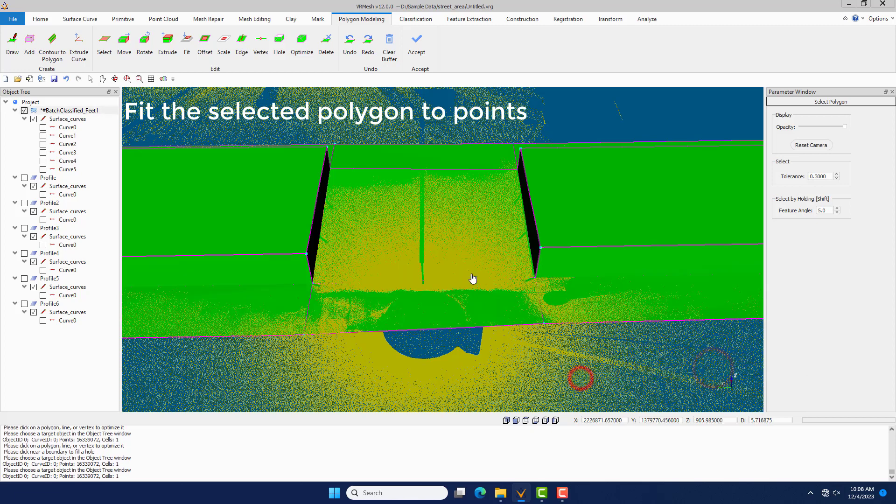
Step: Fit the rear polygon of the gap between the planters to the point cloud as target
{"action": "left_click", "coordinate": [431, 156]}
{"action": "right_click", "coordinate": [432, 158]}
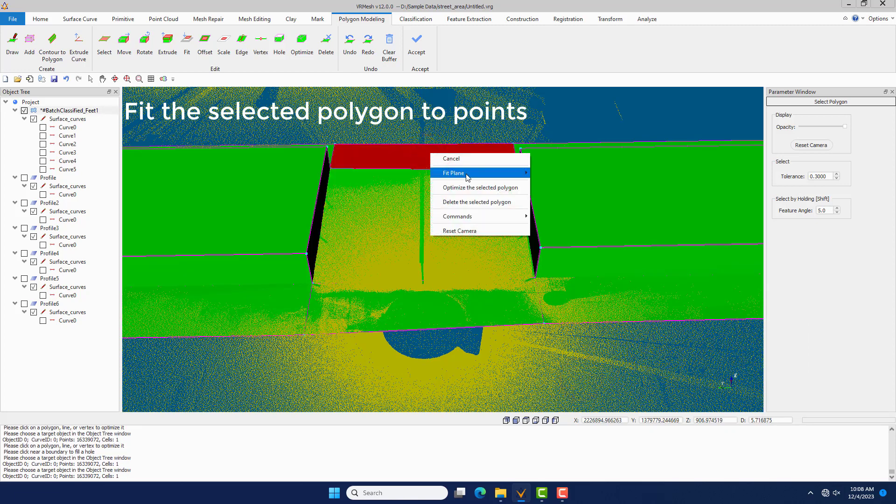
{"action": "mouse_move", "coordinate": [480, 174]}
{"action": "left_click", "coordinate": [575, 220]}
{"action": "left_click", "coordinate": [457, 133]}
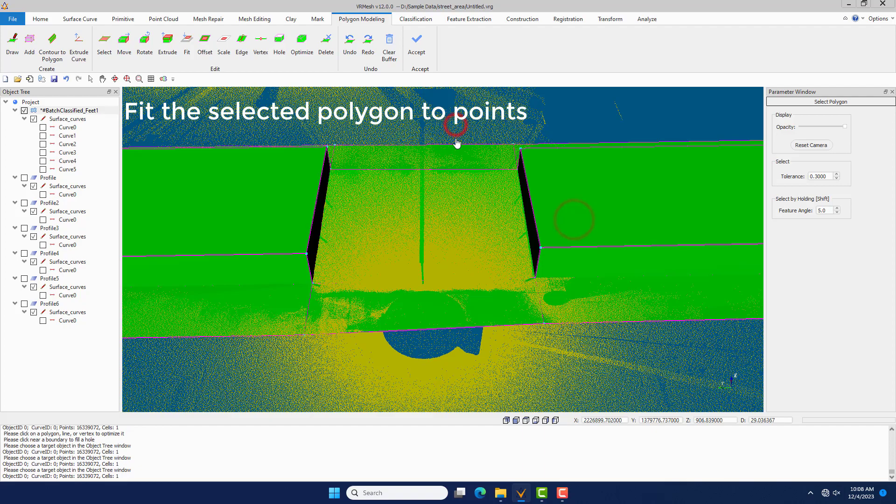
Step: Optimize the middle polygon of the gap and the two planter end walls facing it
{"action": "middle_click_drag", "start_coordinate": [227, 233], "coordinate": [498, 175]}
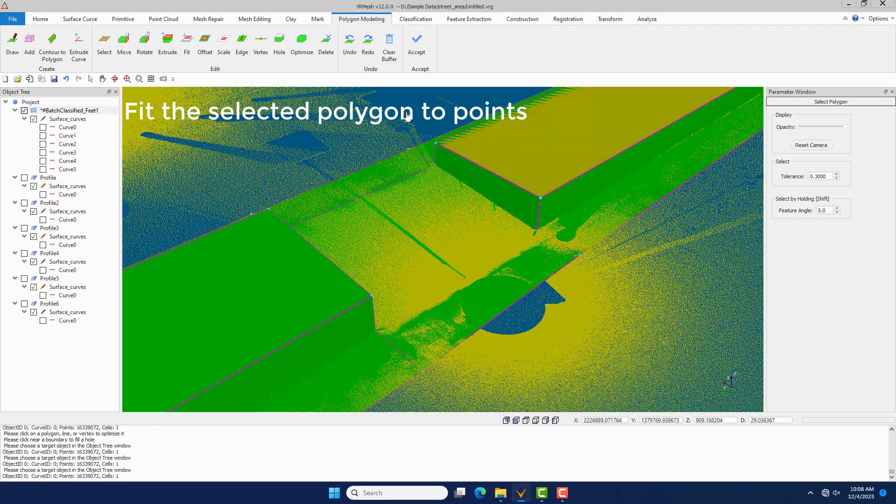
{"action": "left_click", "coordinate": [302, 46]}
{"action": "left_click", "coordinate": [511, 202]}
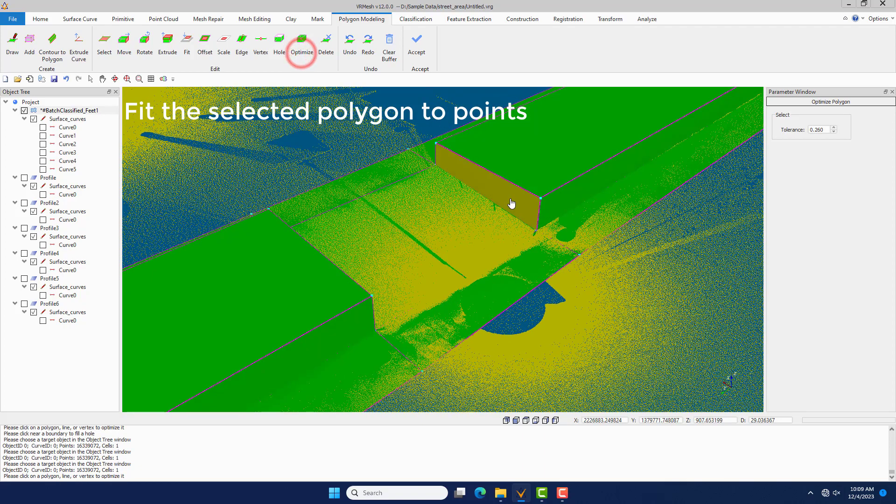
{"action": "left_click", "coordinate": [435, 238]}
{"action": "right_click_drag", "start_coordinate": [435, 237], "coordinate": [322, 202]}
{"action": "left_click", "coordinate": [322, 201]}
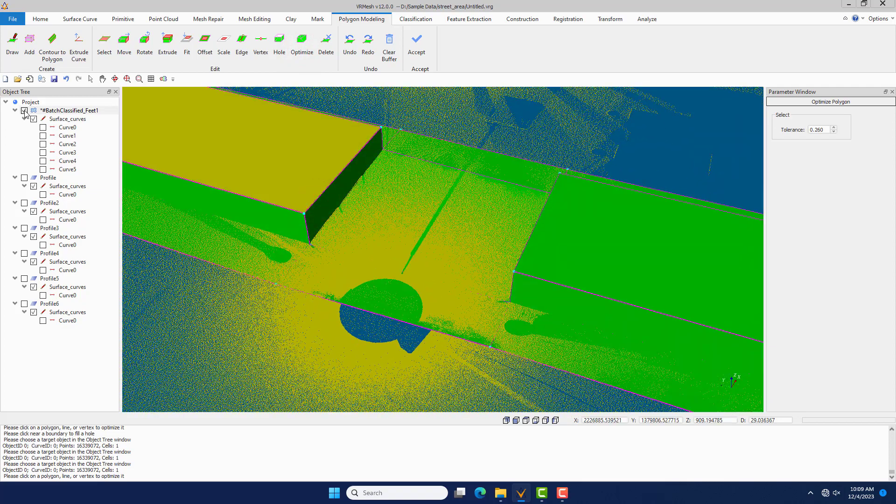
Step: Hide the BatchClassified_Feet1 point cloud and optimize the front polygon of the gap between the planters
{"action": "left_click", "coordinate": [24, 110]}
{"action": "left_click", "coordinate": [369, 297]}
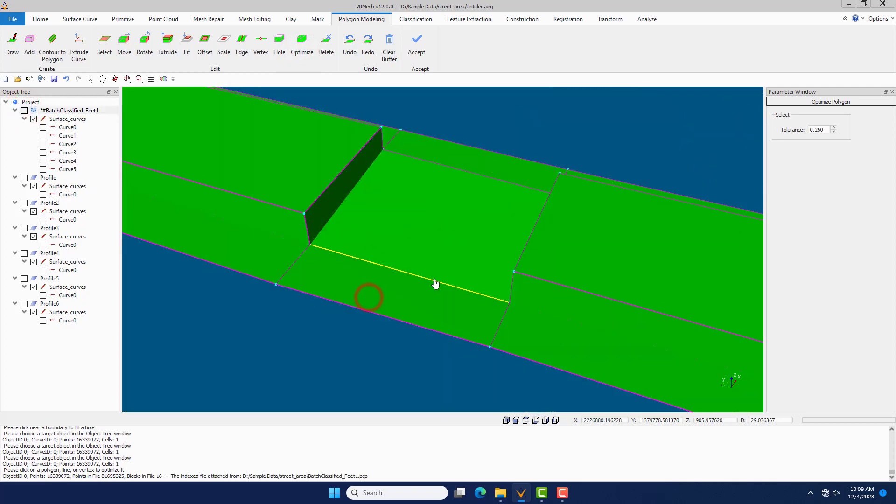
{"action": "right_click_drag", "start_coordinate": [430, 282], "coordinate": [520, 266]}
{"action": "left_click", "coordinate": [502, 217]}
{"action": "scroll", "coordinate": [505, 214], "scroll_direction": "up", "scroll_amount": 3}
{"action": "mouse_move", "coordinate": [490, 196]}
{"action": "right_mouse_down"}
{"action": "mouse_move", "coordinate": [470, 177]}
{"action": "mouse_move", "coordinate": [526, 152]}
{"action": "mouse_move", "coordinate": [408, 184]}
{"action": "mouse_move", "coordinate": [356, 212]}
{"action": "mouse_move", "coordinate": [406, 240]}
{"action": "mouse_move", "coordinate": [314, 200]}
{"action": "mouse_move", "coordinate": [440, 211]}
{"action": "mouse_move", "coordinate": [526, 240]}
{"action": "mouse_move", "coordinate": [670, 236]}
{"action": "mouse_move", "coordinate": [540, 224]}
{"action": "mouse_move", "coordinate": [556, 232]}
{"action": "mouse_move", "coordinate": [306, 198]}
{"action": "right_mouse_up"}
{"action": "scroll", "coordinate": [406, 237], "scroll_direction": "down", "scroll_amount": 1}
{"action": "left_click", "coordinate": [402, 112]}
{"action": "scroll", "coordinate": [418, 233], "scroll_direction": "down", "scroll_amount": 2}
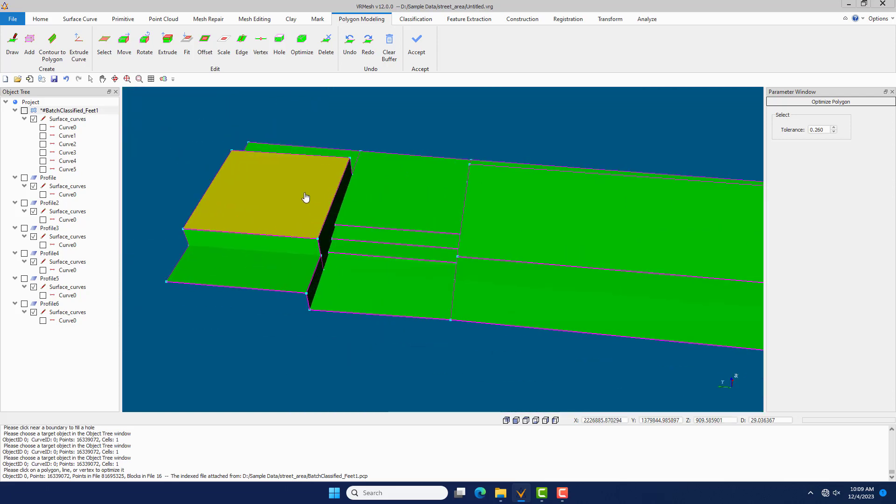
Step: Select the top polygon of the corner planter and offset it inward by a distance of 0.8
{"action": "left_click", "coordinate": [100, 44]}
{"action": "left_click", "coordinate": [290, 183]}
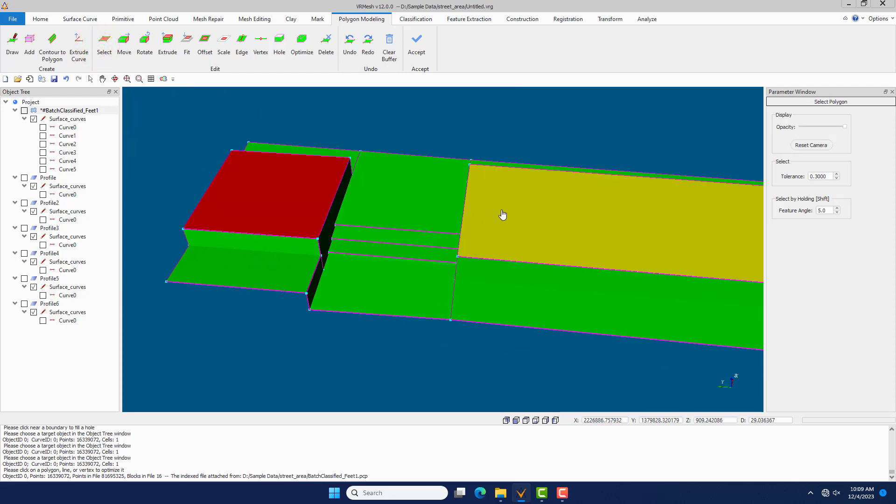
{"action": "left_click", "coordinate": [205, 42]}
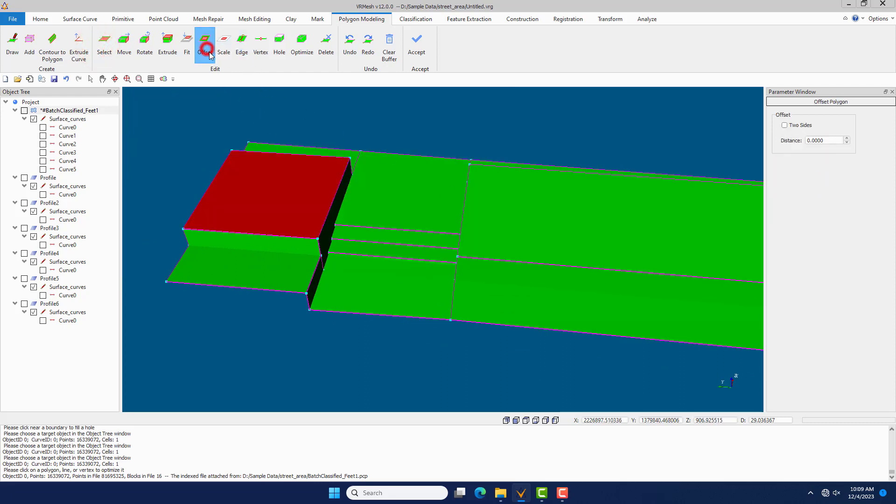
{"action": "left_click_drag", "start_coordinate": [338, 160], "coordinate": [347, 161]}
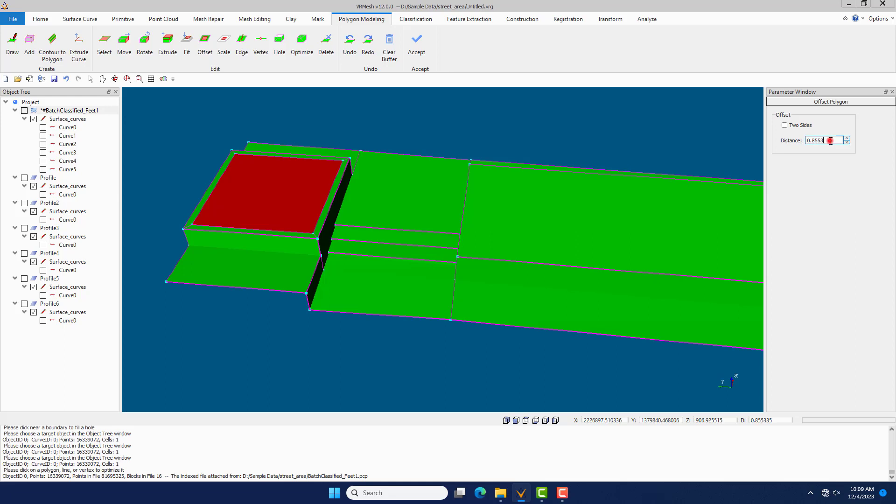
{"action": "key", "text": "BackSpace"}
{"action": "key", "text": "BackSpace"}
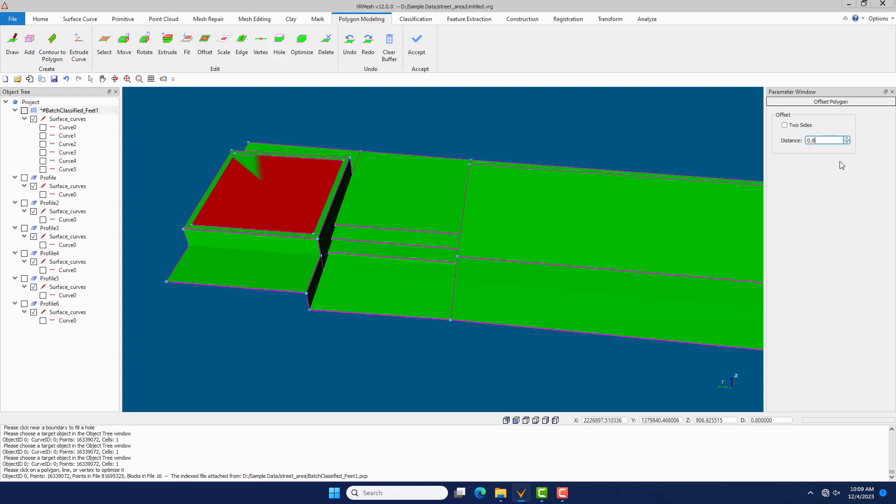
Step: Extrude the inset polygon downward to recess the planter's interior, and accept the result to exit polygon editing
{"action": "left_click", "coordinate": [168, 42]}
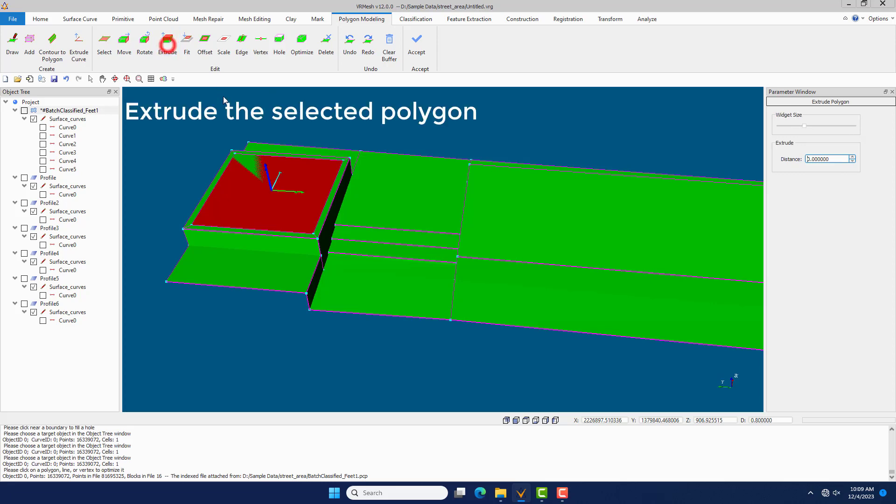
{"action": "scroll", "coordinate": [265, 166], "scroll_direction": "up", "scroll_amount": 3}
{"action": "left_click_drag", "start_coordinate": [271, 175], "coordinate": [265, 184]}
{"action": "scroll", "coordinate": [289, 161], "scroll_direction": "down", "scroll_amount": 2}
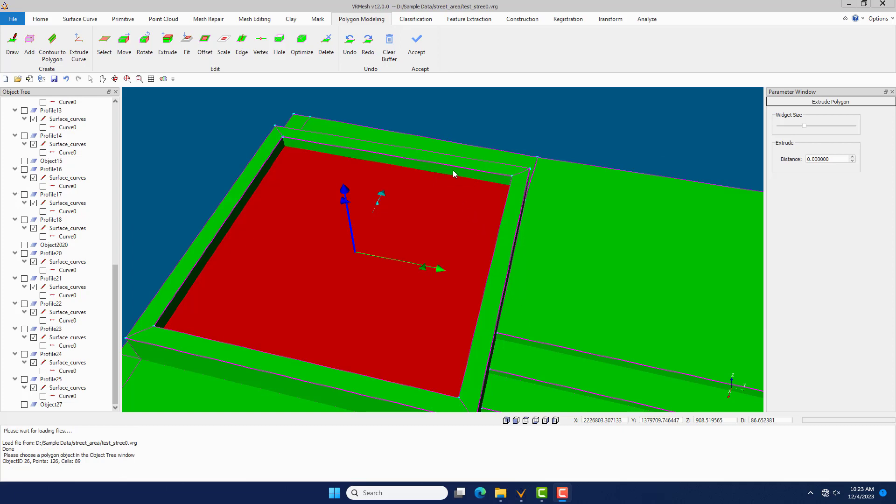
{"action": "left_click", "coordinate": [417, 47]}
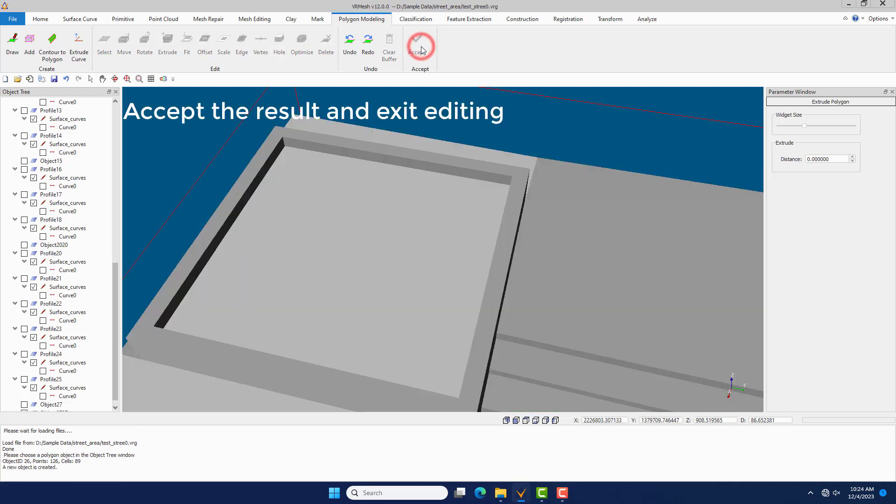
Step: Examine the finished stairs and recessed planters up close, from other angles and as a whole
{"action": "scroll", "coordinate": [281, 227], "scroll_direction": "down", "scroll_amount": 2}
{"action": "middle_click_drag", "start_coordinate": [366, 271], "coordinate": [513, 255]}
{"action": "scroll", "coordinate": [345, 263], "scroll_direction": "down", "scroll_amount": 2}
{"action": "scroll", "coordinate": [612, 264], "scroll_direction": "up", "scroll_amount": 1}
{"action": "scroll", "coordinate": [612, 264], "scroll_direction": "up", "scroll_amount": 1}
{"action": "left_click_drag", "start_coordinate": [508, 254], "coordinate": [381, 254]}
{"action": "scroll", "coordinate": [287, 297], "scroll_direction": "up", "scroll_amount": 3}
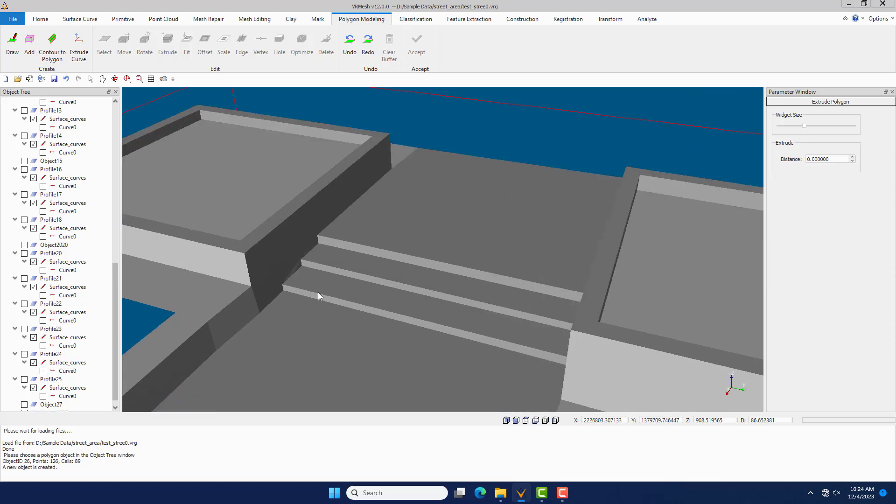
{"action": "key", "text": "w"}
{"action": "middle_click_drag", "start_coordinate": [334, 304], "coordinate": [266, 303]}
{"action": "left_click_drag", "start_coordinate": [266, 303], "coordinate": [456, 296]}
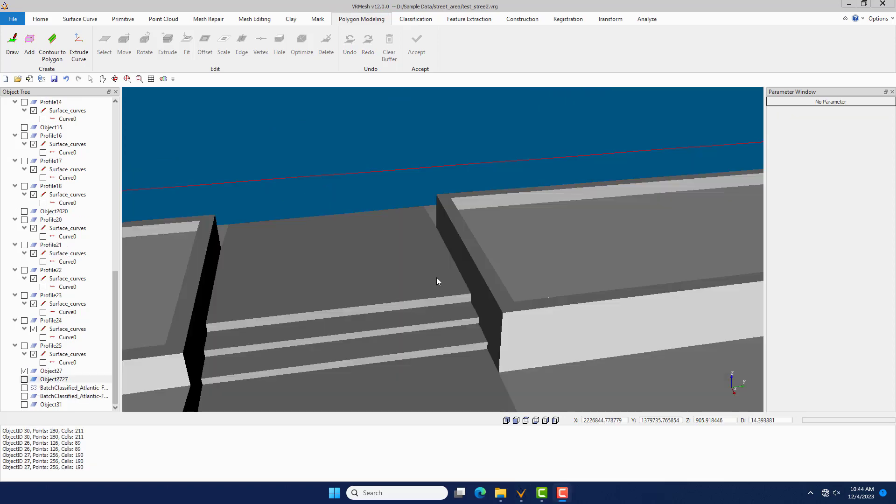
{"action": "scroll", "coordinate": [435, 276], "scroll_direction": "down", "scroll_amount": 5}
{"action": "scroll", "coordinate": [429, 276], "scroll_direction": "down", "scroll_amount": 3}
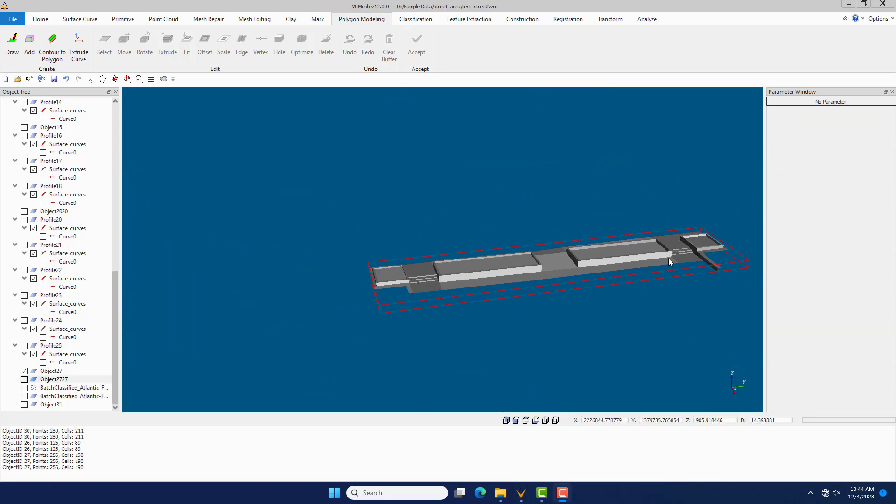
{"action": "scroll", "coordinate": [666, 258], "scroll_direction": "up", "scroll_amount": 1}
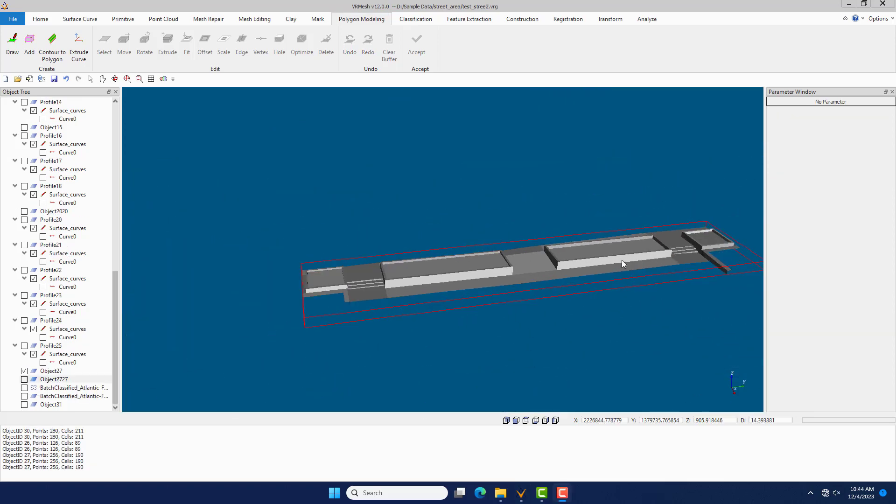
Step: Hide Object27 and display Object2727 in its place
{"action": "left_click", "coordinate": [24, 371]}
{"action": "left_click", "coordinate": [24, 379]}
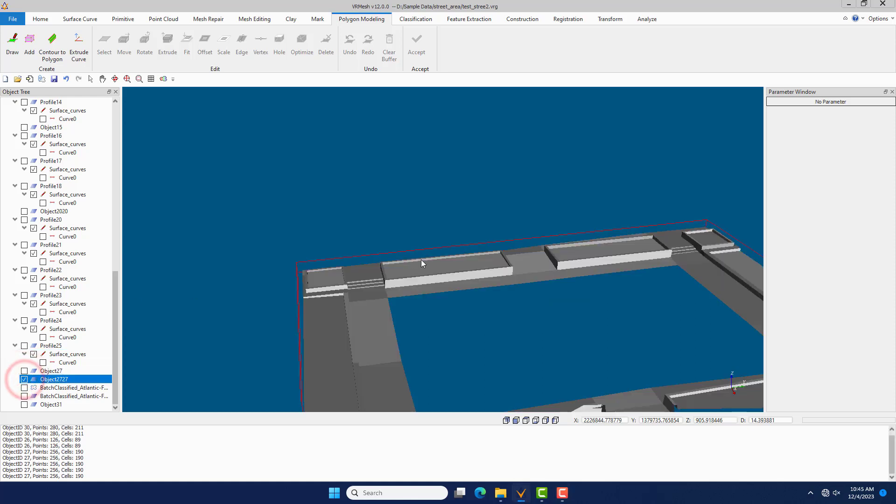
{"action": "scroll", "coordinate": [373, 254], "scroll_direction": "down", "scroll_amount": 2}
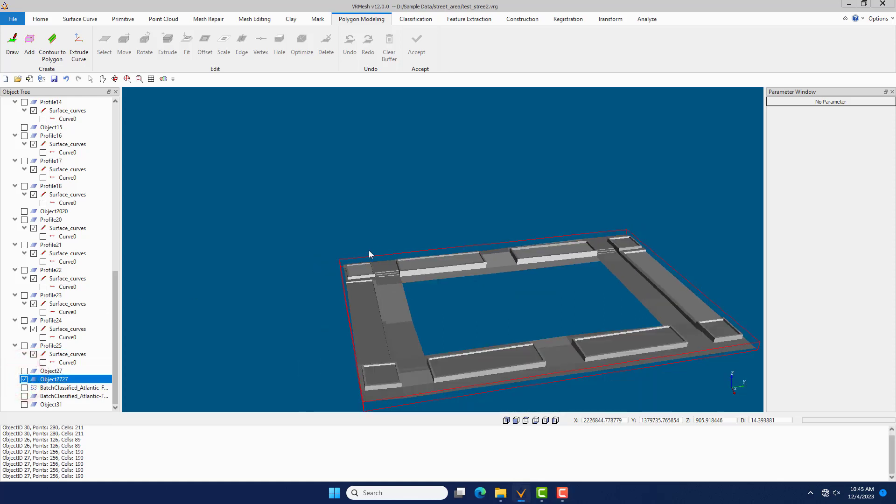
Step: Display Object31 instead of Object2727 and examine it in wireframe and in shaded display
{"action": "left_click", "coordinate": [24, 404]}
{"action": "left_click", "coordinate": [24, 379]}
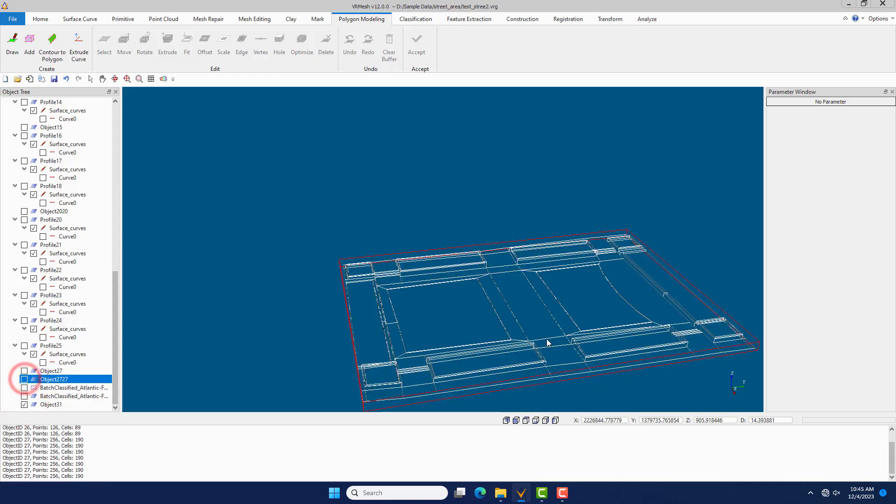
{"action": "scroll", "coordinate": [620, 286], "scroll_direction": "up", "scroll_amount": 4}
{"action": "scroll", "coordinate": [636, 186], "scroll_direction": "up", "scroll_amount": 2}
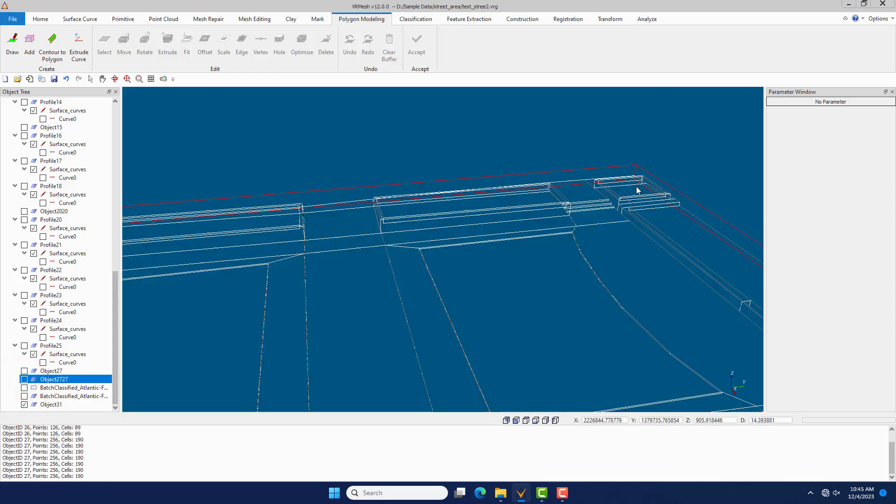
{"action": "left_click_drag", "start_coordinate": [625, 184], "coordinate": [430, 256]}
{"action": "scroll", "coordinate": [584, 240], "scroll_direction": "down", "scroll_amount": 5}
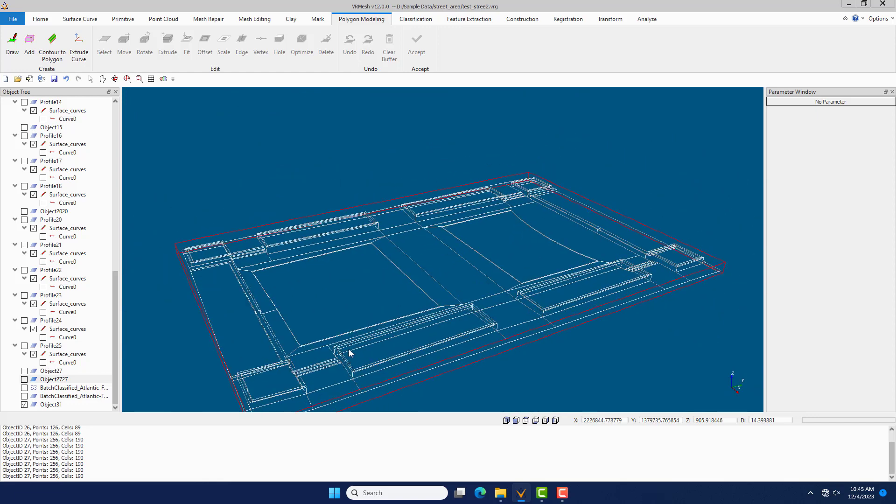
{"action": "key", "text": "w"}
{"action": "mouse_move", "coordinate": [423, 304]}
{"action": "middle_mouse_down"}
{"action": "mouse_move", "coordinate": [366, 324]}
{"action": "mouse_move", "coordinate": [343, 349]}
{"action": "middle_mouse_up"}
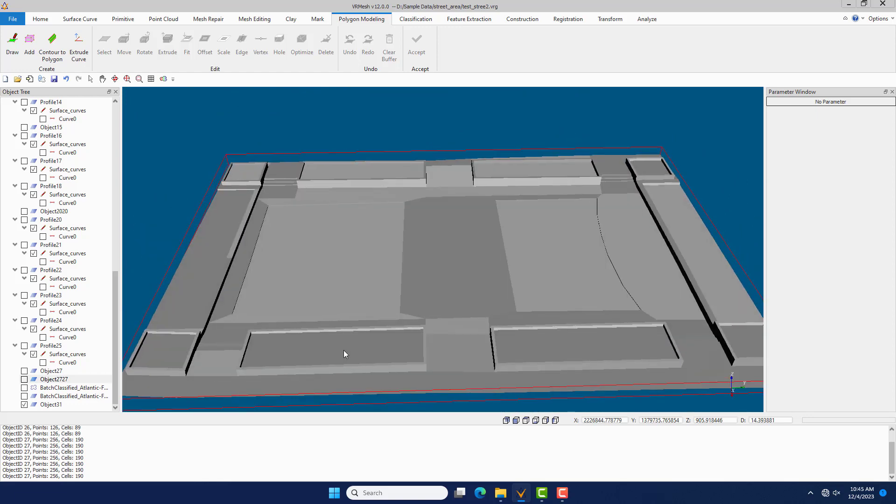
{"action": "scroll", "coordinate": [537, 301], "scroll_direction": "down", "scroll_amount": 2}
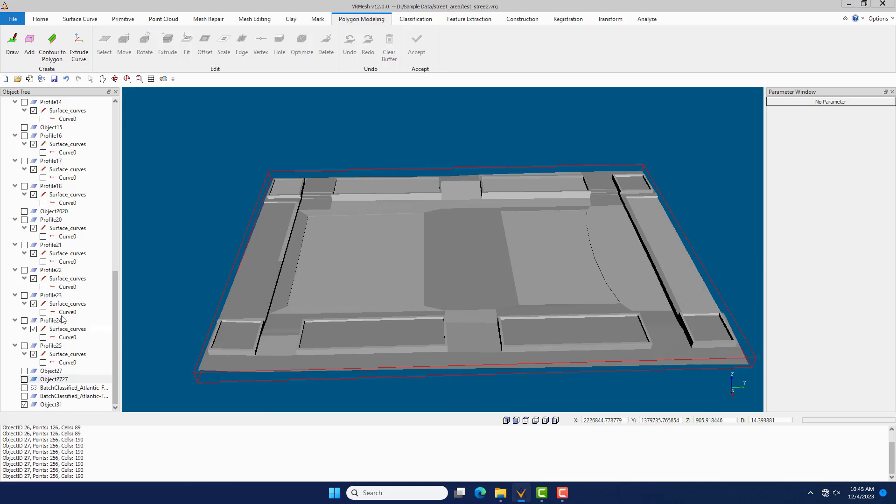
Step: Display the curb and strip objects Object6, Object7, Object8 and Object12 together with Object31
{"action": "scroll", "coordinate": [52, 266], "scroll_direction": "up", "scroll_amount": 15}
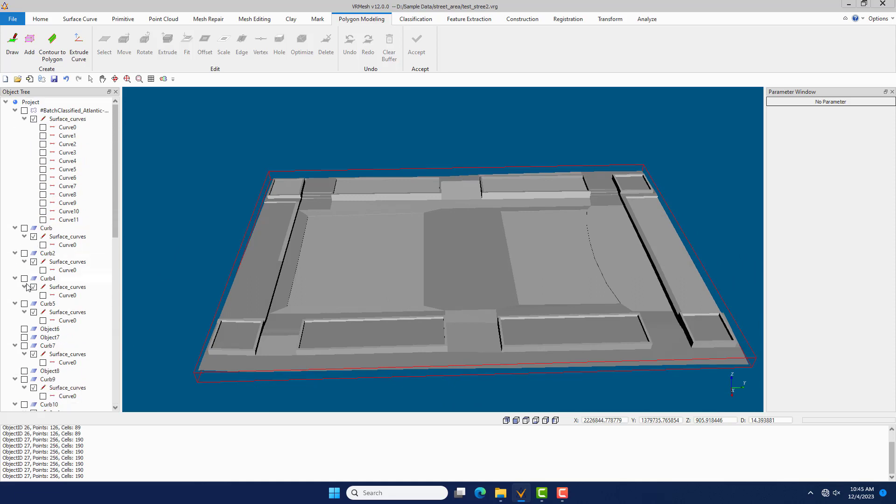
{"action": "scroll", "coordinate": [39, 293], "scroll_direction": "down", "scroll_amount": 1}
{"action": "left_click", "coordinate": [24, 304]}
{"action": "left_click", "coordinate": [24, 313]}
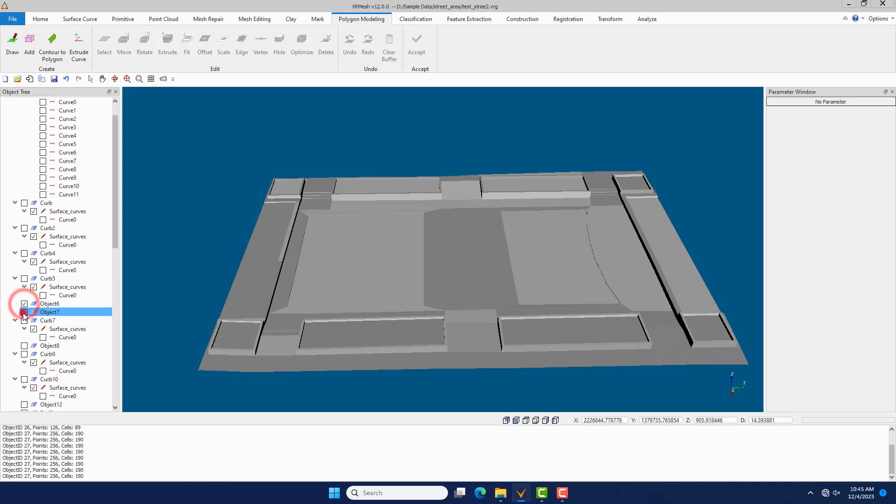
{"action": "scroll", "coordinate": [24, 316], "scroll_direction": "down", "scroll_amount": 2}
{"action": "left_click", "coordinate": [63, 286]}
{"action": "left_click", "coordinate": [20, 296]}
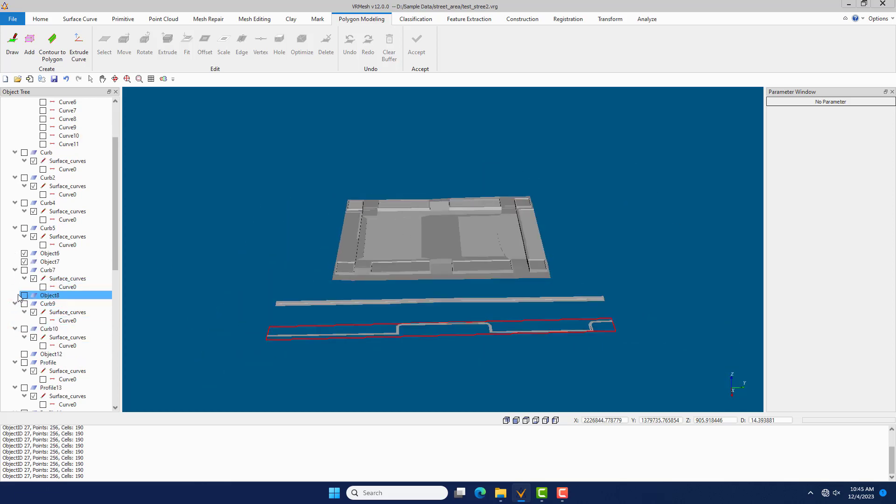
{"action": "left_click", "coordinate": [24, 295]}
{"action": "left_click", "coordinate": [25, 354]}
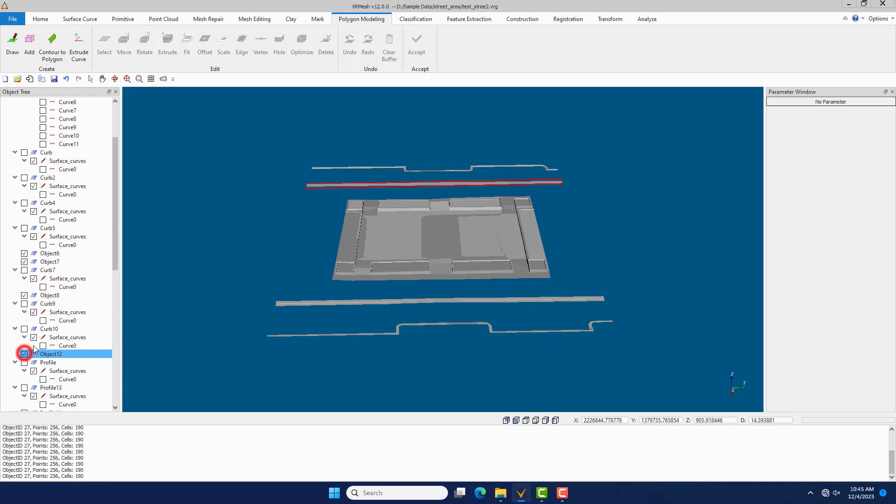
Step: Merge all displayed polygon objects into a single triangle mesh
{"action": "middle_click_drag", "start_coordinate": [410, 226], "coordinate": [498, 203]}
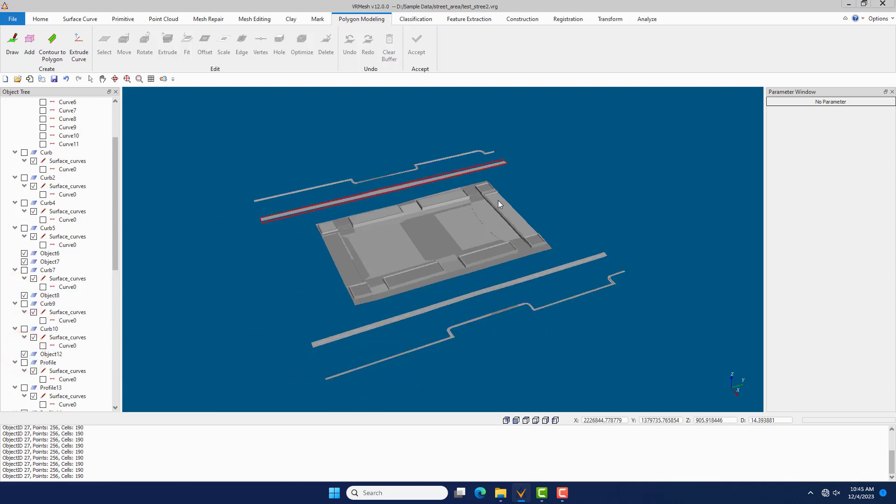
{"action": "scroll", "coordinate": [498, 202], "scroll_direction": "down", "scroll_amount": 1}
{"action": "scroll", "coordinate": [94, 326], "scroll_direction": "down", "scroll_amount": 12}
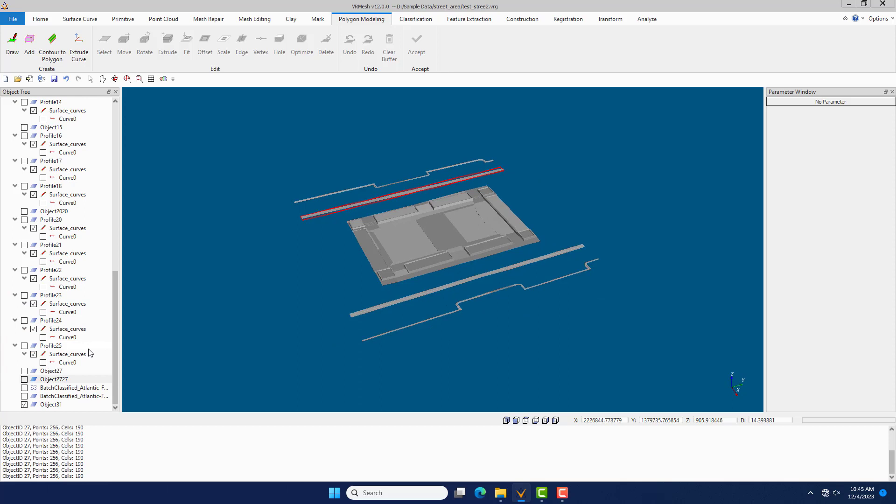
{"action": "left_click", "coordinate": [254, 20]}
{"action": "left_click", "coordinate": [723, 56]}
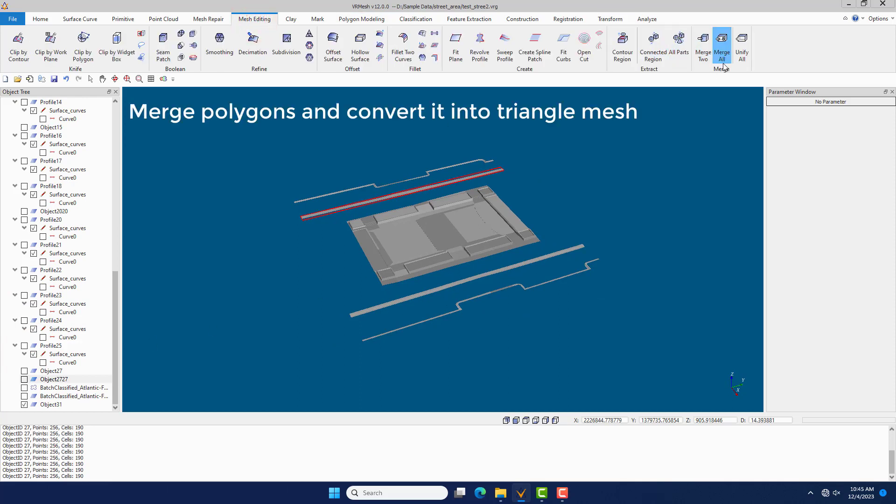
{"action": "left_click", "coordinate": [723, 57]}
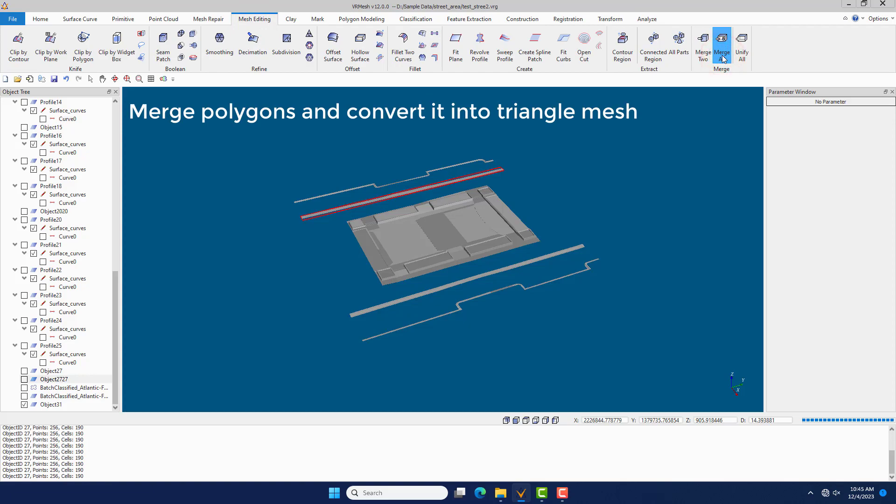
Step: Refine the merged mesh with adaptive remeshing, geometry error 0.1, minimum and maximum edge lengths 15, and 10 iterations
{"action": "scroll", "coordinate": [443, 226], "scroll_direction": "up", "scroll_amount": 5}
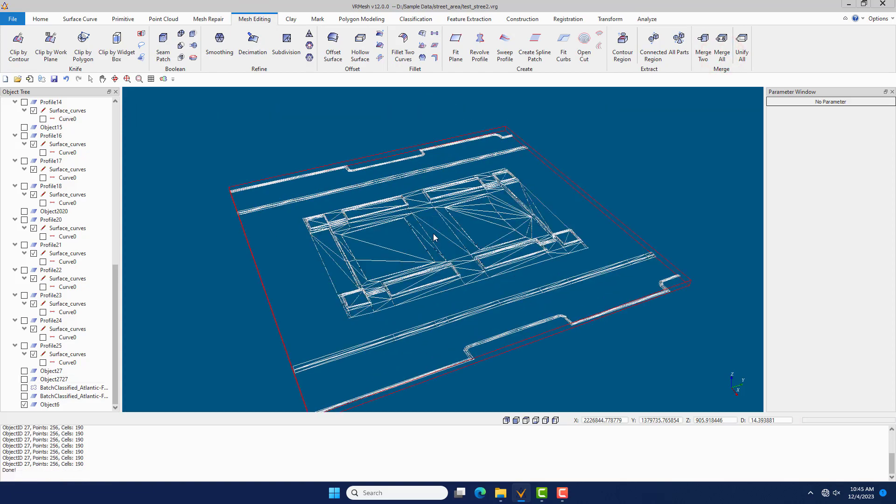
{"action": "scroll", "coordinate": [455, 226], "scroll_direction": "up", "scroll_amount": 3}
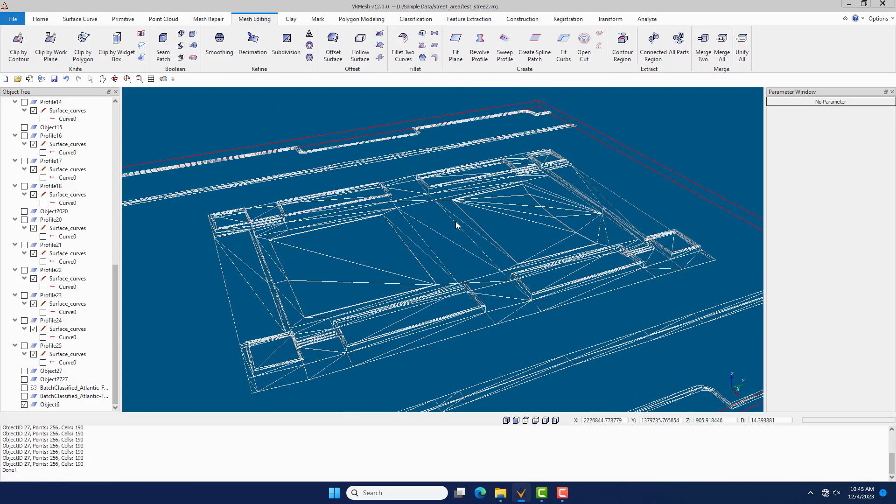
{"action": "scroll", "coordinate": [453, 217], "scroll_direction": "down", "scroll_amount": 2}
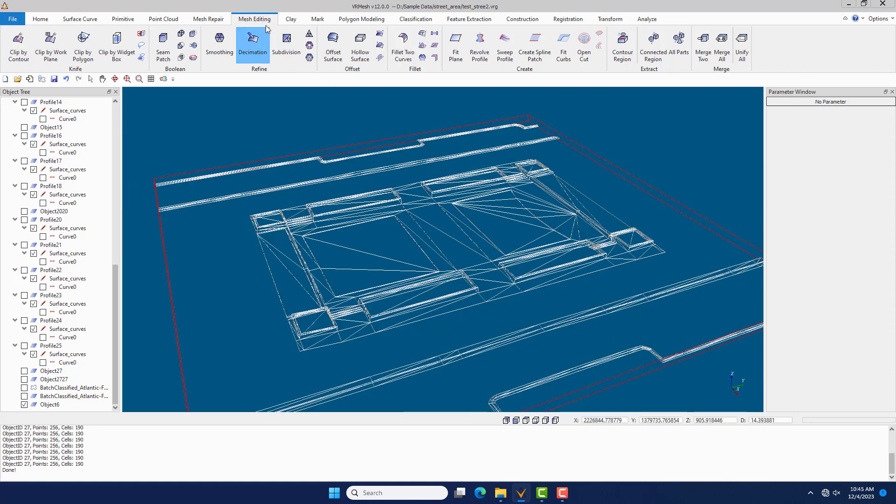
{"action": "left_click", "coordinate": [312, 35]}
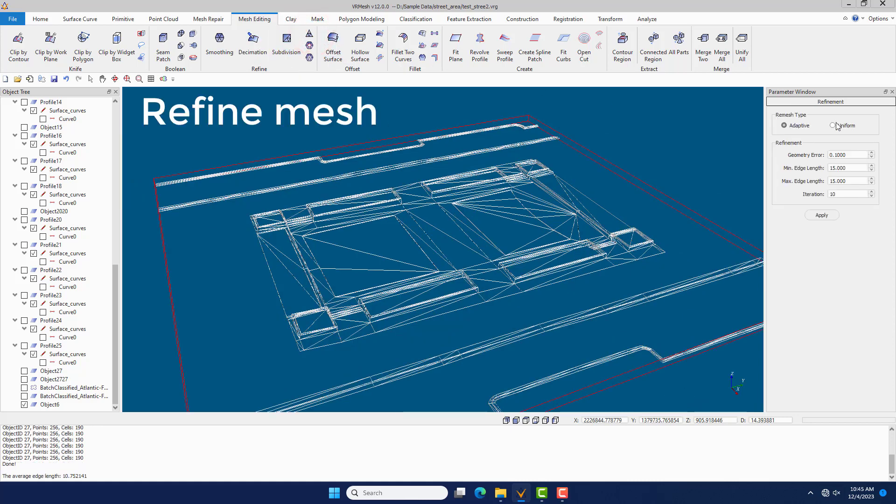
{"action": "left_click", "coordinate": [822, 215]}
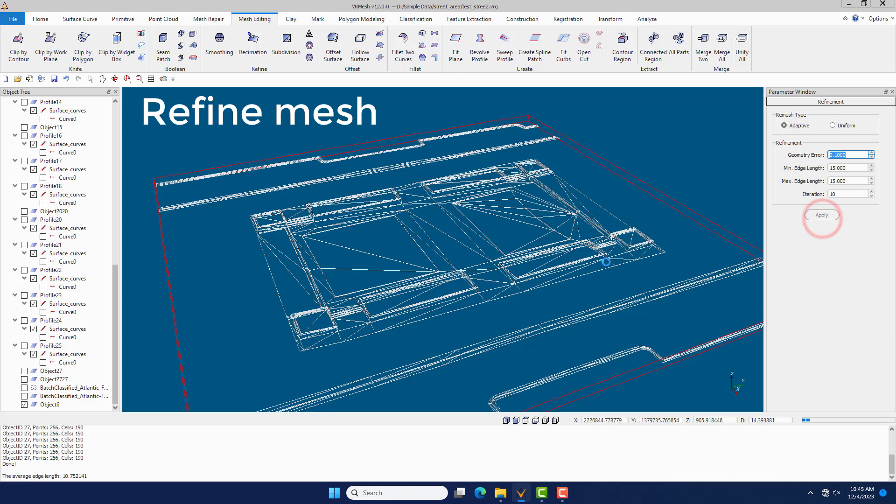
{"action": "left_click", "coordinate": [542, 259]}
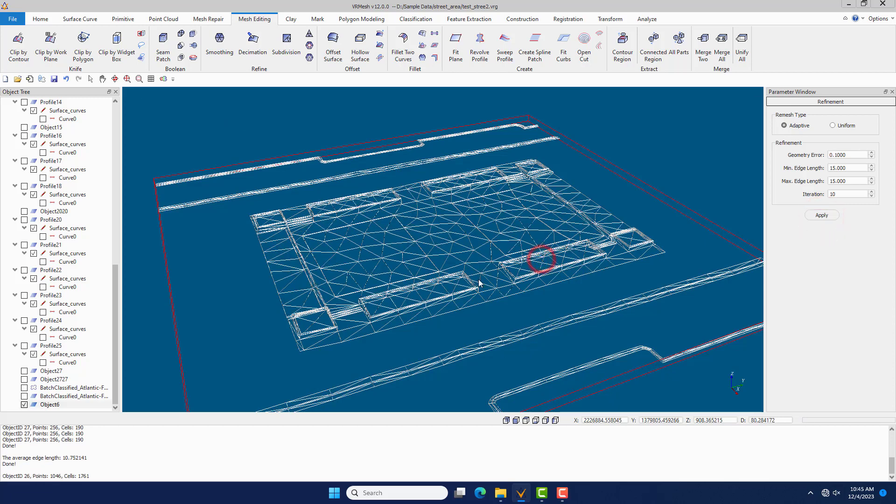
Step: Display the BatchClassified_Atlantic terrain mesh and hide the refined Object6 mesh
{"action": "middle_click_drag", "start_coordinate": [445, 281], "coordinate": [446, 287]}
{"action": "middle_click_drag", "start_coordinate": [473, 257], "coordinate": [462, 267]}
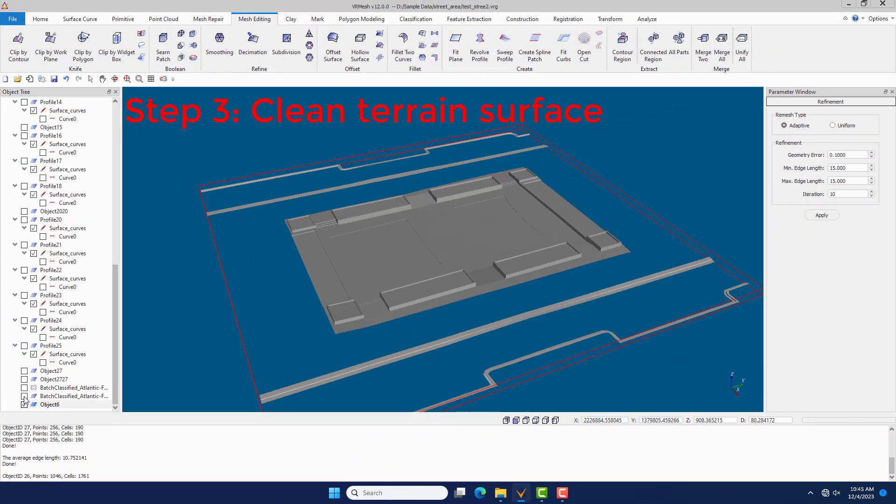
{"action": "left_click", "coordinate": [25, 396]}
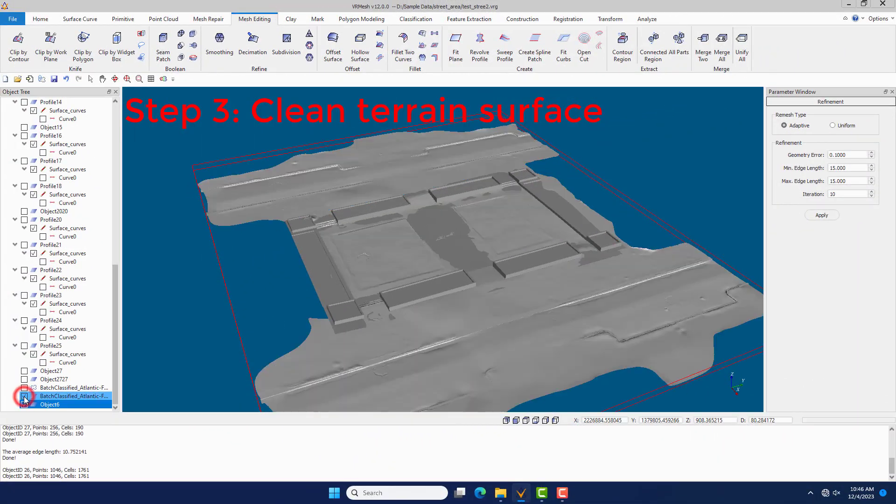
{"action": "left_click", "coordinate": [24, 404]}
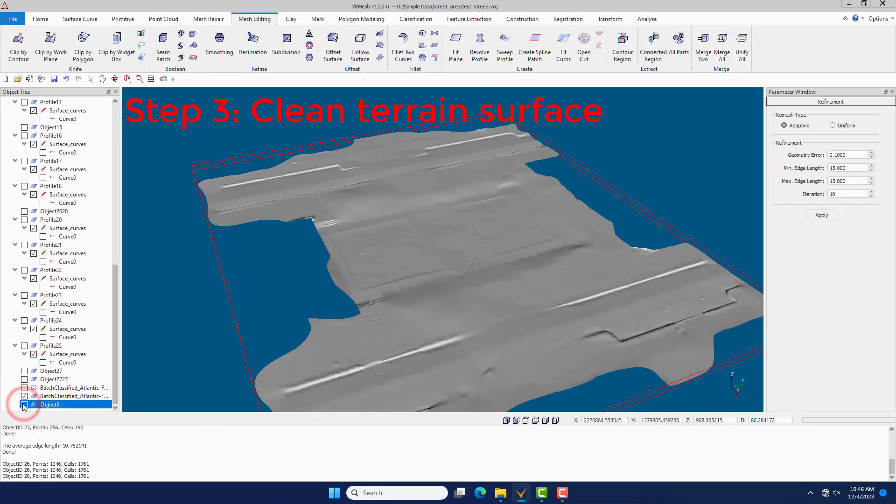
Step: Show and hide Object6 over the terrain mesh to compare the two surfaces, leaving both displayed
{"action": "left_click", "coordinate": [24, 404]}
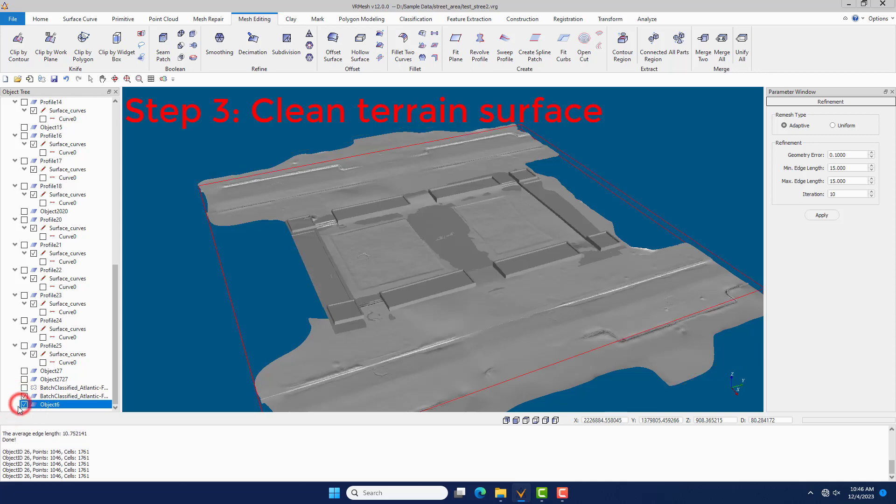
{"action": "left_click", "coordinate": [24, 404]}
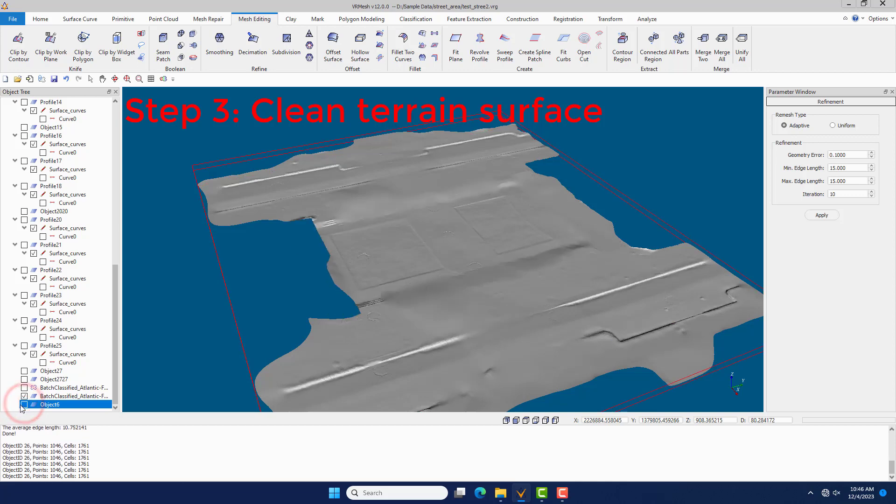
{"action": "left_click", "coordinate": [24, 405]}
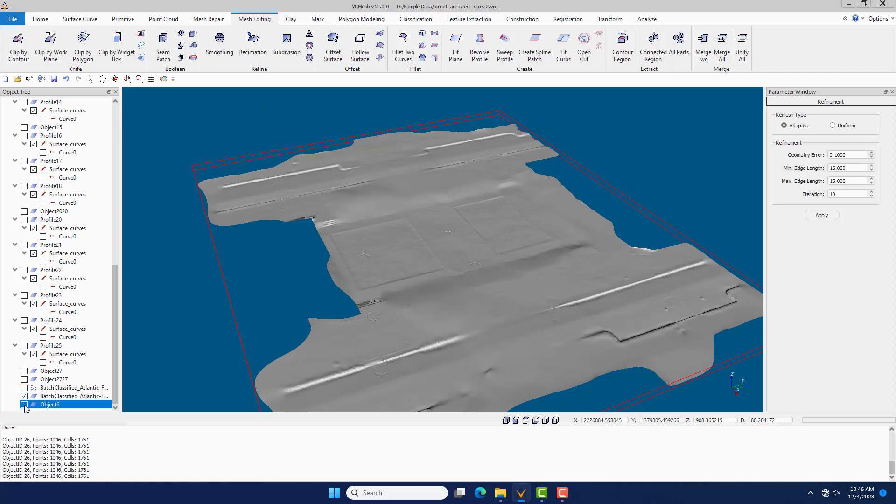
{"action": "scroll", "coordinate": [419, 270], "scroll_direction": "down", "scroll_amount": 4}
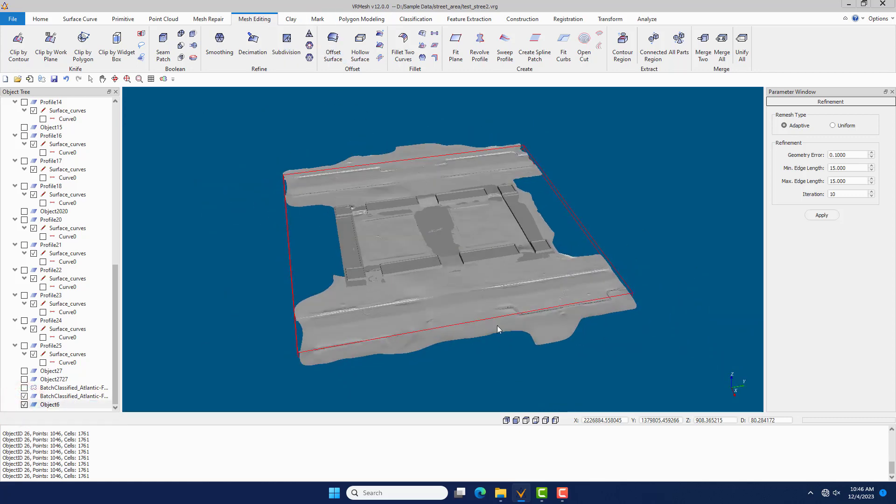
Step: Select the BatchClassified_Atlantic terrain mesh and erase all its paint colors and classification information
{"action": "left_click_drag", "start_coordinate": [522, 322], "coordinate": [521, 317]}
{"action": "left_click", "coordinate": [318, 18]}
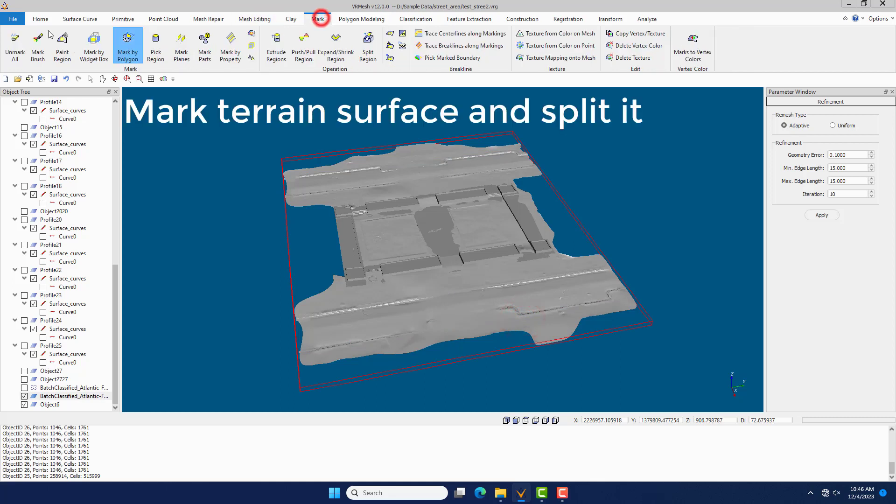
{"action": "left_click", "coordinate": [10, 46]}
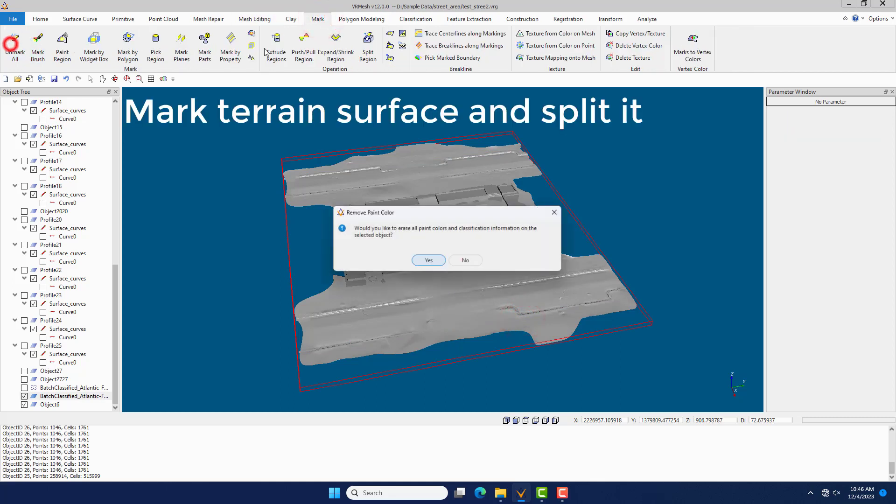
{"action": "left_click", "coordinate": [429, 261]}
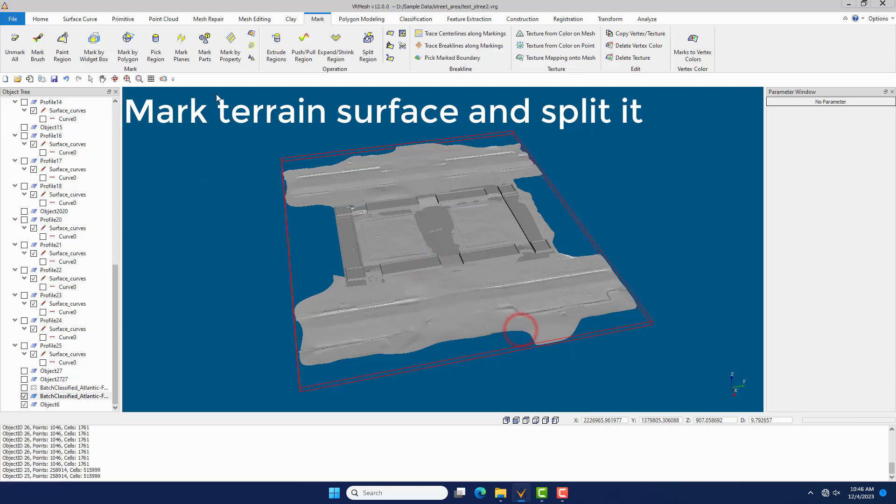
Step: Calculate the Distance from Surface property for the terrain mesh cells, using Object6 as the reference object
{"action": "left_click", "coordinate": [233, 50]}
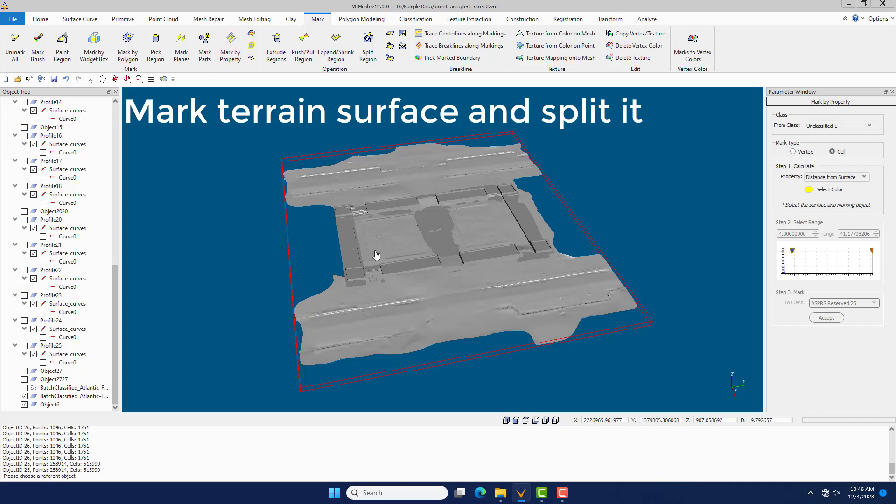
{"action": "left_click", "coordinate": [347, 251]}
{"action": "left_click", "coordinate": [360, 332]}
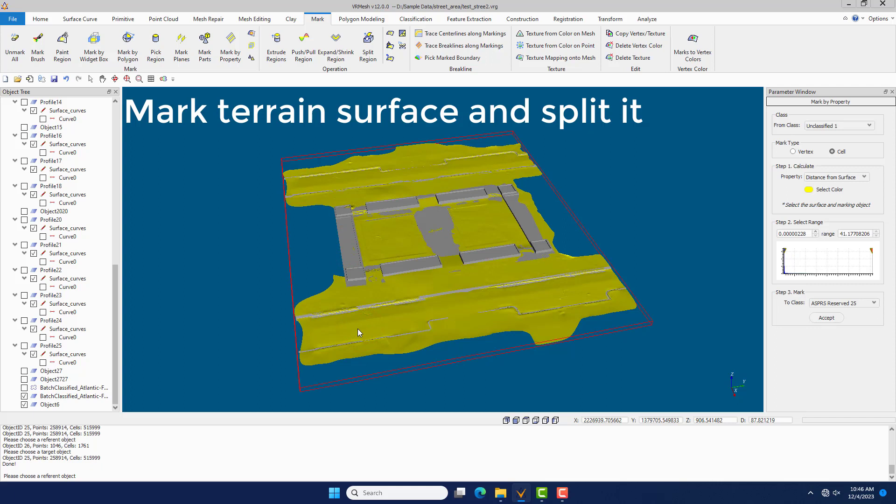
Step: Set the lower distance limit to 4, hide Object6, and mark the terrain cells in range as ASPRS Reserved 25
{"action": "left_click_drag", "start_coordinate": [788, 252], "coordinate": [792, 255]}
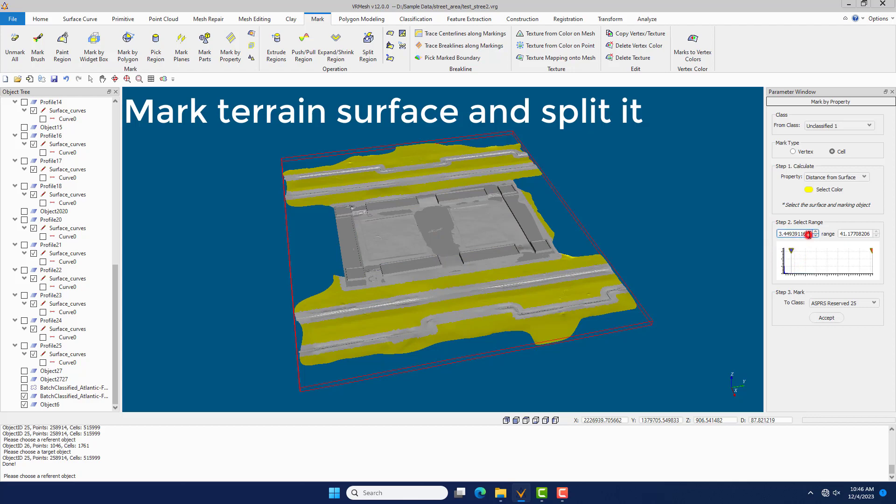
{"action": "type", "text": "4"}
{"action": "key", "text": "Return"}
{"action": "left_click", "coordinate": [24, 405]}
{"action": "left_click_drag", "start_coordinate": [339, 296], "coordinate": [426, 246]}
{"action": "left_click", "coordinate": [833, 319]}
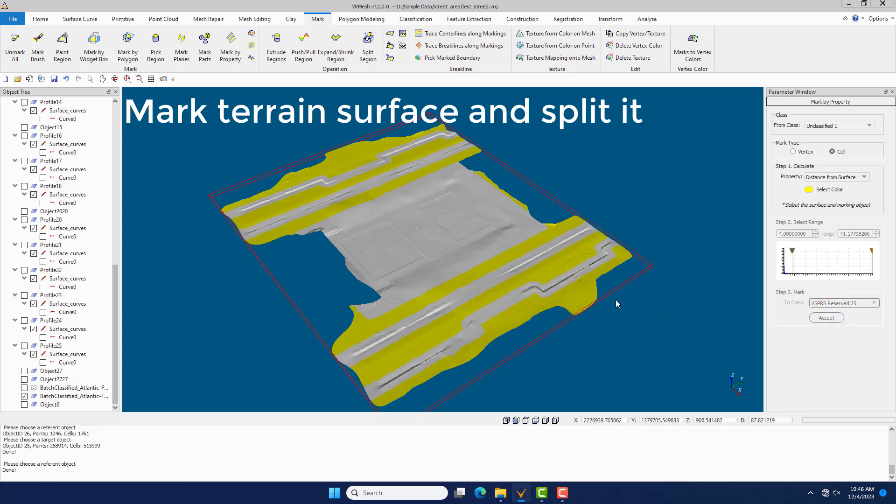
Step: Split all marked regions off the terrain mesh and hide the unmarked part, comparing the remaining strips with Object6
{"action": "left_click", "coordinate": [368, 42]}
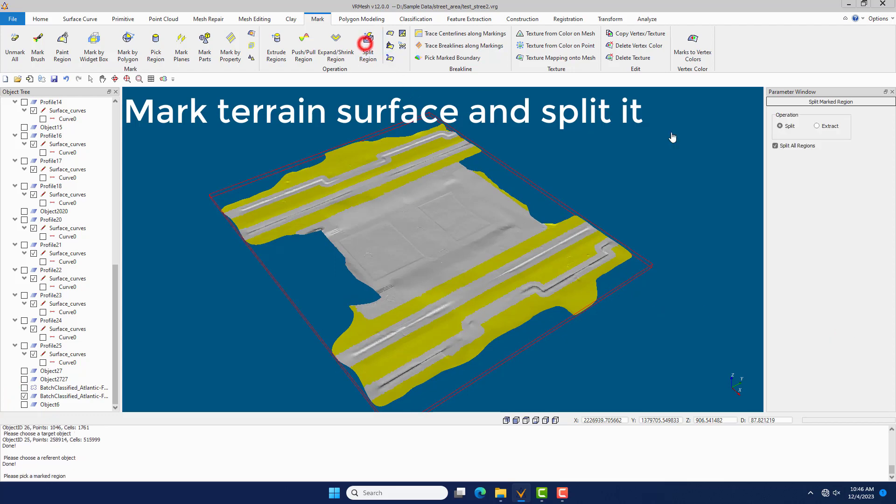
{"action": "left_click", "coordinate": [430, 233]}
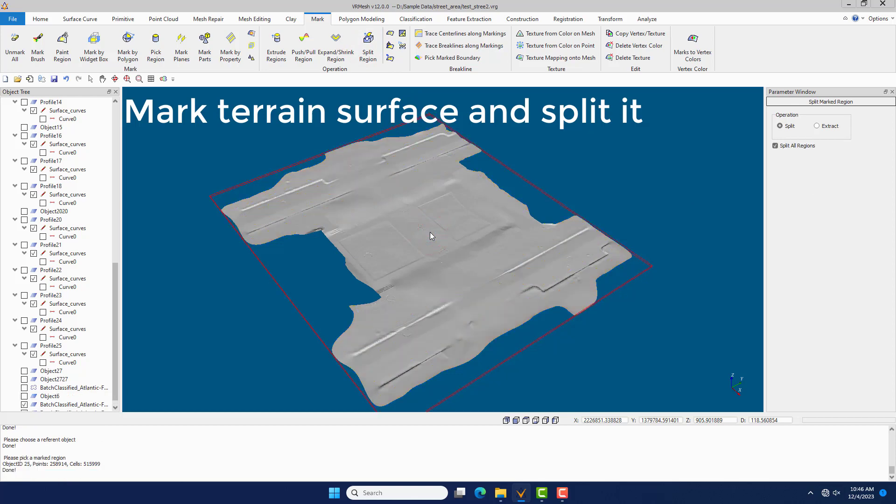
{"action": "scroll", "coordinate": [56, 374], "scroll_direction": "down", "scroll_amount": 1}
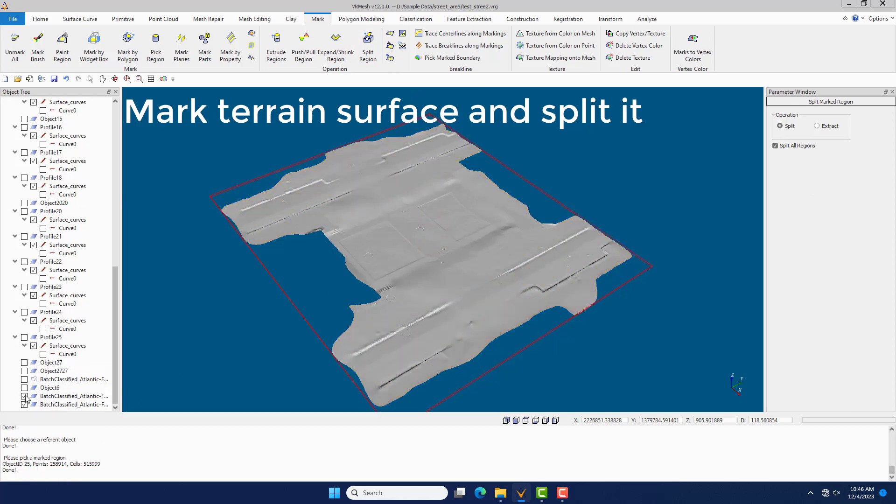
{"action": "left_click", "coordinate": [24, 396]}
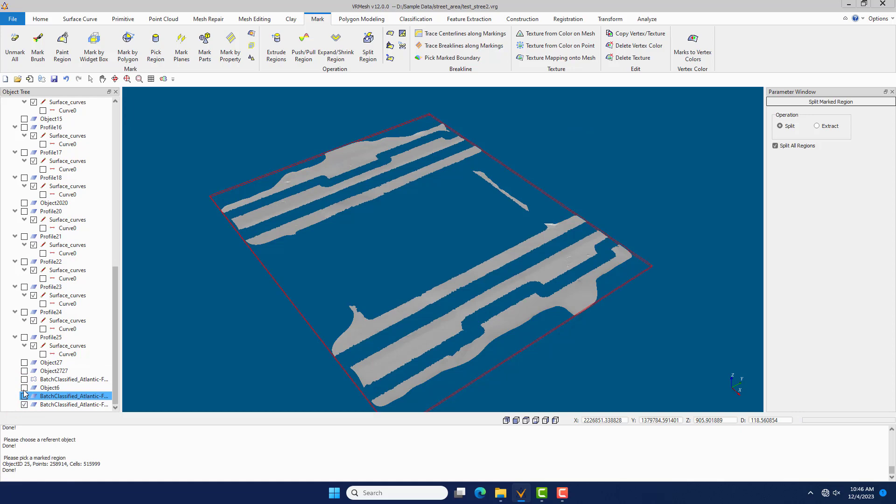
{"action": "left_click", "coordinate": [24, 388]}
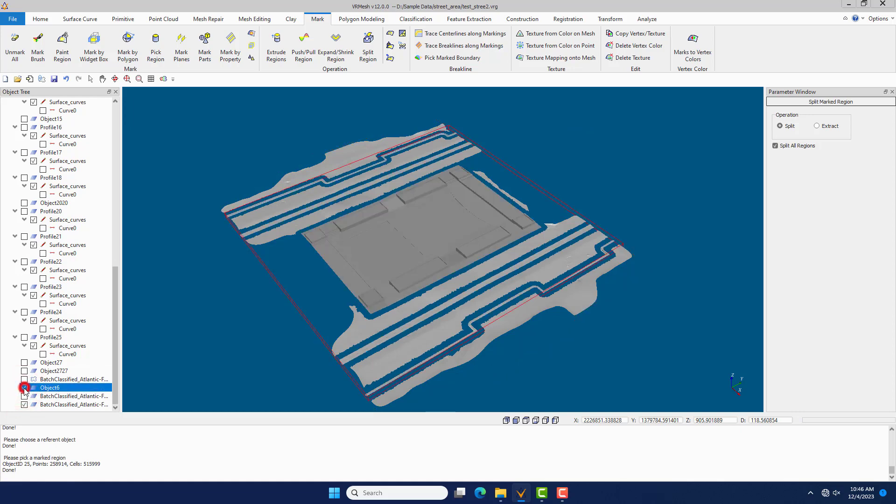
{"action": "left_click", "coordinate": [24, 388]}
Step: Select the remaining terrain strips and examine their wireframe density and their point and cell counts
{"action": "left_click", "coordinate": [426, 334]}
{"action": "scroll", "coordinate": [426, 331], "scroll_direction": "up", "scroll_amount": 5}
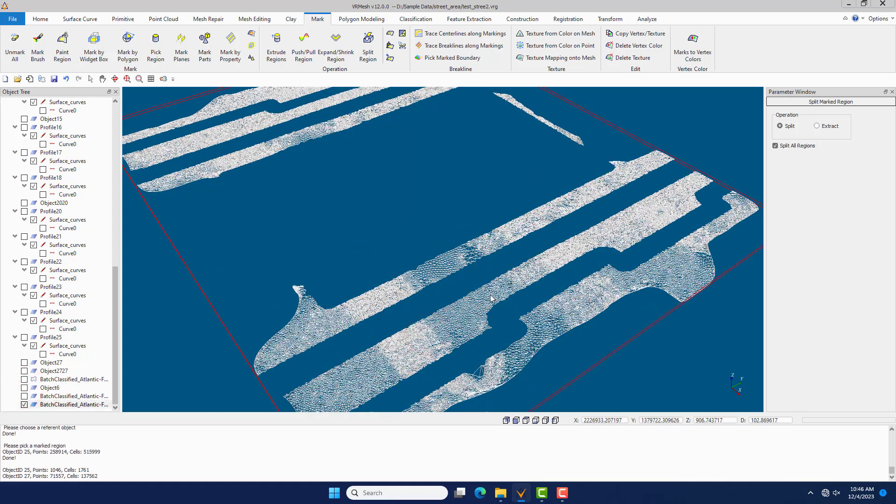
{"action": "scroll", "coordinate": [614, 232], "scroll_direction": "down", "scroll_amount": 2}
{"action": "left_click_drag", "start_coordinate": [522, 278], "coordinate": [478, 267]}
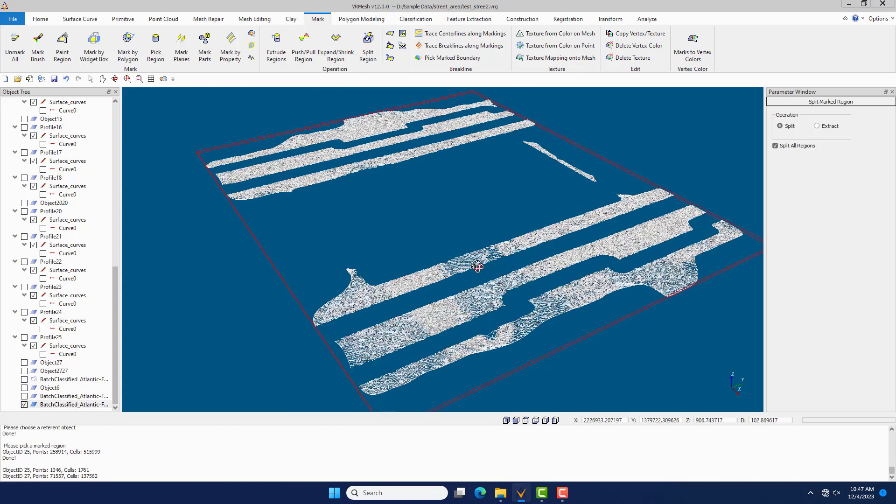
{"action": "left_click", "coordinate": [395, 335]}
{"action": "left_click_drag", "start_coordinate": [106, 475], "coordinate": [68, 464]}
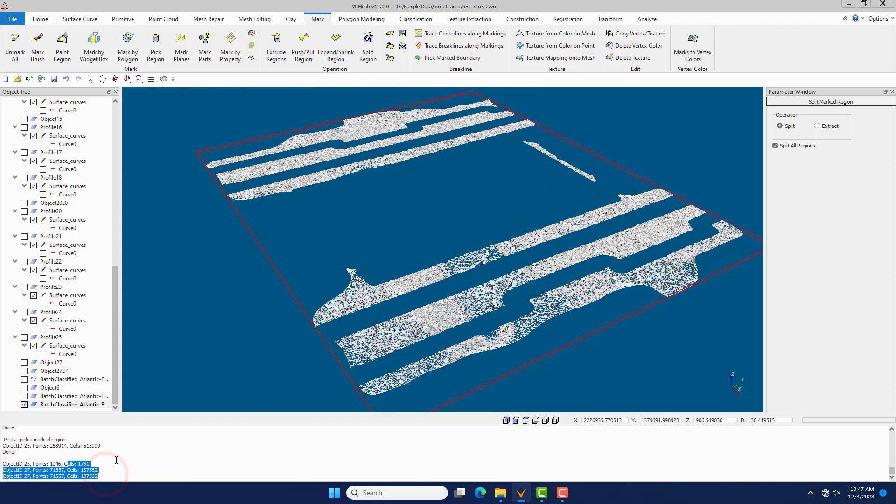
Step: Decimate the terrain strips repeatedly with the Quadric type at 13 percent remaining, and inspect the reduced triangles
{"action": "left_click", "coordinate": [261, 20]}
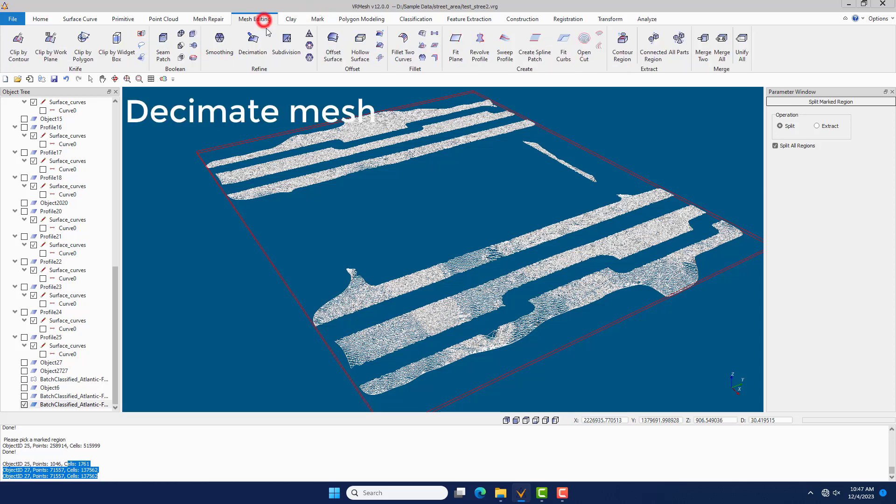
{"action": "left_click", "coordinate": [253, 43]}
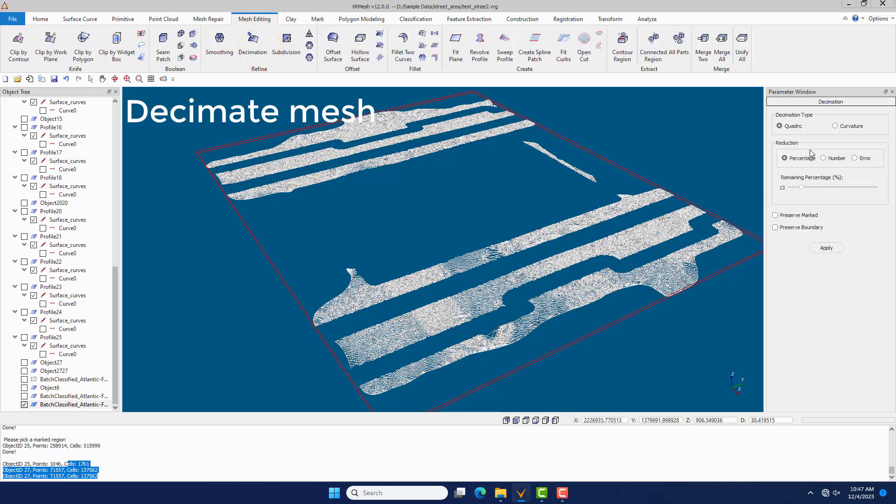
{"action": "left_click", "coordinate": [824, 248]}
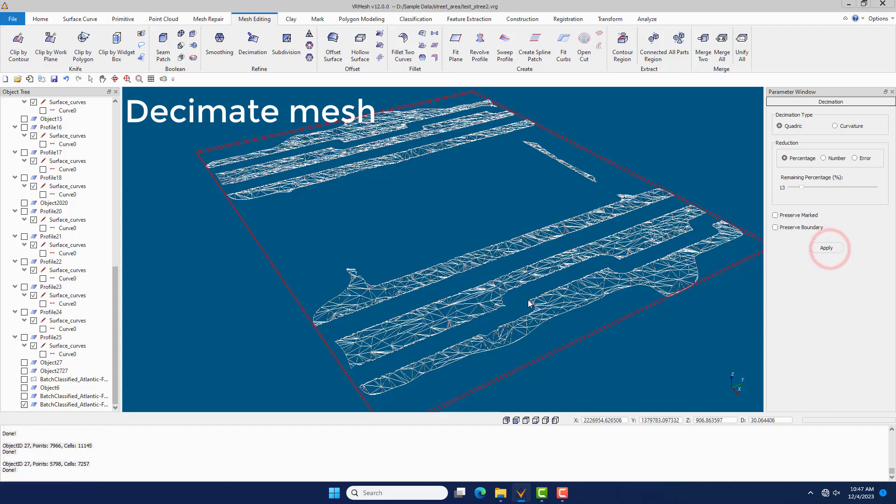
{"action": "scroll", "coordinate": [468, 272], "scroll_direction": "up", "scroll_amount": 5}
{"action": "middle_click_drag", "start_coordinate": [468, 272], "coordinate": [477, 275]}
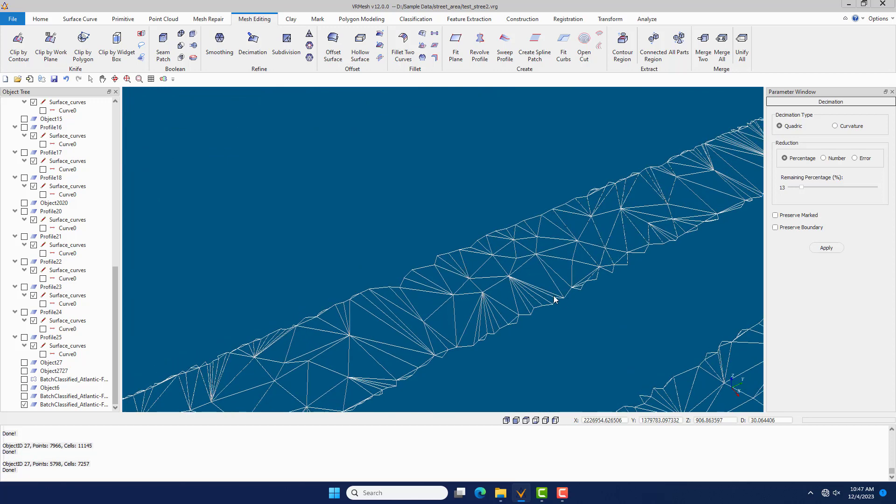
{"action": "scroll", "coordinate": [507, 304], "scroll_direction": "down", "scroll_amount": 2}
Step: Collapse the short edges of the decimated terrain strips with a minimum length of 5, and review the strips
{"action": "left_click", "coordinate": [208, 19]}
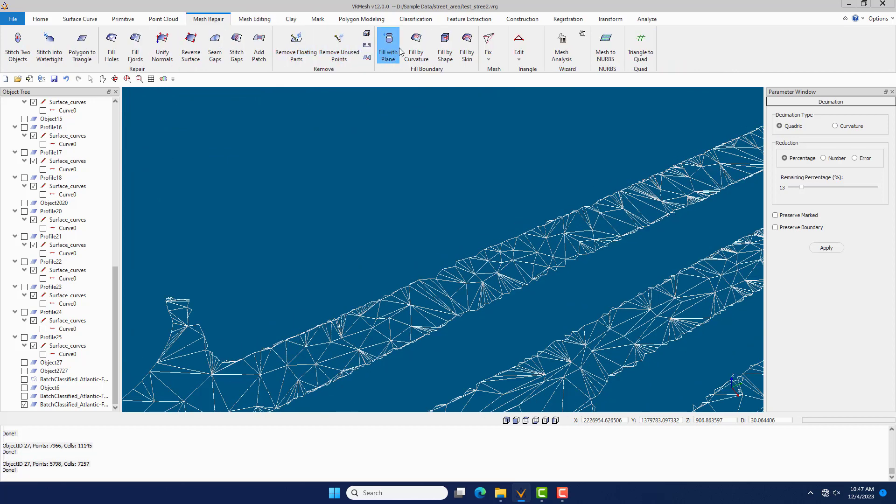
{"action": "left_click", "coordinate": [519, 49]}
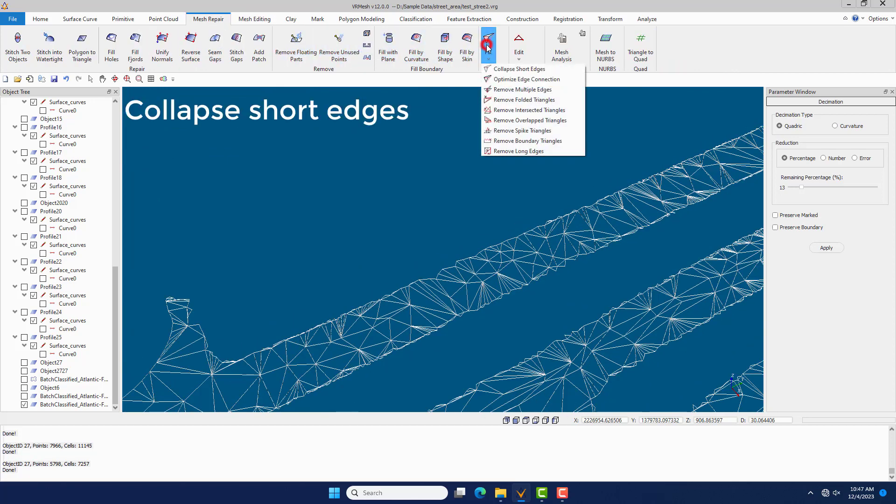
{"action": "left_click", "coordinate": [519, 69]}
{"action": "left_click", "coordinate": [809, 140]}
{"action": "scroll", "coordinate": [630, 202], "scroll_direction": "down", "scroll_amount": 3}
{"action": "scroll", "coordinate": [616, 236], "scroll_direction": "up", "scroll_amount": 2}
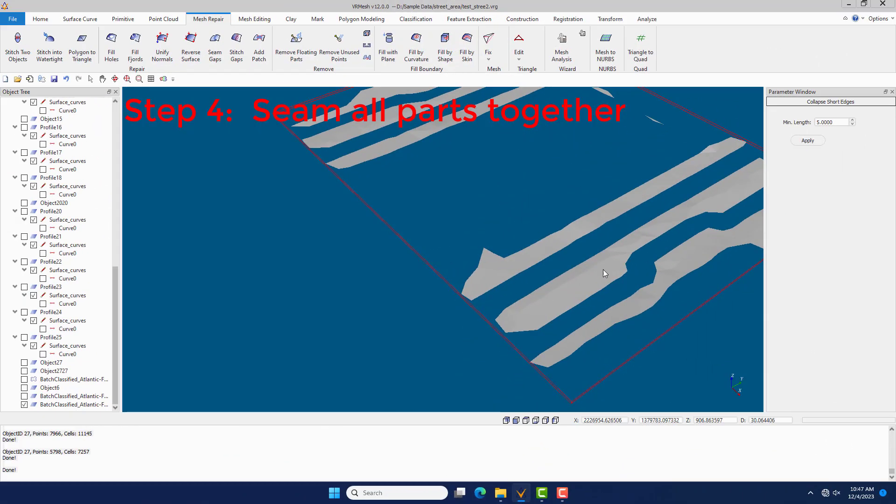
{"action": "scroll", "coordinate": [603, 269], "scroll_direction": "down", "scroll_amount": 2}
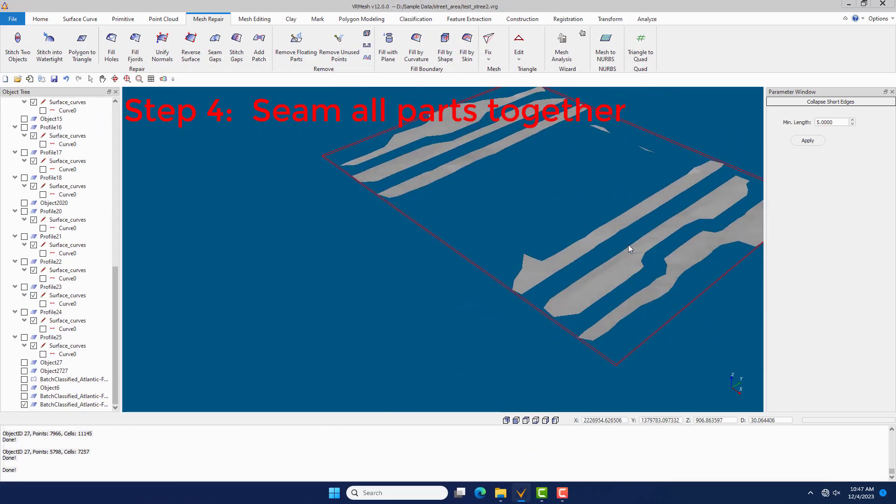
{"action": "scroll", "coordinate": [598, 236], "scroll_direction": "up", "scroll_amount": 2}
{"action": "scroll", "coordinate": [530, 275], "scroll_direction": "down", "scroll_amount": 2}
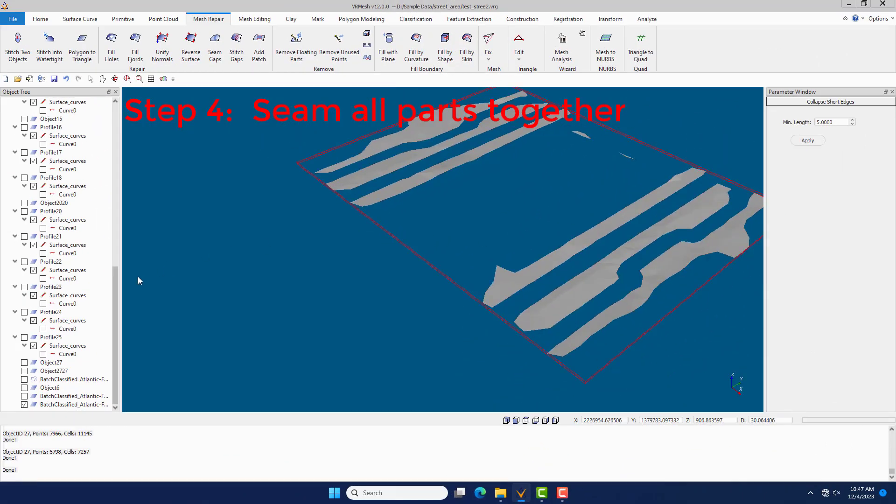
Step: Display Object6 with the decimated terrain strips, merge all displayed parts into one mesh, and check its wireframe
{"action": "left_click", "coordinate": [24, 389]}
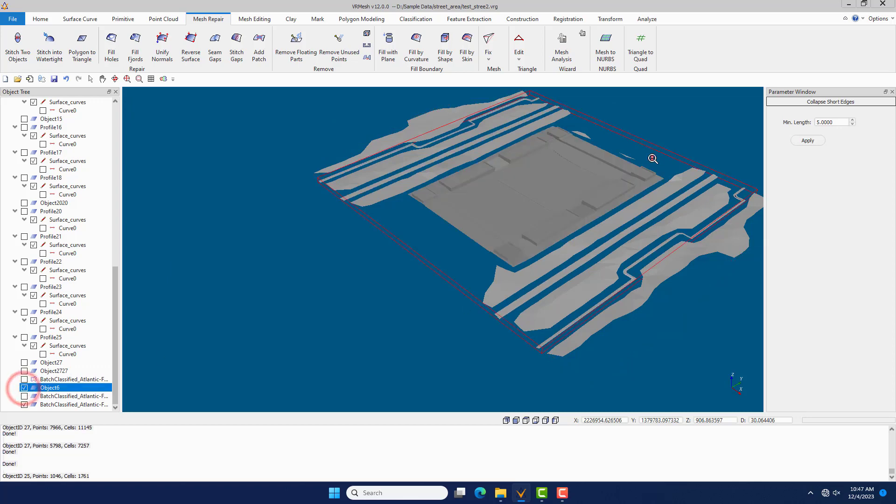
{"action": "scroll", "coordinate": [435, 243], "scroll_direction": "up", "scroll_amount": 4}
{"action": "left_click", "coordinate": [390, 262]}
{"action": "scroll", "coordinate": [398, 228], "scroll_direction": "down", "scroll_amount": 3}
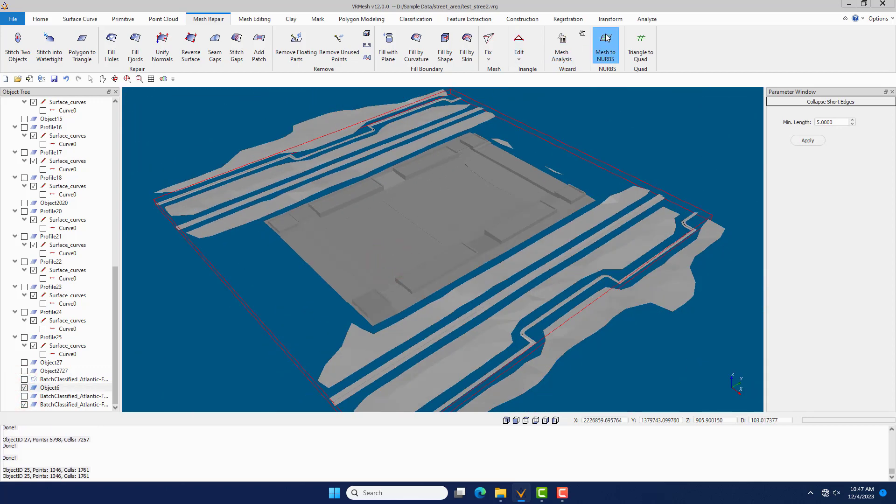
{"action": "left_click", "coordinate": [256, 19]}
{"action": "left_click", "coordinate": [724, 46]}
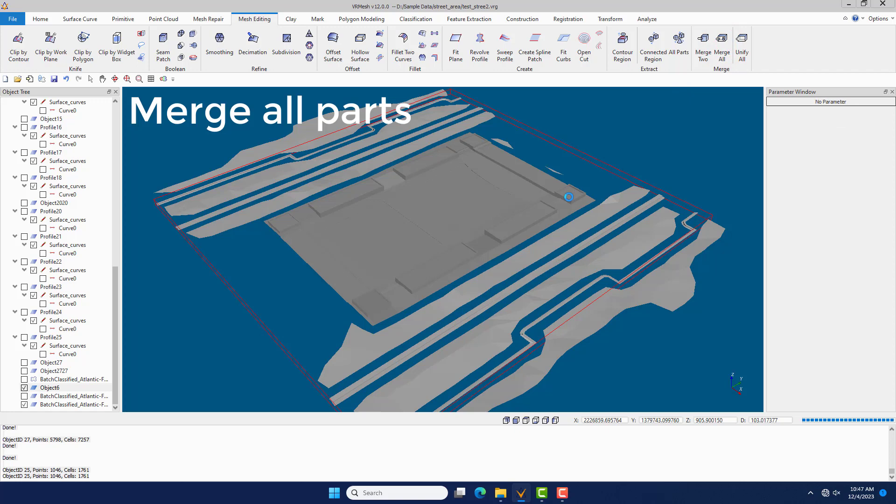
{"action": "scroll", "coordinate": [502, 248], "scroll_direction": "up", "scroll_amount": 3}
{"action": "key", "text": "w"}
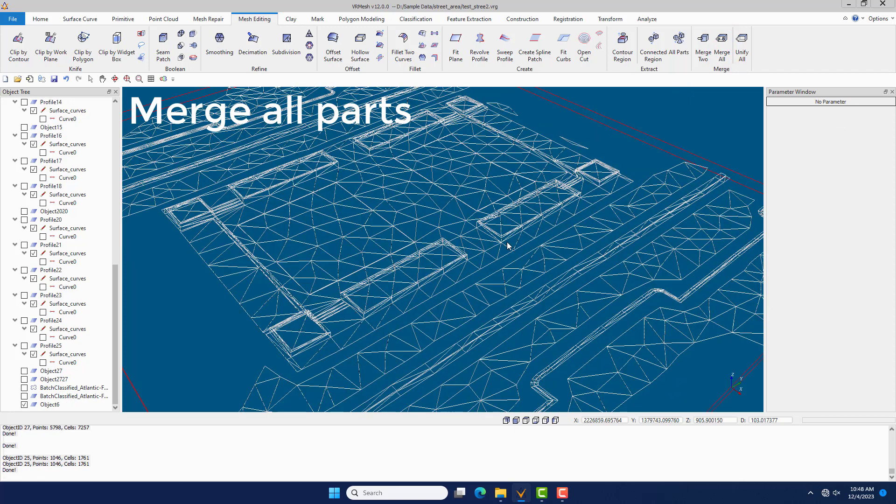
{"action": "scroll", "coordinate": [547, 215], "scroll_direction": "down", "scroll_amount": 4}
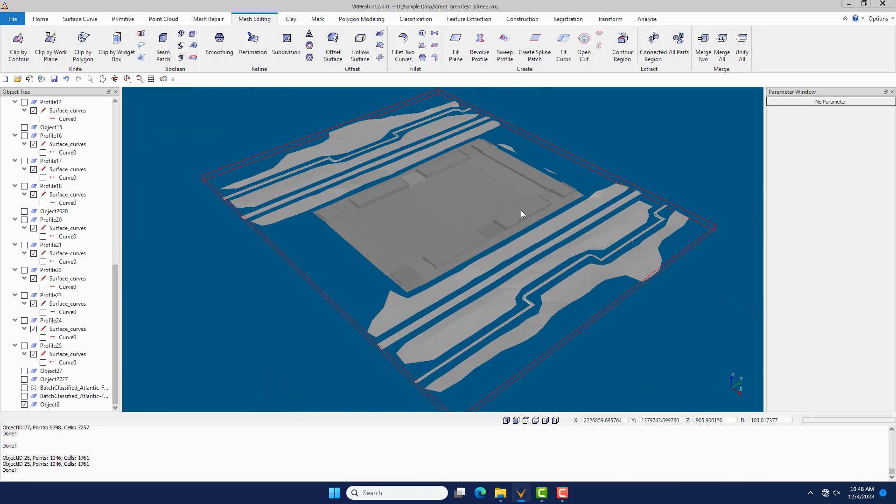
Step: Seam the gaps between all parts of the merged mesh with a gap distance of 22, and check the wireframe
{"action": "left_click", "coordinate": [208, 18]}
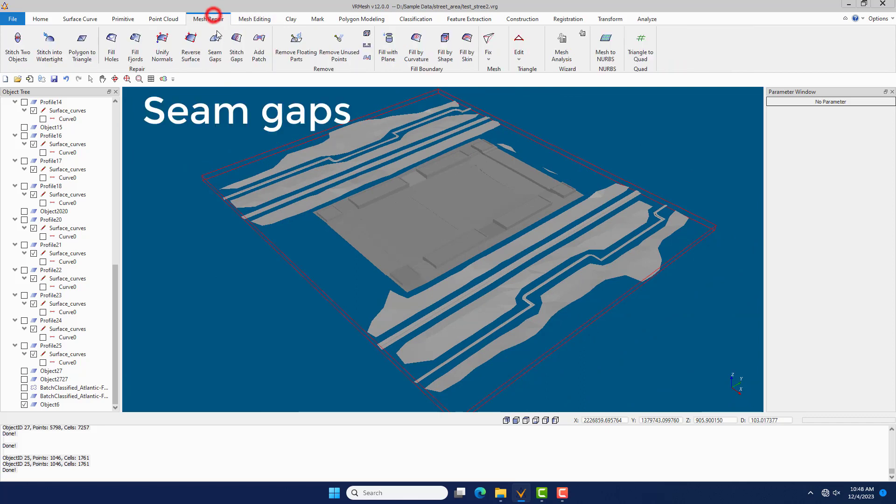
{"action": "left_click", "coordinate": [215, 49]}
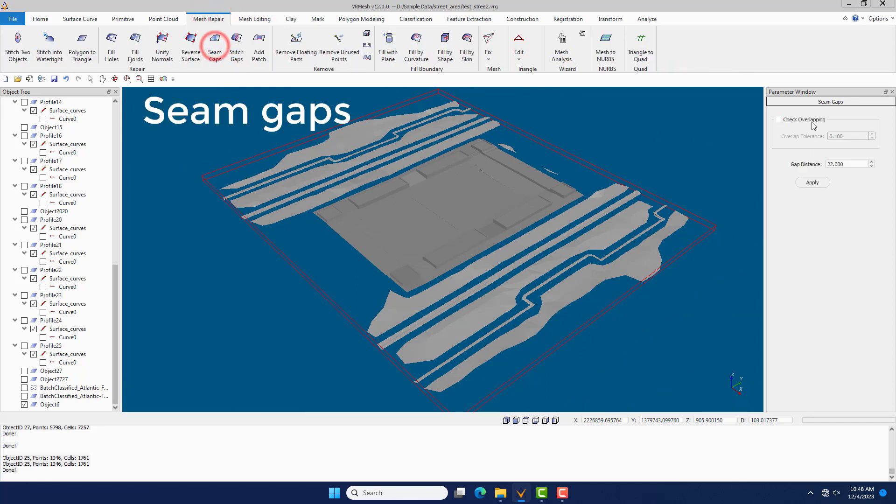
{"action": "left_click", "coordinate": [814, 182]}
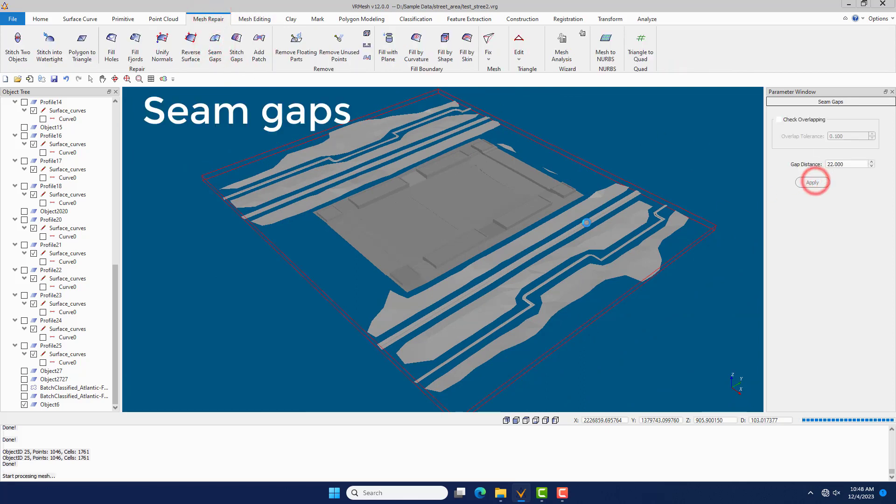
{"action": "scroll", "coordinate": [494, 250], "scroll_direction": "up", "scroll_amount": 3}
{"action": "middle_click_drag", "start_coordinate": [501, 249], "coordinate": [432, 290]}
{"action": "scroll", "coordinate": [434, 283], "scroll_direction": "up", "scroll_amount": 3}
{"action": "key", "text": "w"}
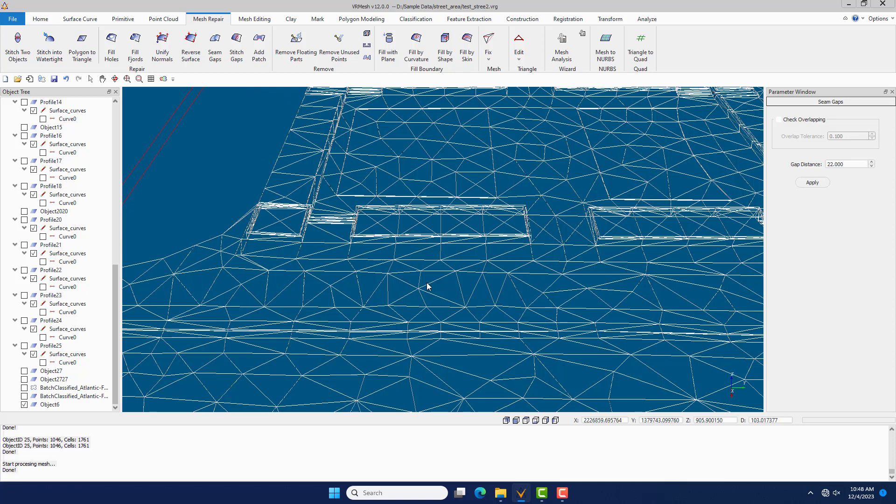
{"action": "key", "text": "s"}
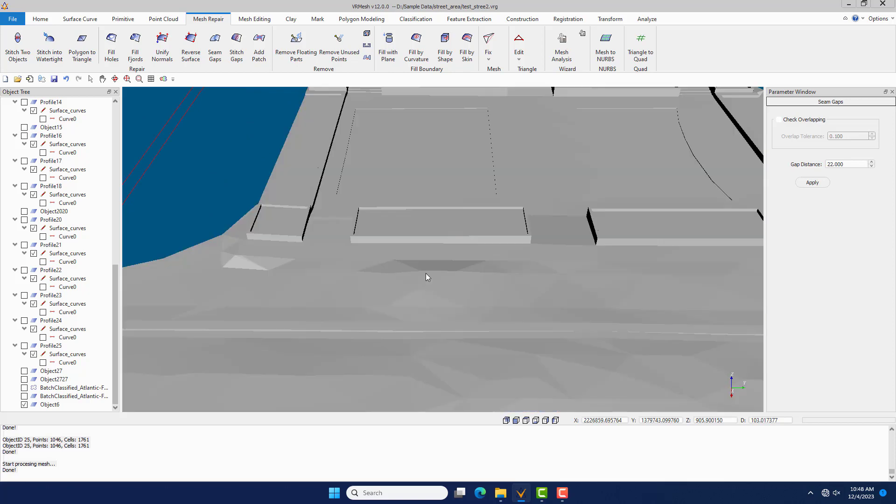
Step: Flatten the uneven terrain beside the planters on both sides of the plaza with the Flat Brush at width 3
{"action": "left_click", "coordinate": [291, 19]}
{"action": "left_click", "coordinate": [85, 47]}
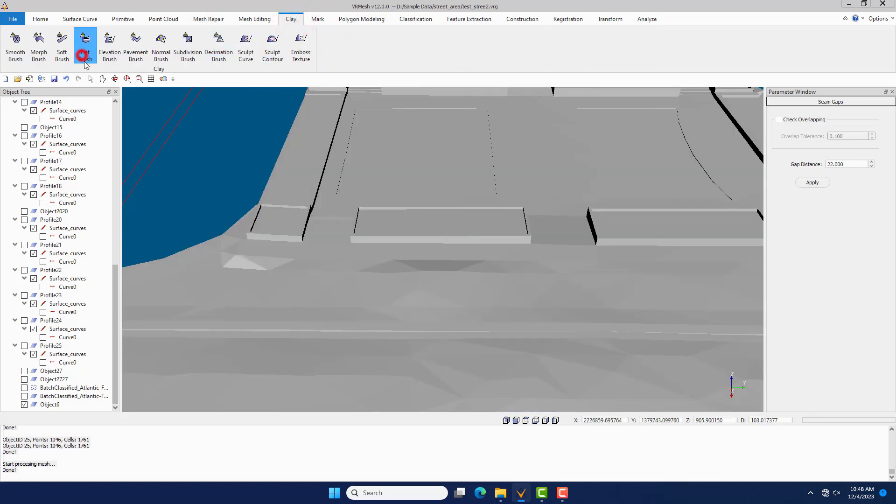
{"action": "mouse_move", "coordinate": [354, 278]}
{"action": "left_mouse_down"}
{"action": "mouse_move", "coordinate": [479, 278]}
{"action": "mouse_move", "coordinate": [505, 291]}
{"action": "mouse_move", "coordinate": [390, 295]}
{"action": "left_mouse_up"}
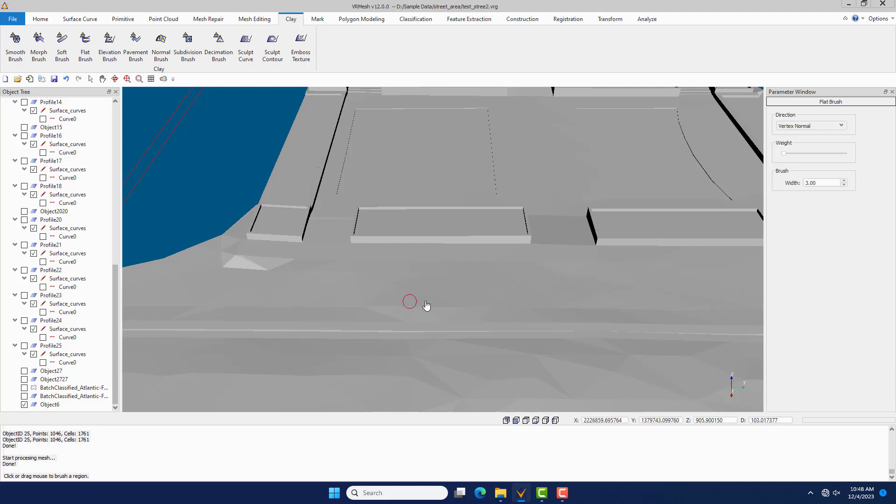
{"action": "scroll", "coordinate": [478, 286], "scroll_direction": "down", "scroll_amount": 5}
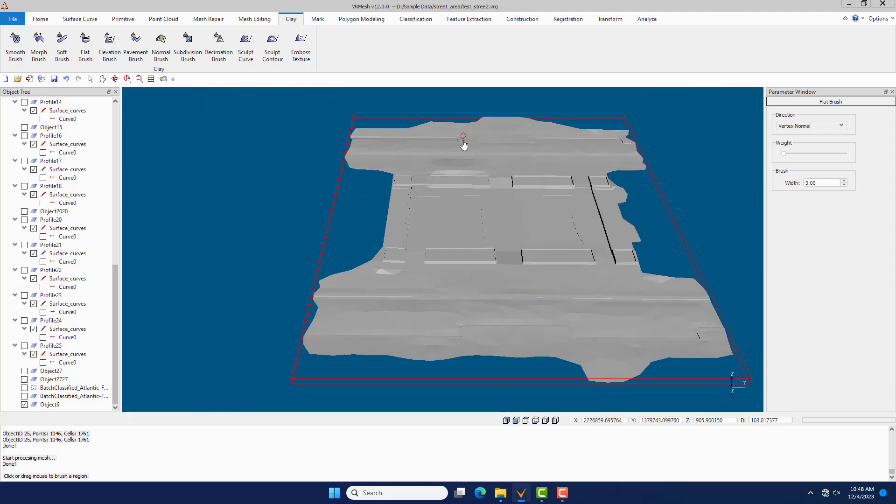
{"action": "scroll", "coordinate": [464, 135], "scroll_direction": "up", "scroll_amount": 5}
{"action": "mouse_move", "coordinate": [544, 215]}
{"action": "left_mouse_down"}
{"action": "mouse_move", "coordinate": [378, 226]}
{"action": "mouse_move", "coordinate": [581, 226]}
{"action": "mouse_move", "coordinate": [364, 201]}
{"action": "left_mouse_up"}
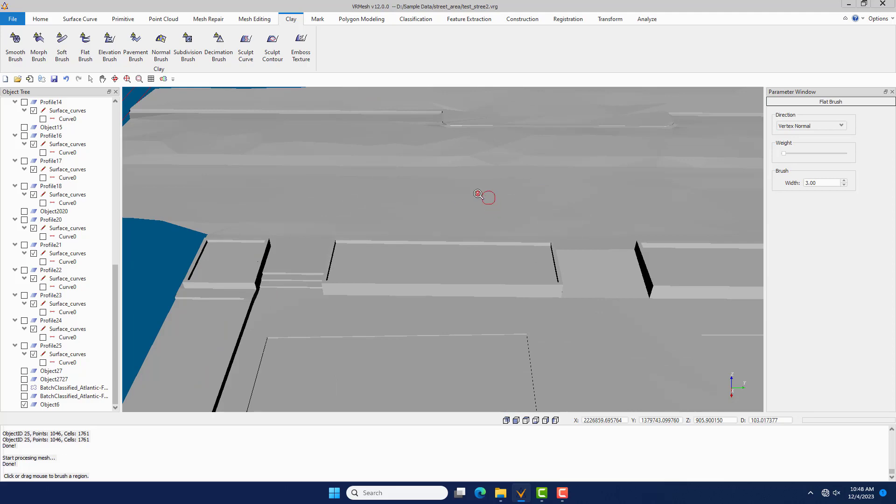
{"action": "scroll", "coordinate": [484, 200], "scroll_direction": "down", "scroll_amount": 5}
{"action": "scroll", "coordinate": [550, 280], "scroll_direction": "up", "scroll_amount": 4}
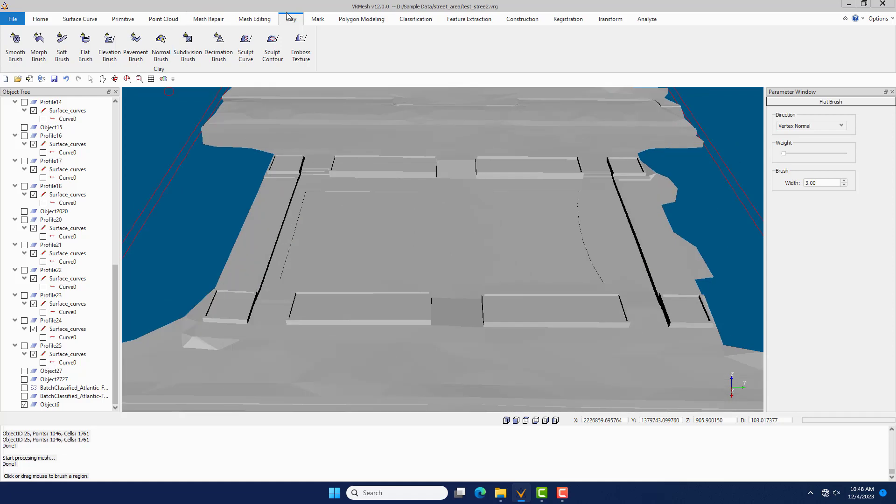
Step: Mark the two large curbed areas in the middle of the plaza in yellow with Pick Region
{"action": "left_click", "coordinate": [318, 18]}
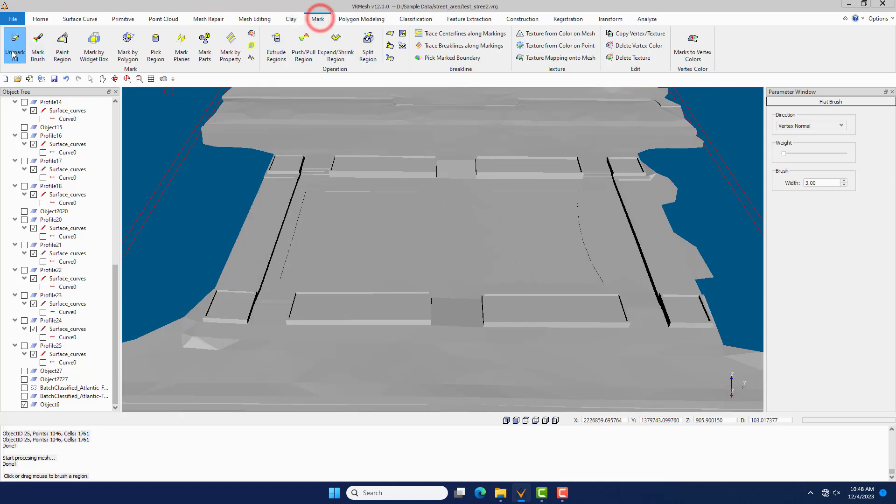
{"action": "left_click", "coordinate": [189, 52]}
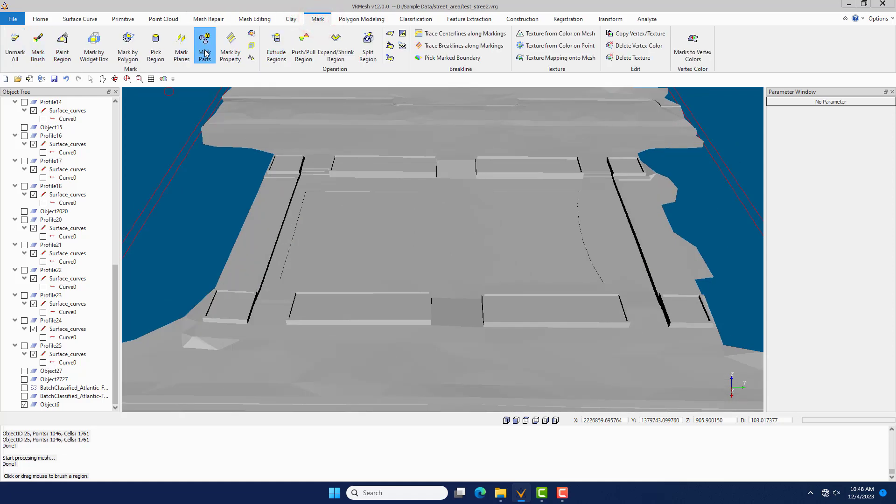
{"action": "left_click", "coordinate": [155, 47]}
{"action": "right_click_drag", "start_coordinate": [475, 242], "coordinate": [330, 237]}
{"action": "scroll", "coordinate": [528, 244], "scroll_direction": "up", "scroll_amount": 4}
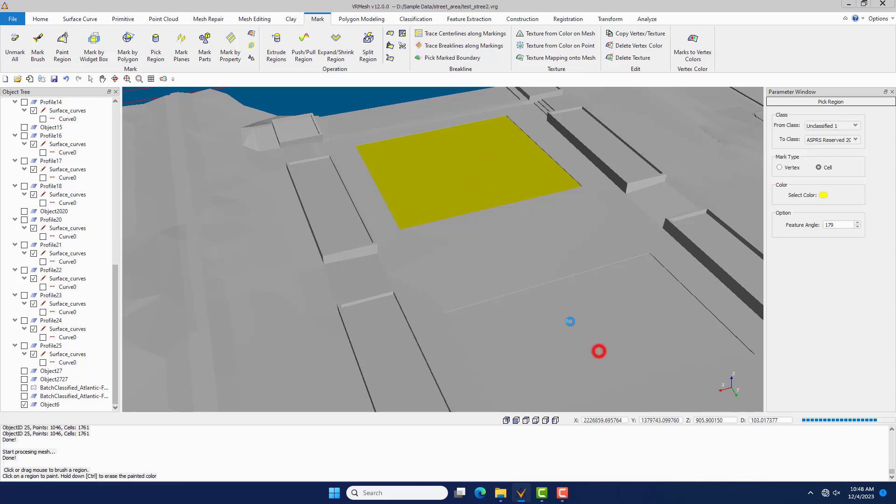
{"action": "scroll", "coordinate": [413, 195], "scroll_direction": "down", "scroll_amount": 4}
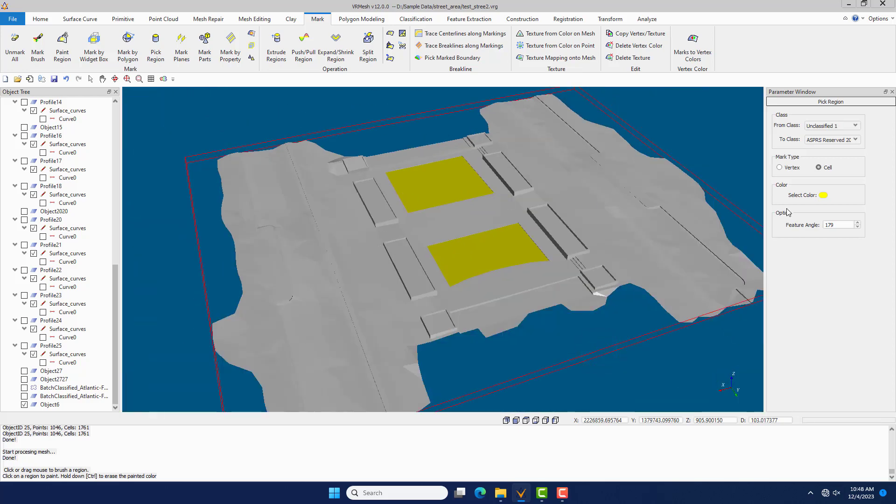
Step: Set the marking color to light cyan (#55ffff) and mark the top surfaces of all the planters
{"action": "left_click", "coordinate": [823, 195]}
{"action": "left_click", "coordinate": [416, 229]}
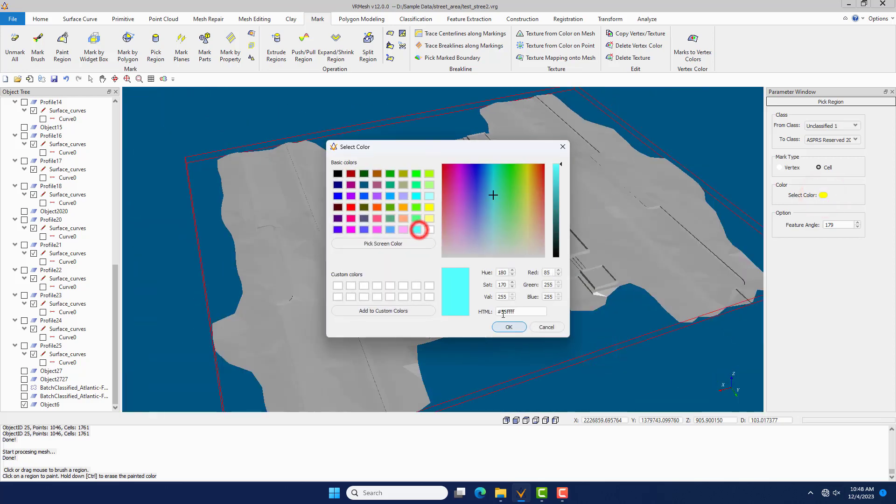
{"action": "left_click", "coordinate": [509, 327]}
{"action": "left_click", "coordinate": [599, 279]}
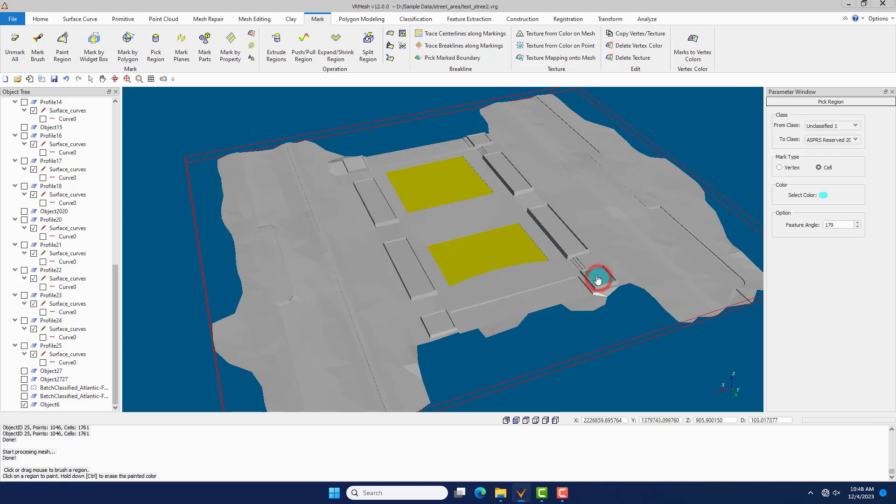
{"action": "left_click", "coordinate": [517, 175]}
{"action": "left_click", "coordinate": [479, 138]}
{"action": "left_click", "coordinate": [358, 165]}
{"action": "left_click", "coordinate": [371, 196]}
{"action": "left_click", "coordinate": [411, 274]}
{"action": "left_click", "coordinate": [440, 324]}
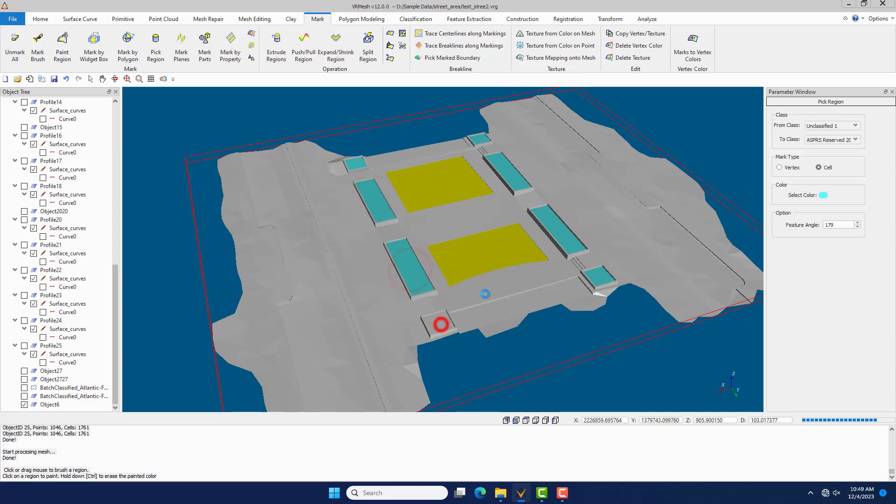
Step: Examine the marked planters, curbed areas and stairs from several angles, in both wireframe and shaded display
{"action": "scroll", "coordinate": [440, 321], "scroll_direction": "up", "scroll_amount": 5}
{"action": "right_click_drag", "start_coordinate": [546, 254], "coordinate": [413, 223]}
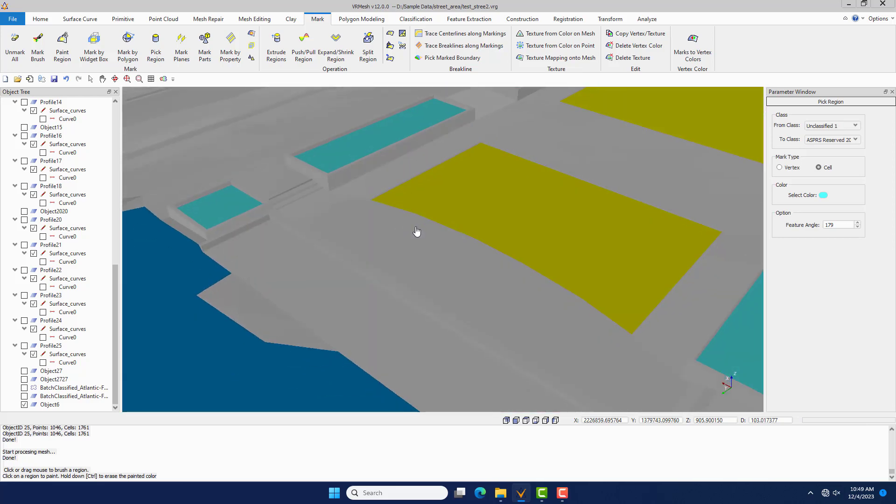
{"action": "scroll", "coordinate": [442, 276], "scroll_direction": "down", "scroll_amount": 4}
{"action": "scroll", "coordinate": [531, 175], "scroll_direction": "up", "scroll_amount": 5}
{"action": "scroll", "coordinate": [532, 175], "scroll_direction": "up", "scroll_amount": 3}
{"action": "right_click_drag", "start_coordinate": [479, 244], "coordinate": [394, 253]}
{"action": "scroll", "coordinate": [424, 212], "scroll_direction": "down", "scroll_amount": 3}
{"action": "middle_click_drag", "start_coordinate": [395, 258], "coordinate": [395, 246]}
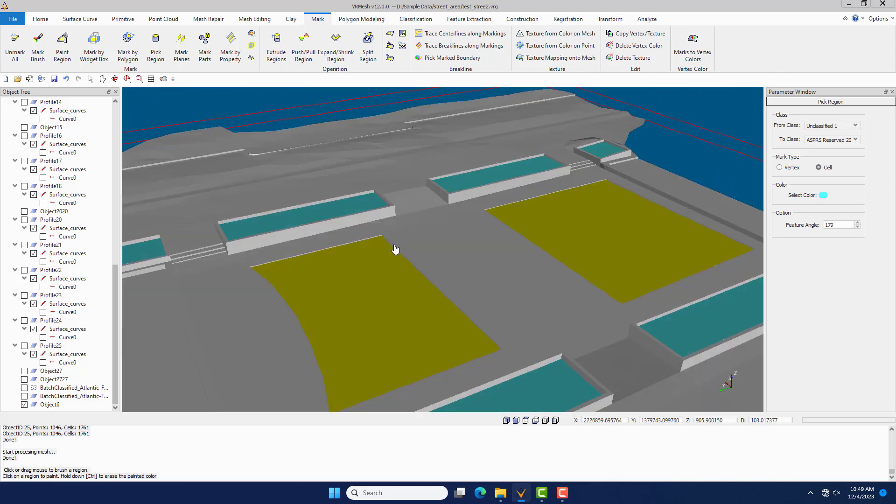
{"action": "key", "text": "w"}
{"action": "key", "text": "s"}
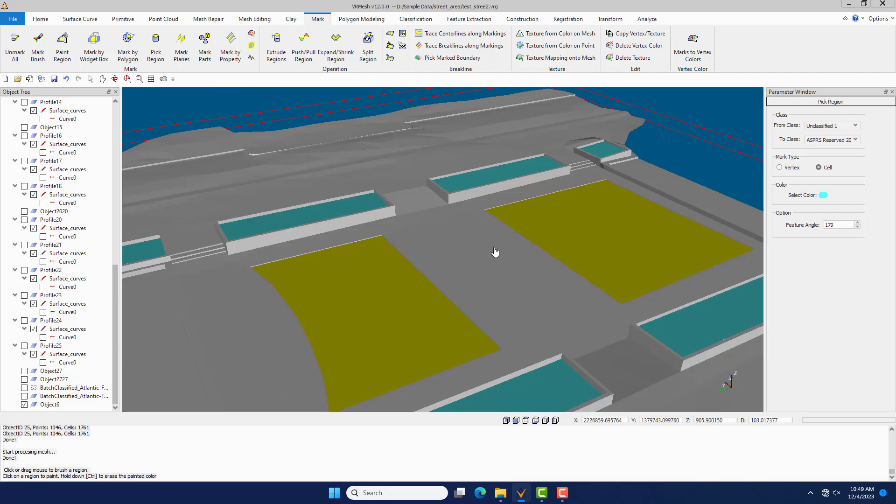